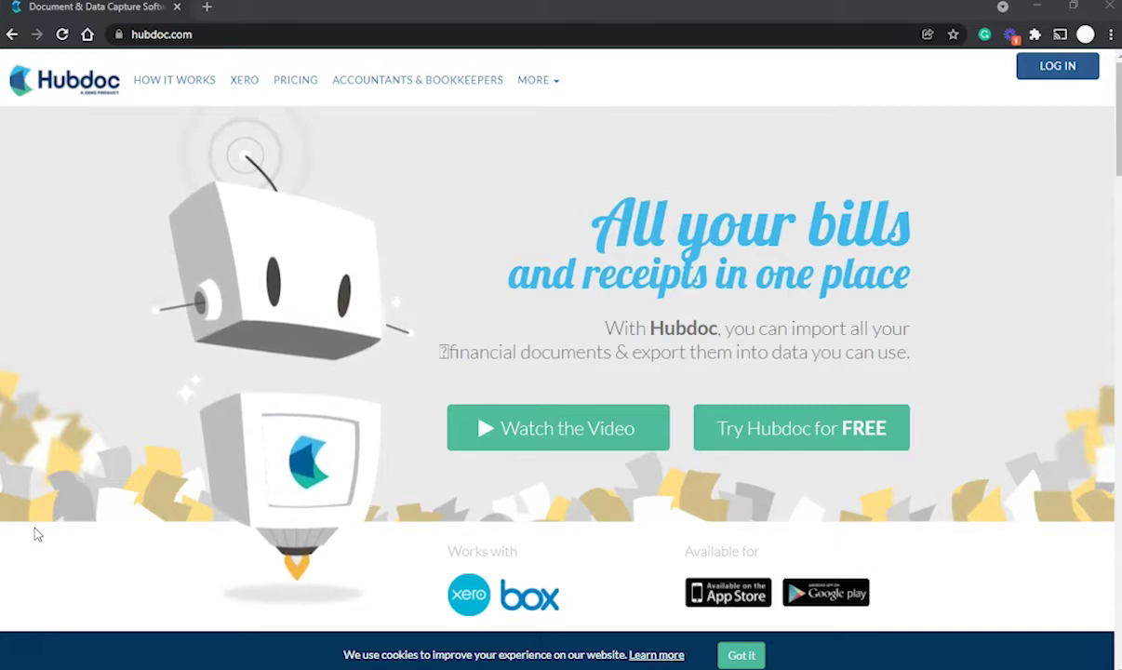
pyautogui.click(37, 639)
pyautogui.click(37, 644)
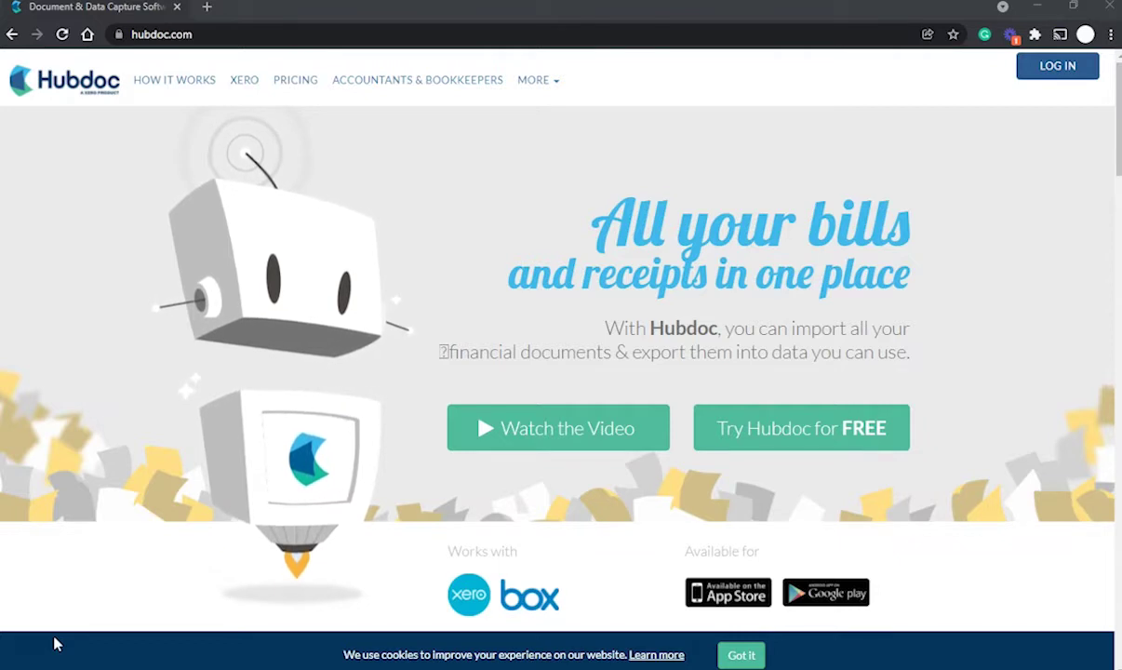
# - Open the Xero dashboard at login.xero.com in a new browser tab
pyautogui.click(207, 7)
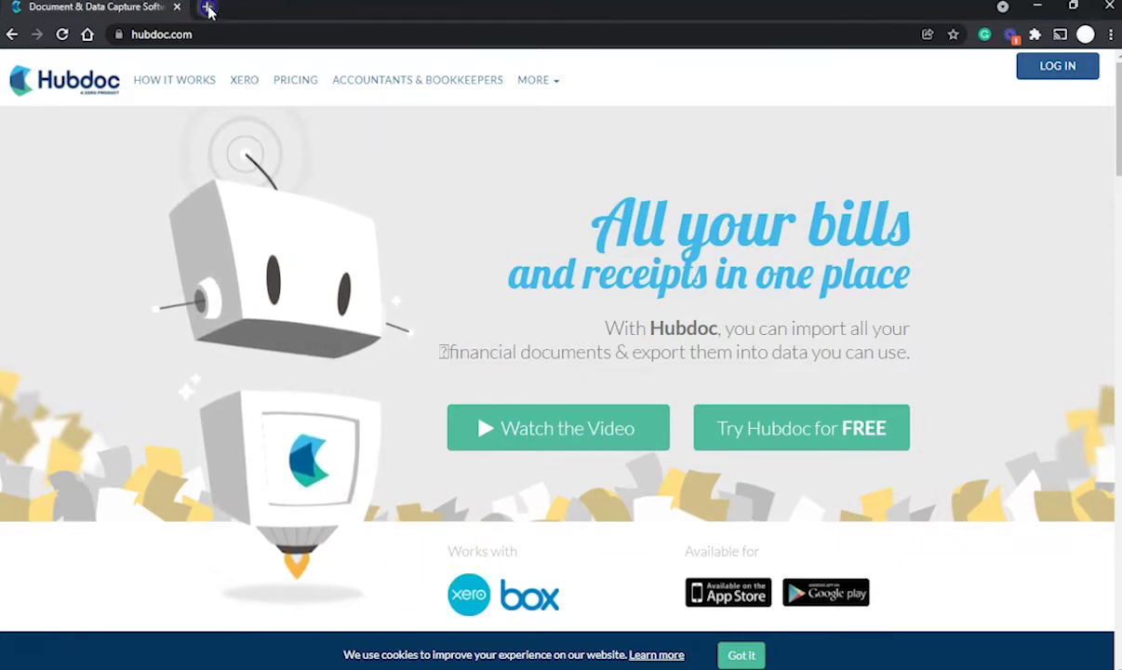
pyautogui.write('logi')
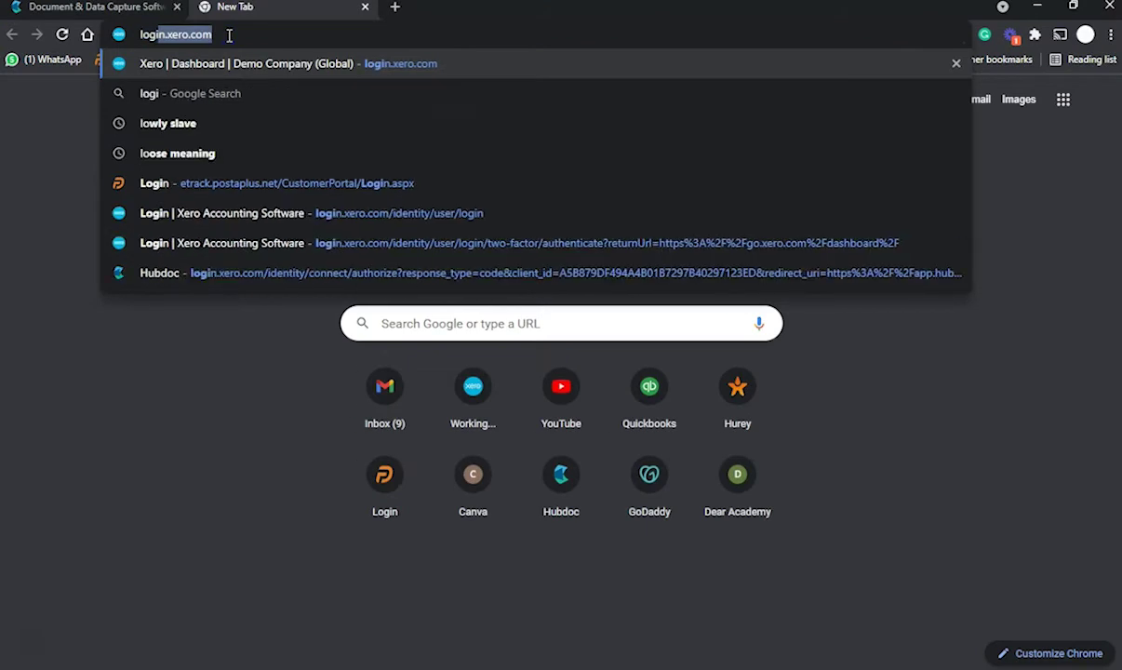
pyautogui.press('Return')
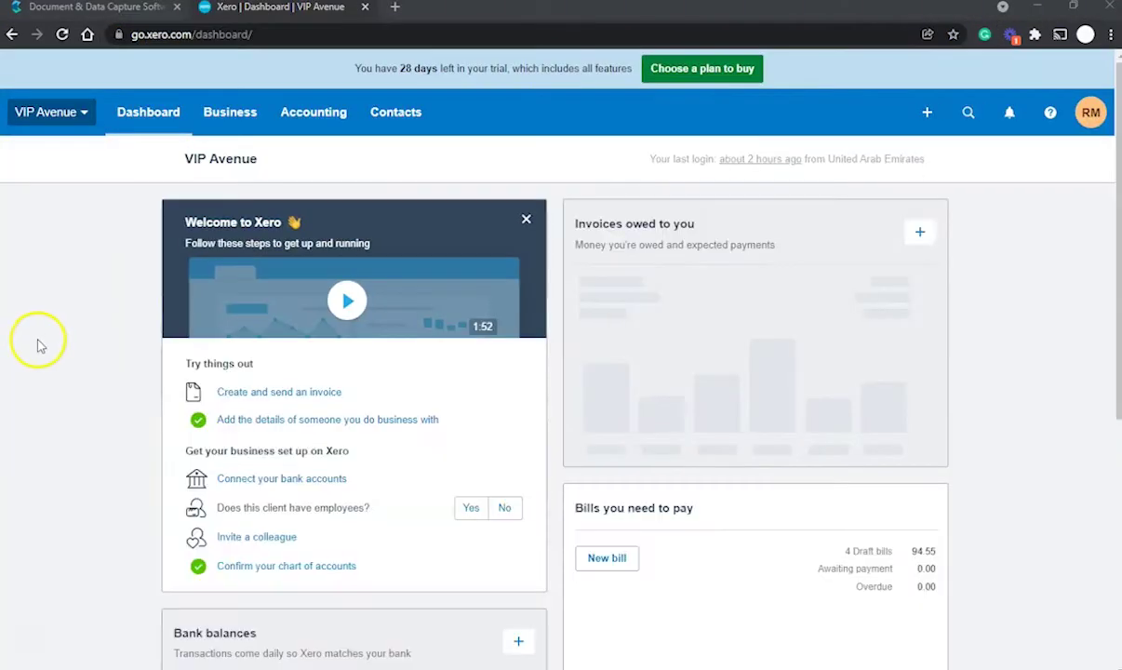
pyautogui.click(81, 314)
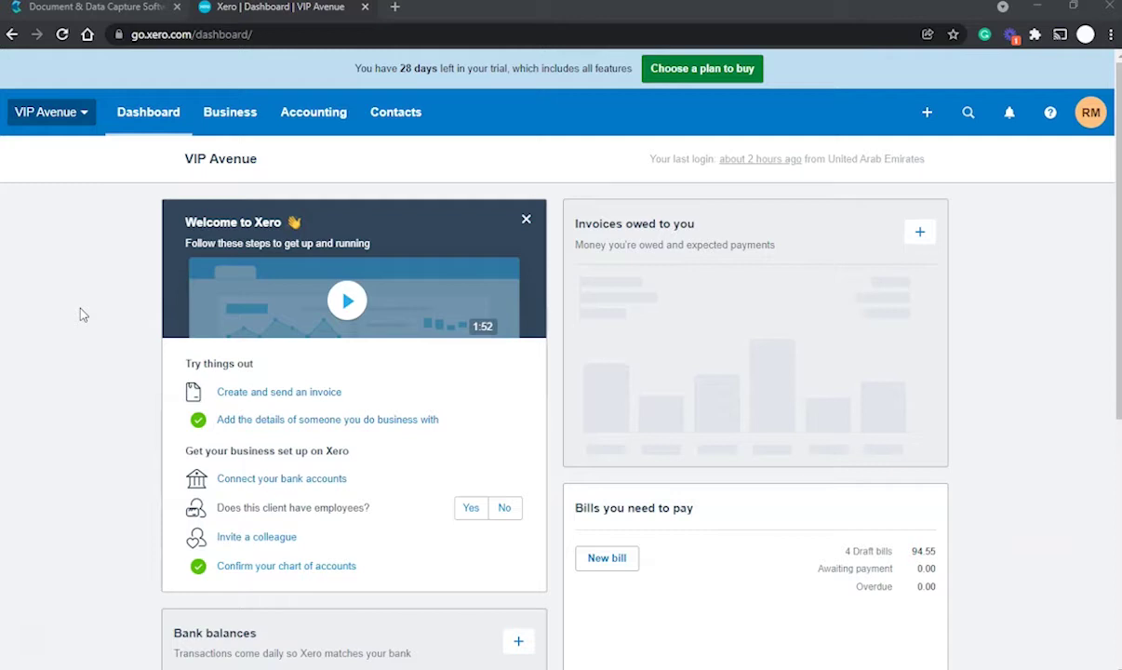
# - Open Hubdoc from the VIP Avenue organisation's options and sign in to it with Xero
pyautogui.click(76, 119)
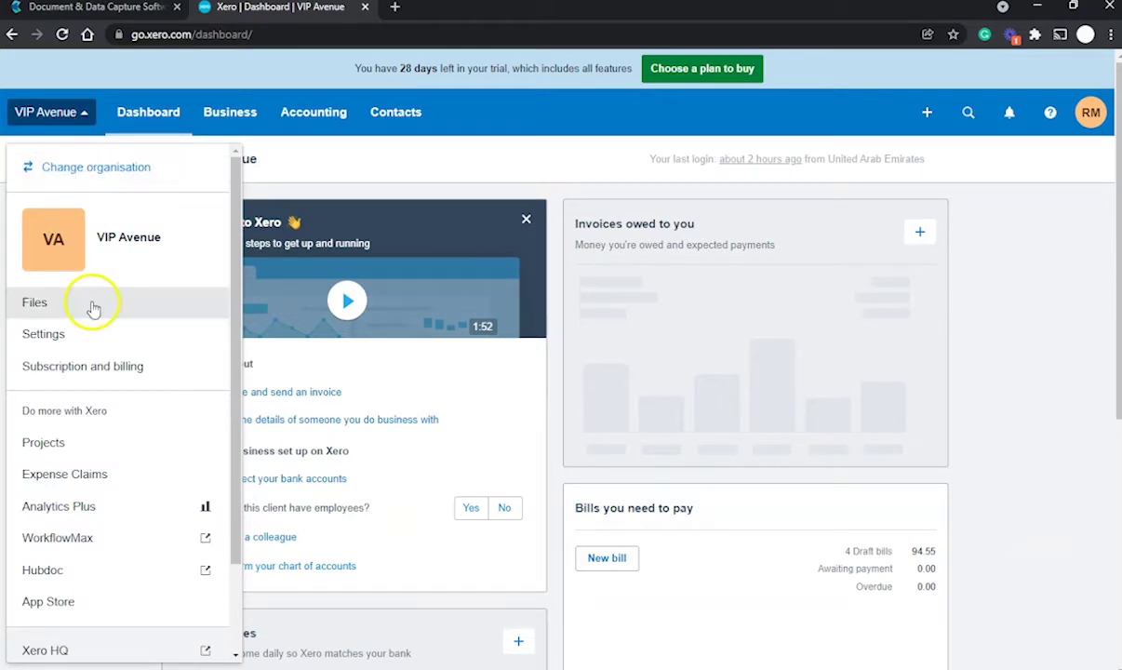
pyautogui.scroll(-3, 90, 303)
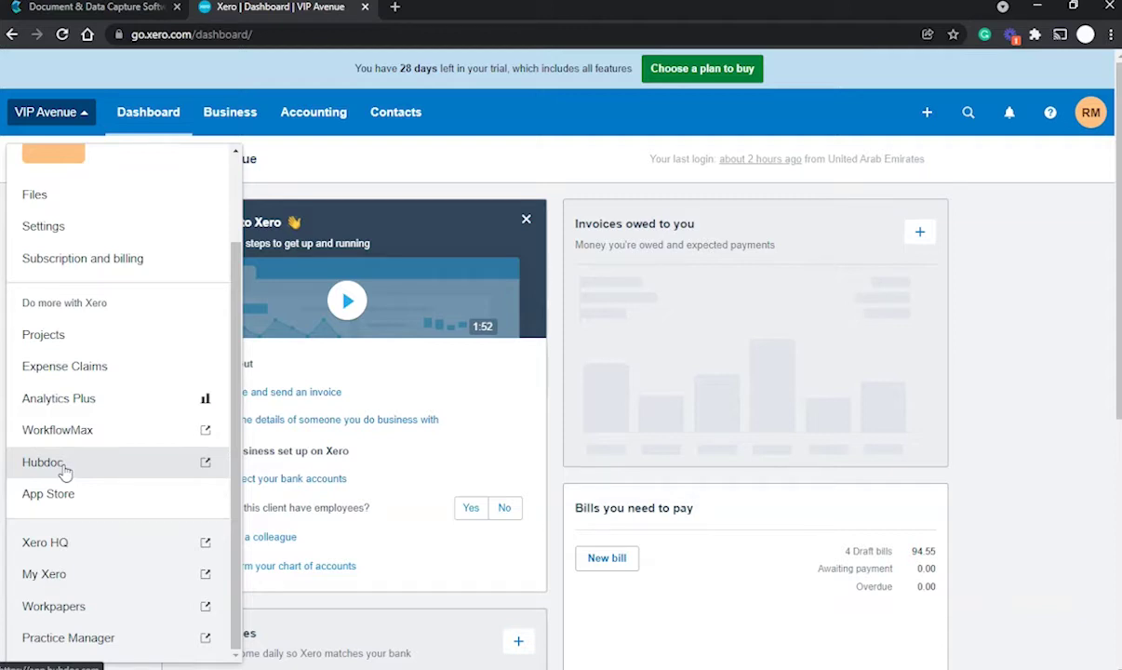
pyautogui.click(65, 472)
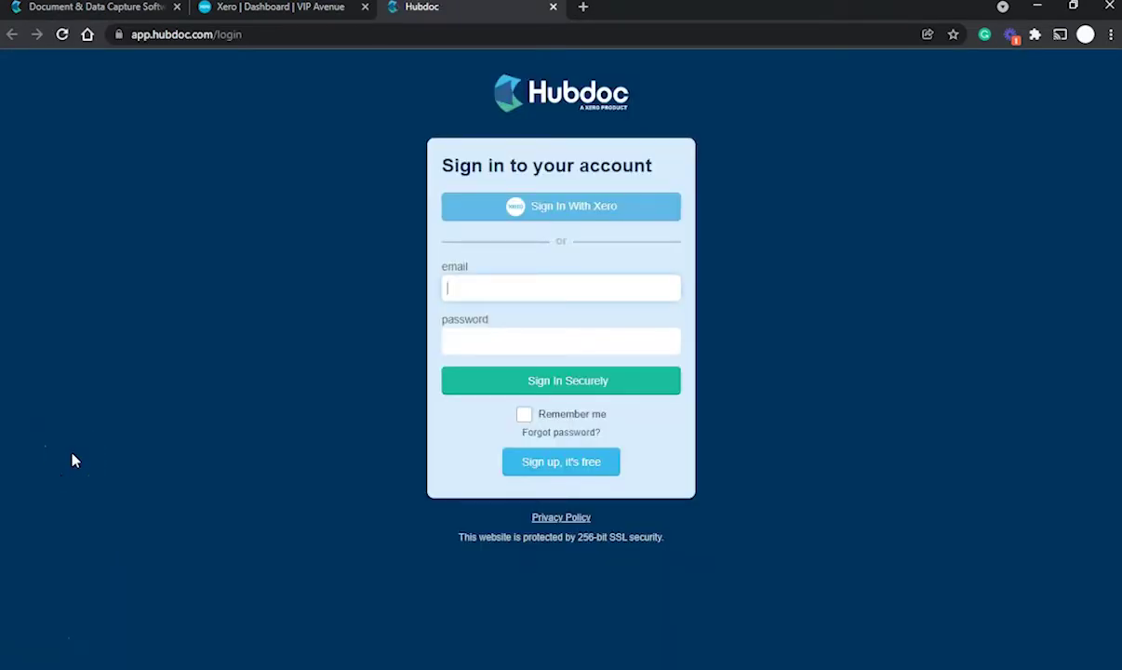
pyautogui.click(545, 214)
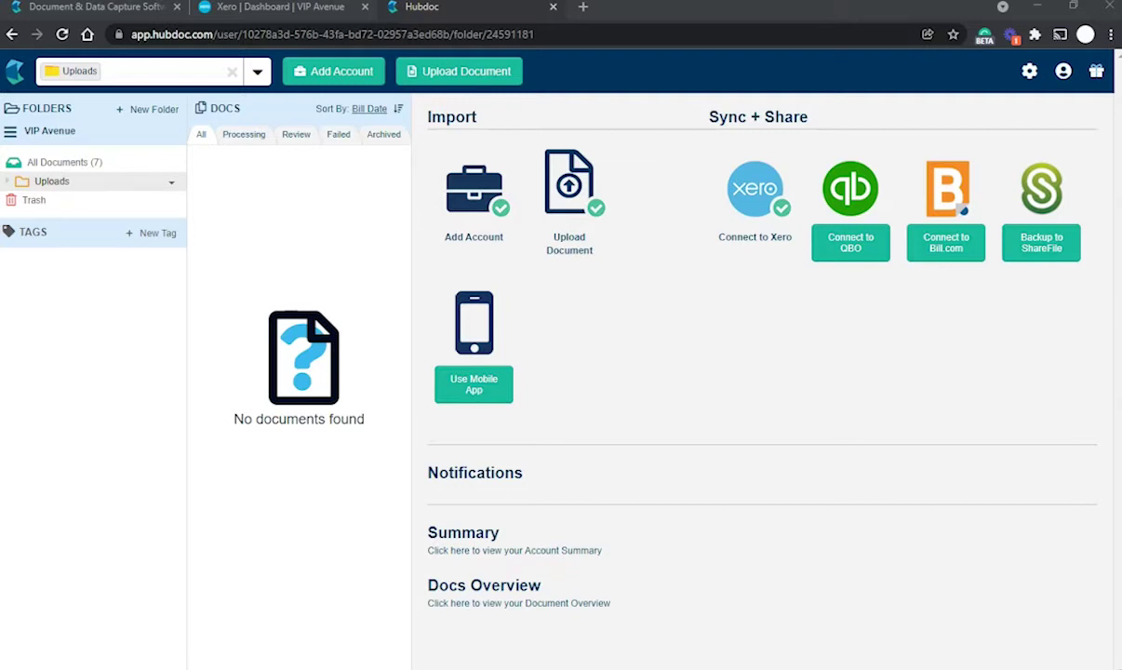
# - Upload the block of Downloads files from the NAECB PDF down to the TaxInvoice INV-06768 PDF as standard documents
pyautogui.click(32, 642)
pyautogui.click(72, 610)
pyautogui.click(481, 73)
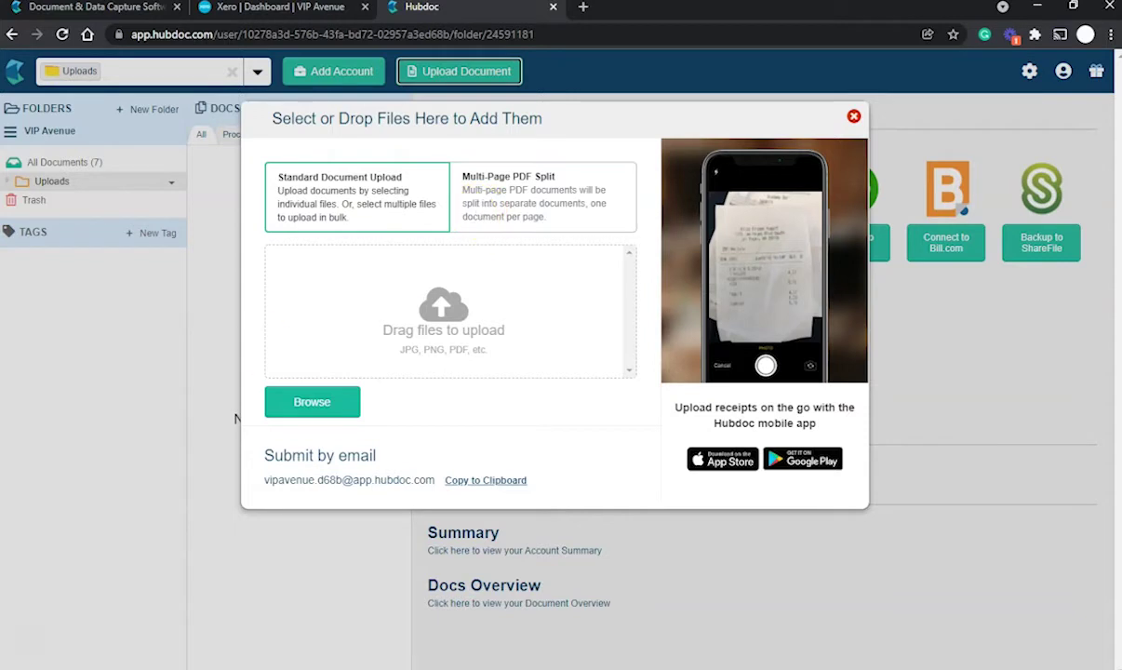
pyautogui.hotkey('alt', 'Tab')
pyautogui.scroll(-1, 744, 479)
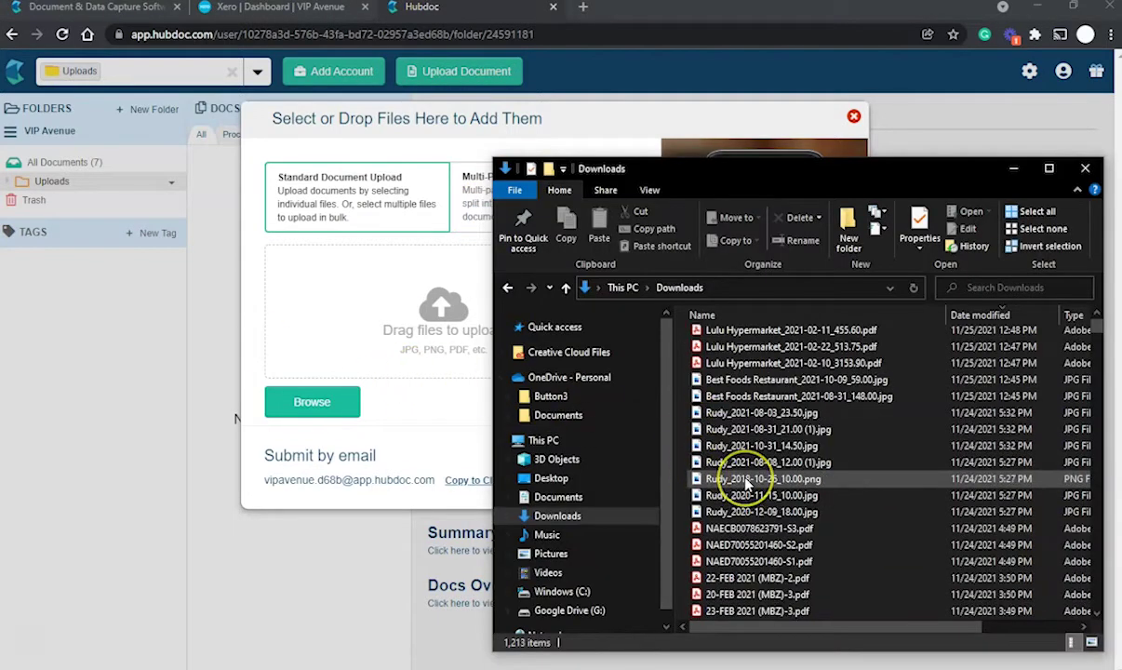
pyautogui.scroll(-5, 744, 483)
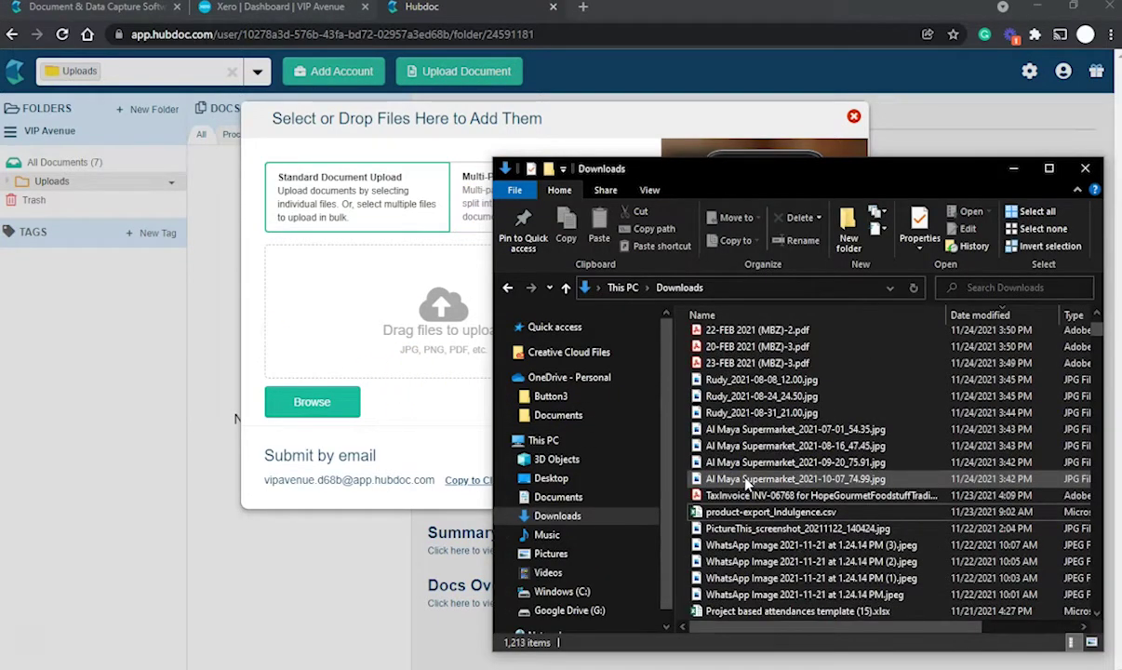
pyautogui.click(754, 462)
pyautogui.click(730, 495)
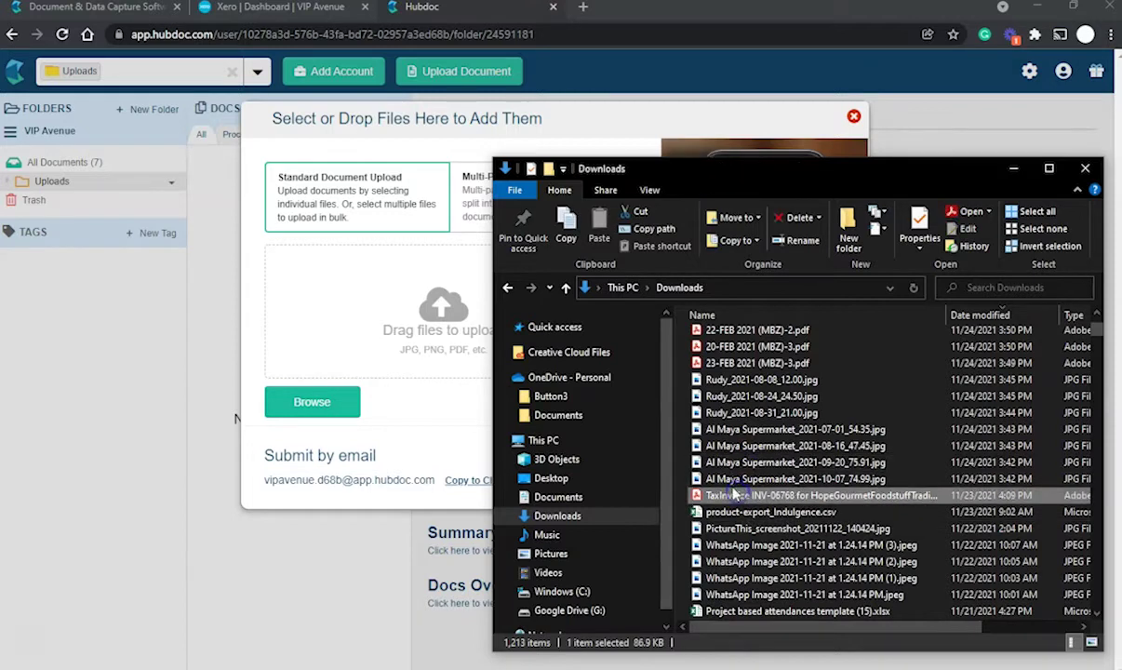
pyautogui.scroll(2, 733, 493)
pyautogui.scroll(1, 732, 485)
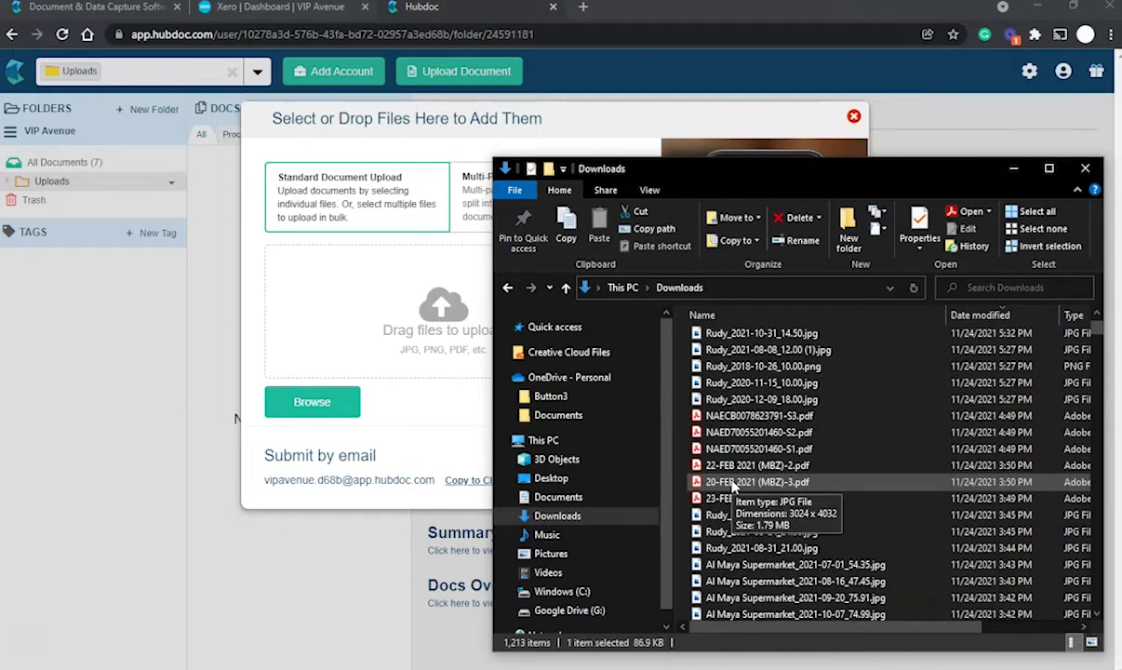
pyautogui.keyDown('shift'); pyautogui.click(740, 419); pyautogui.keyUp('shift')
pyautogui.moveTo(739, 424); pyautogui.dragTo(380, 317)
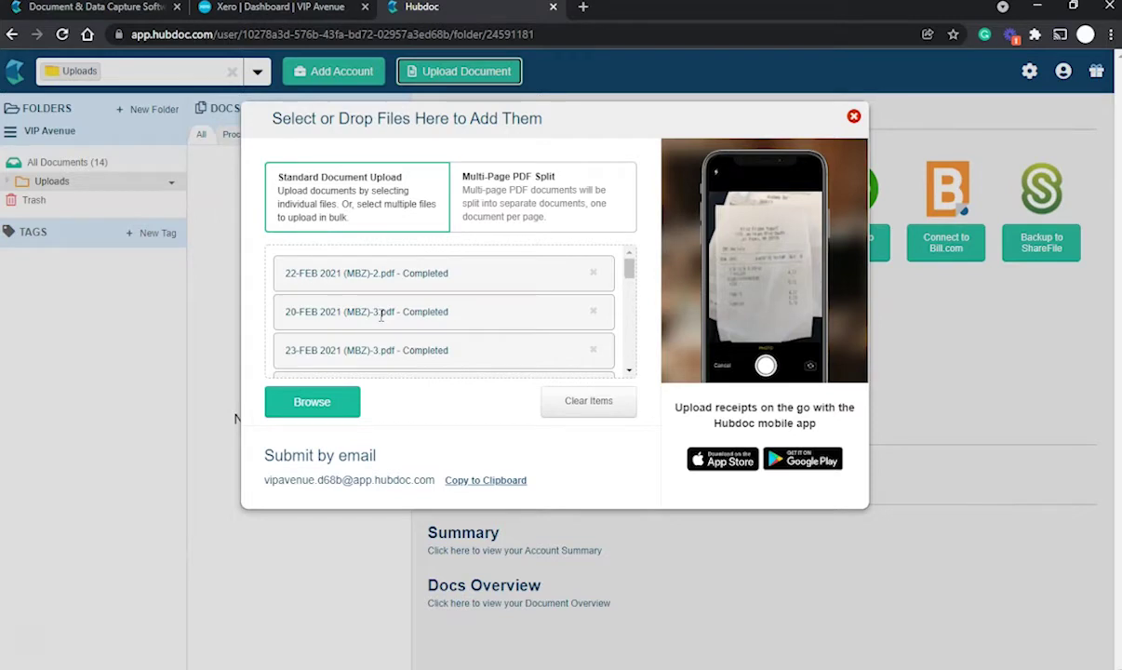
# - Open All Documents and check the processing status of the uploaded bills and receipts
pyautogui.moveTo(557, 113); pyautogui.dragTo(642, 108)
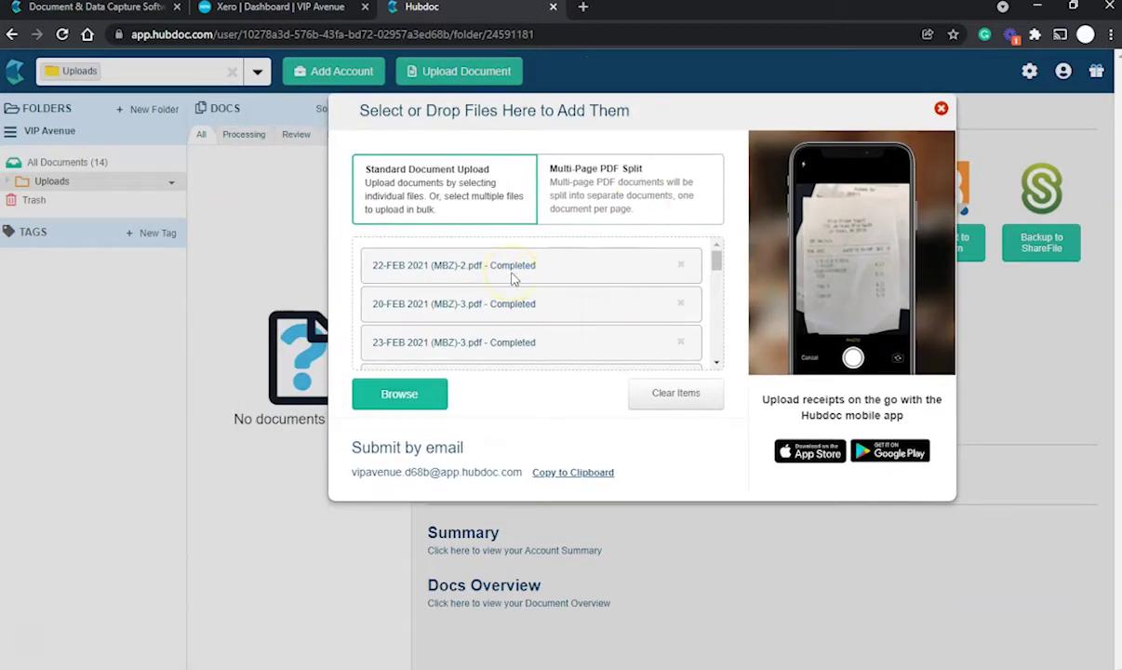
pyautogui.click(61, 160)
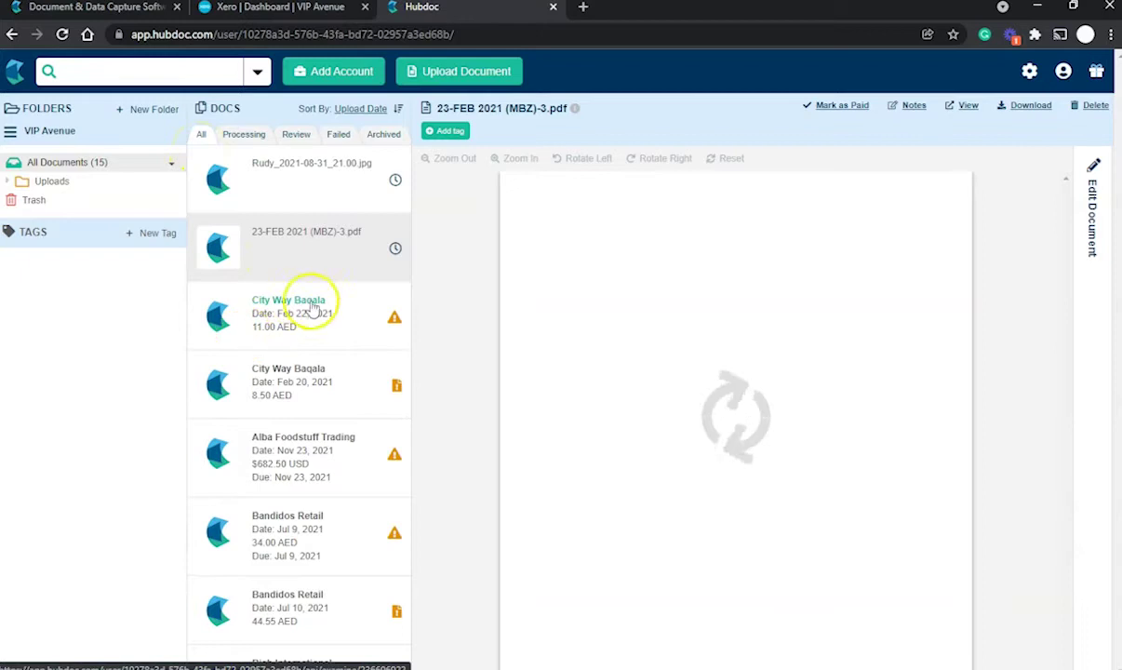
pyautogui.moveTo(396, 251)
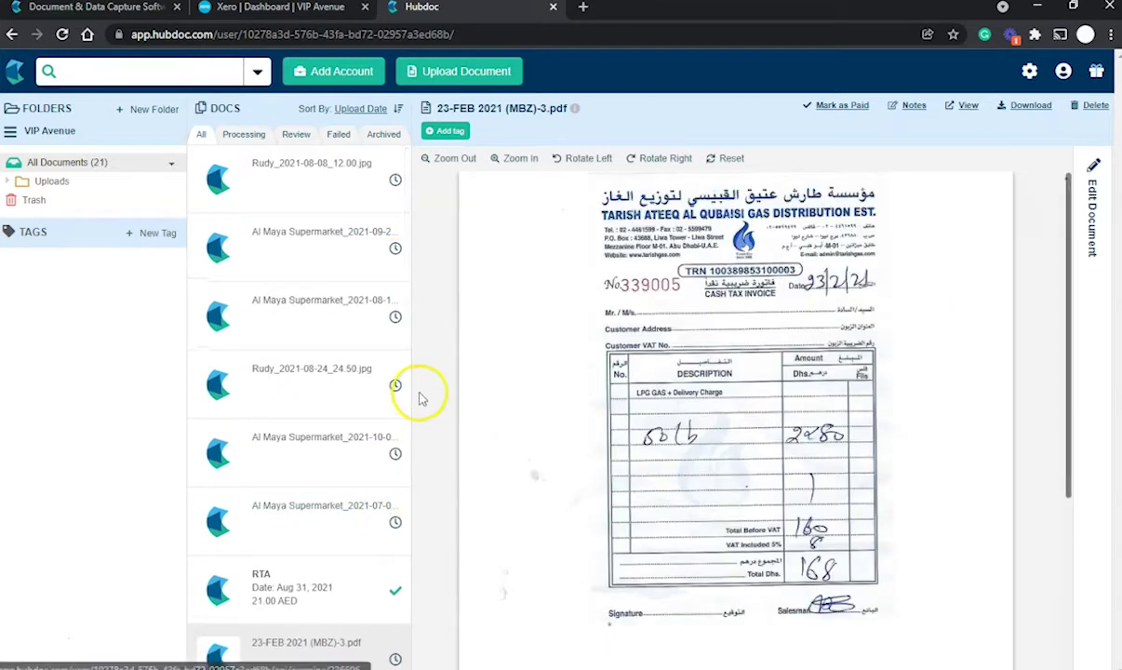
pyautogui.moveTo(393, 318)
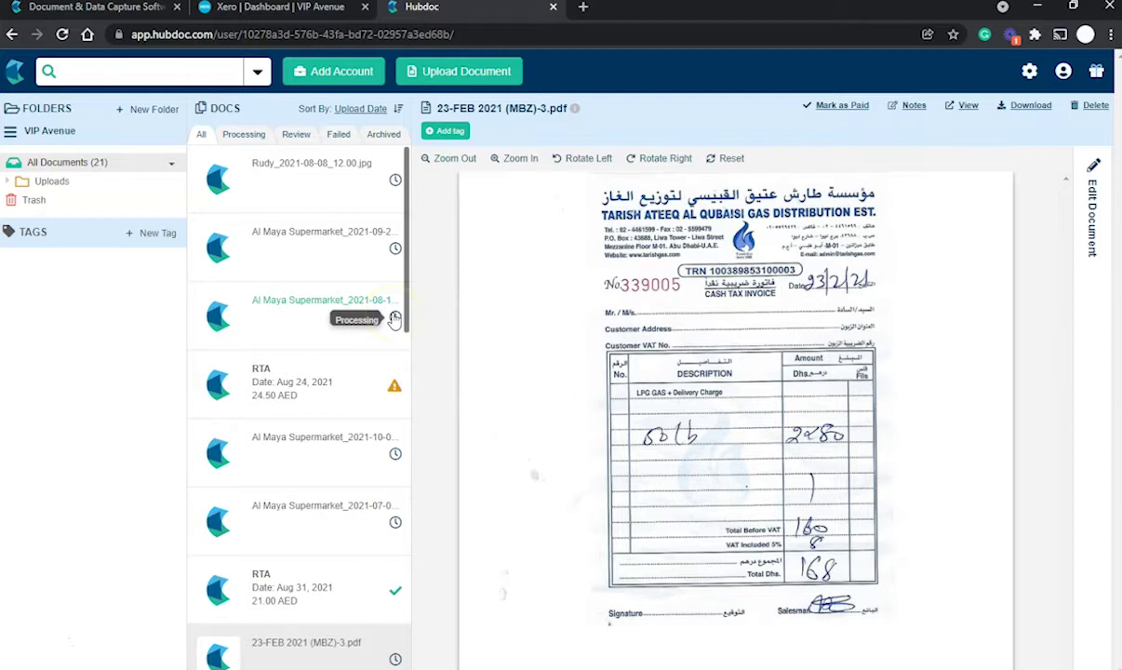
pyautogui.scroll(-2, 393, 318)
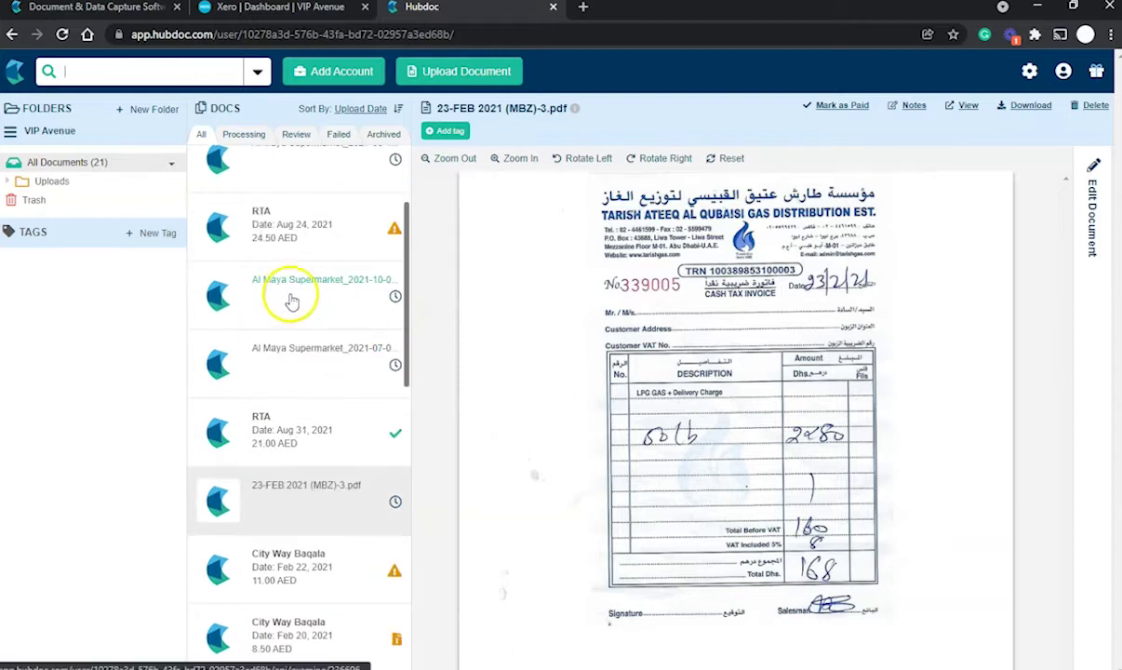
pyautogui.scroll(1, 285, 296)
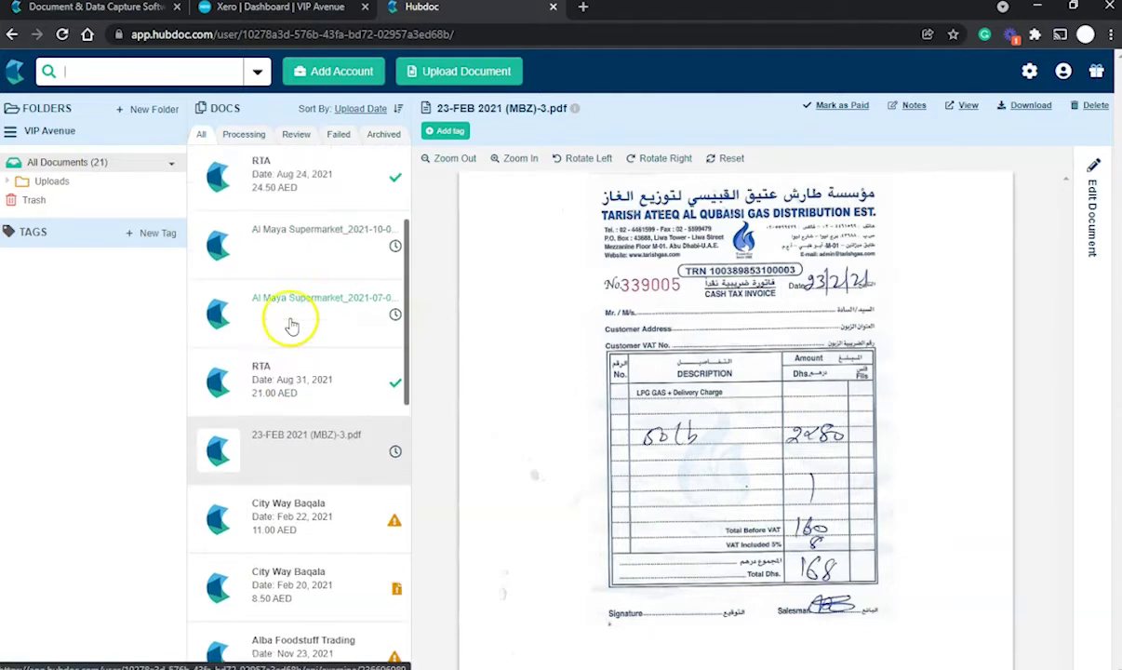
pyautogui.scroll(1, 351, 200)
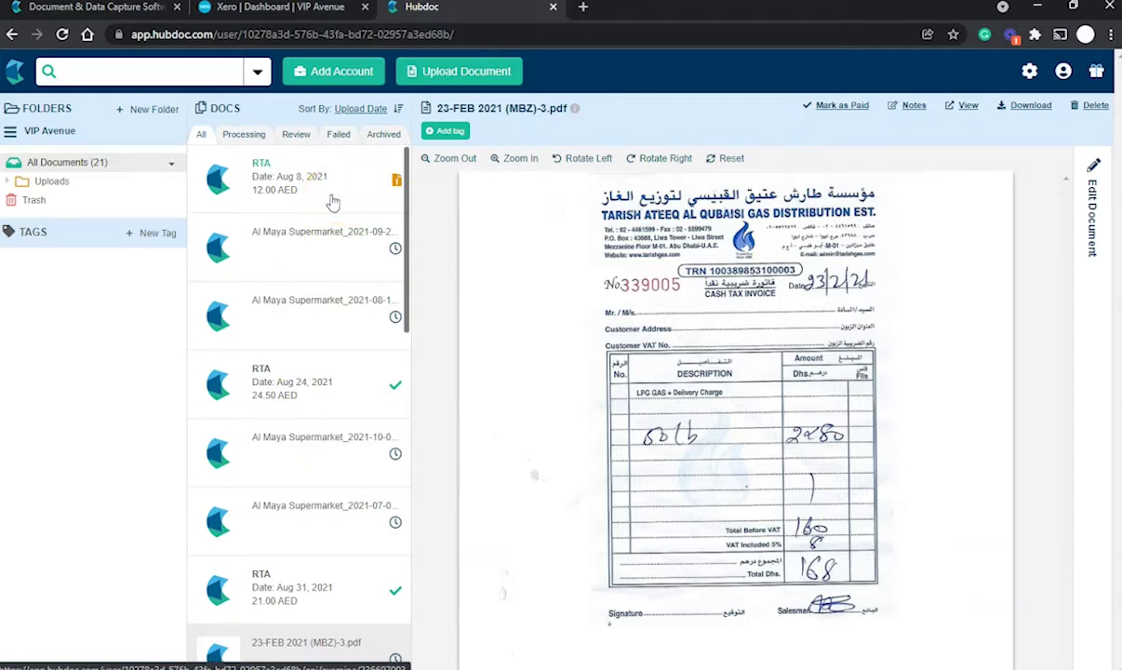
pyautogui.scroll(-3, 325, 206)
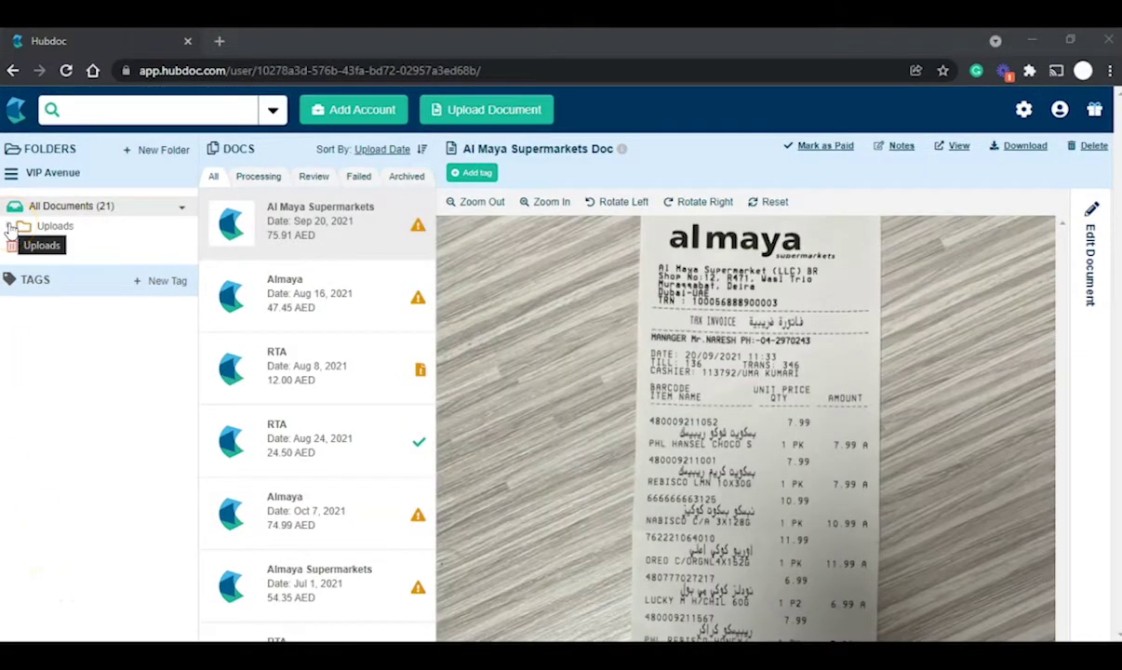
# - Browse the supplier folders under Uploads and view the documents filed under Al Maya Supermarkets
pyautogui.click(80, 227)
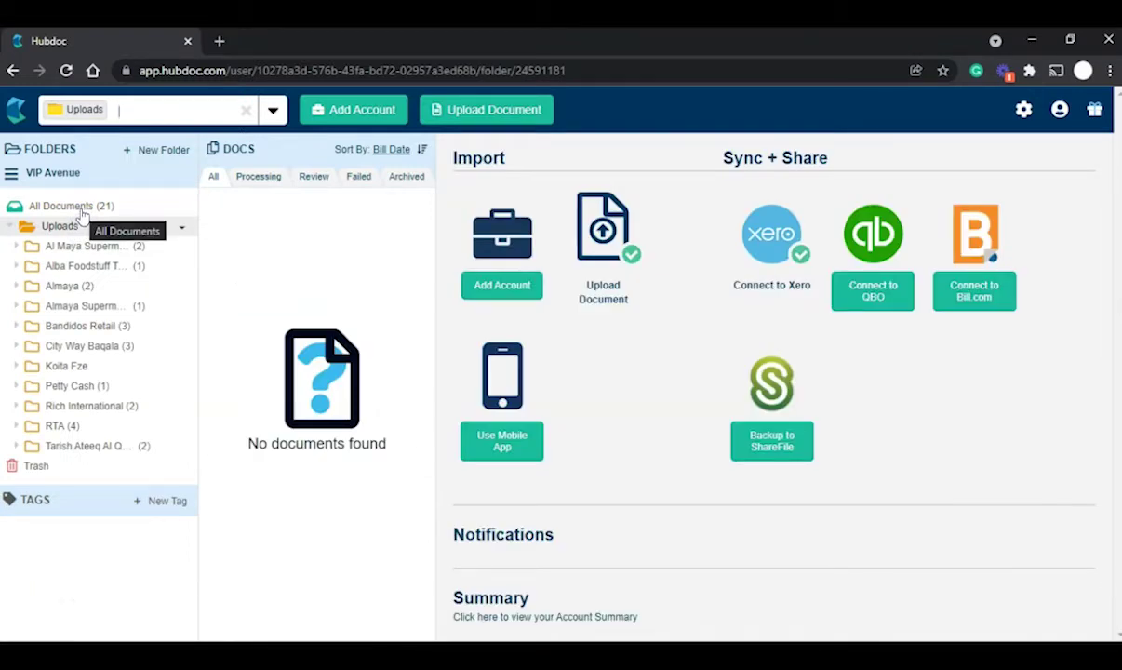
pyautogui.click(90, 229)
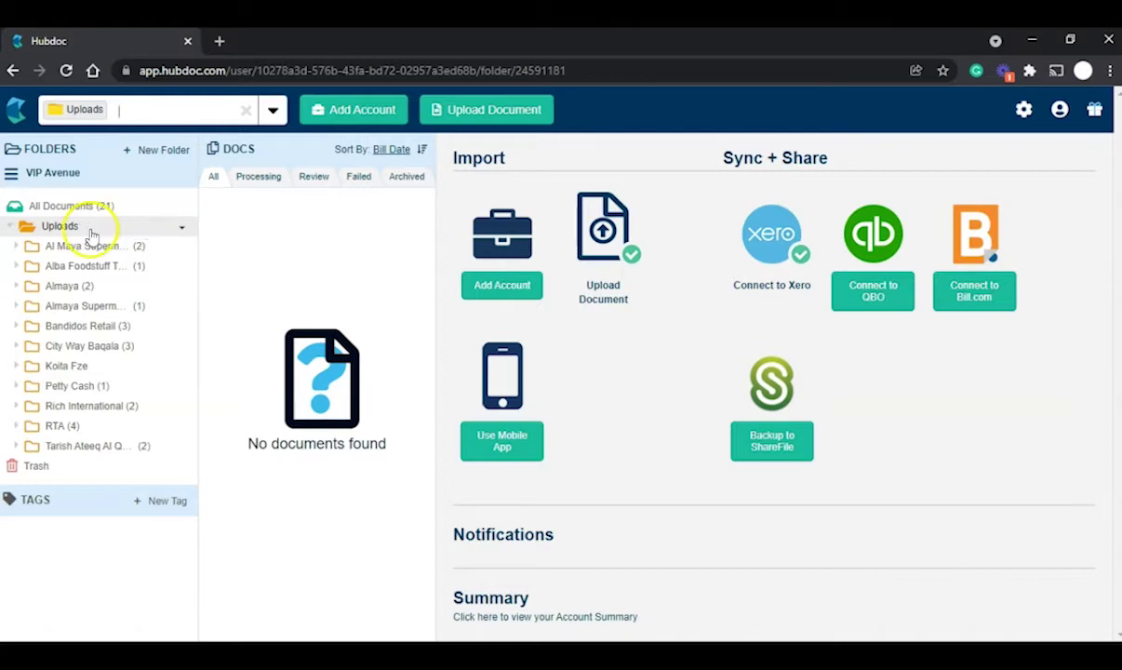
pyautogui.click(81, 247)
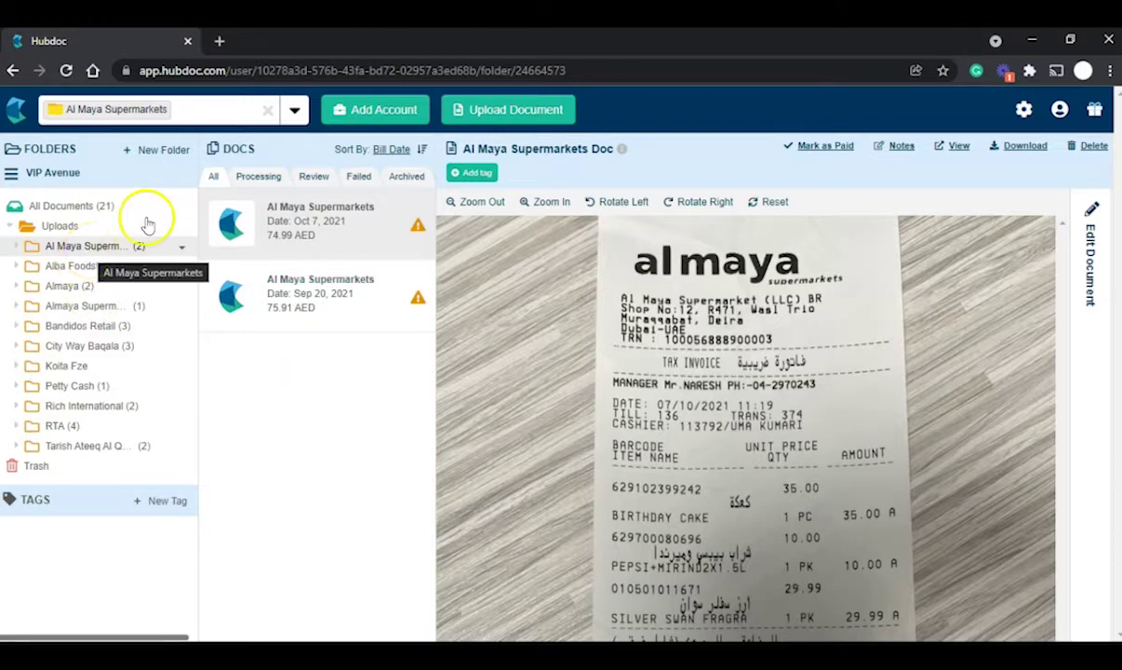
# - Clear the Al Maya Supermarkets folder filter and review the advanced search filters for documents
pyautogui.click(294, 110)
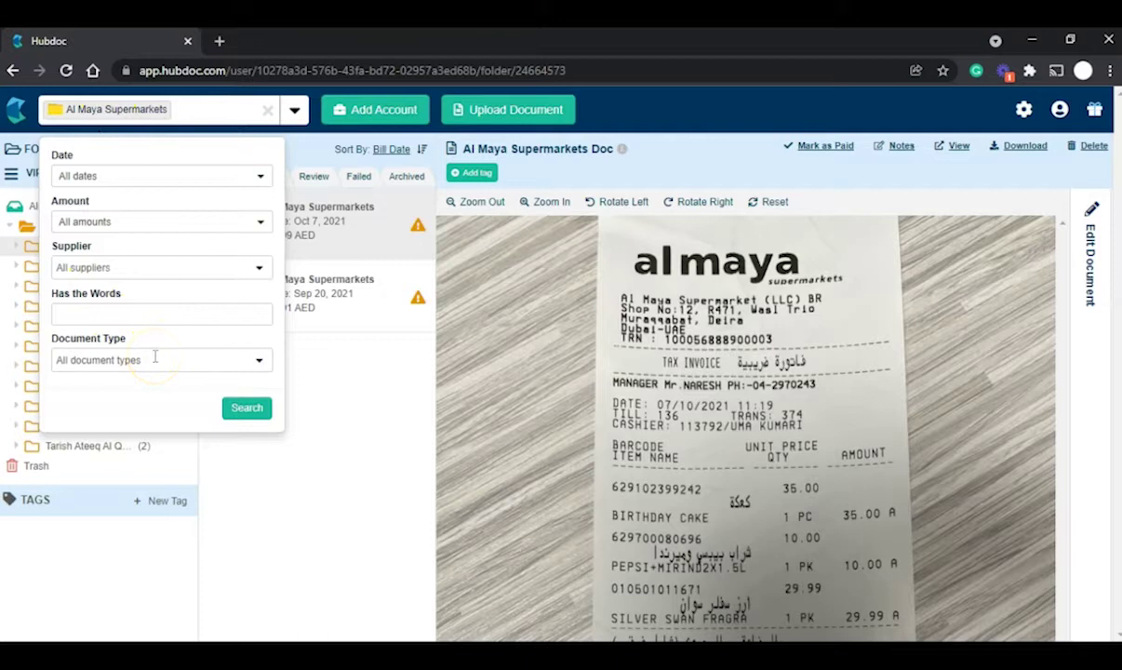
pyautogui.click(269, 117)
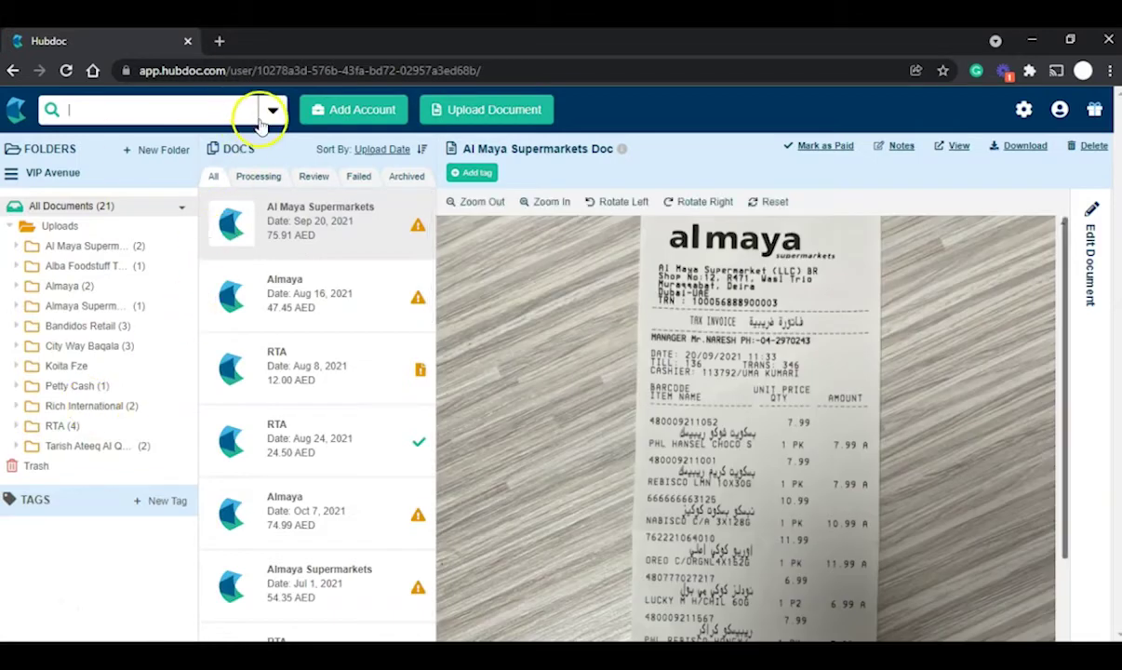
pyautogui.click(273, 112)
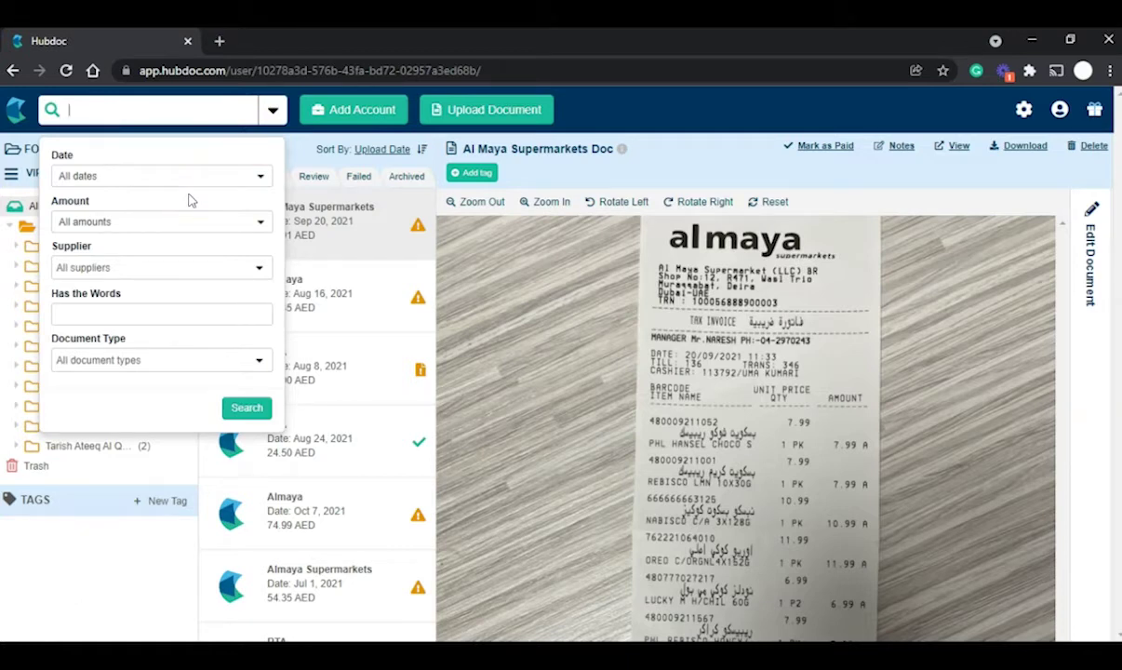
pyautogui.click(136, 228)
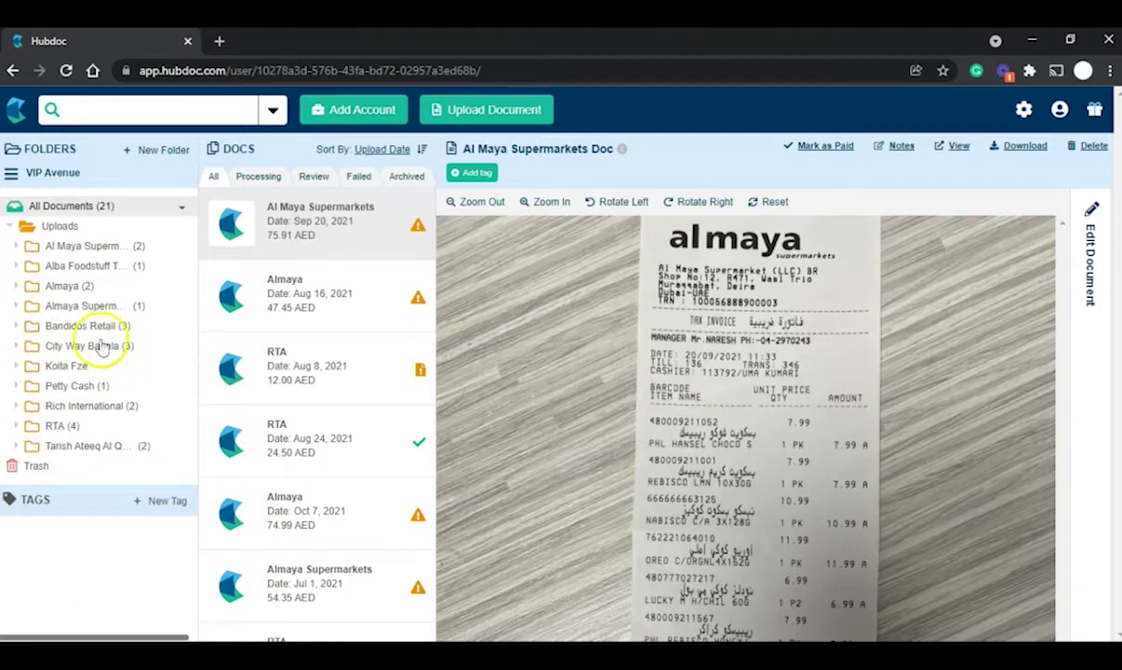
# - Create a top-level folder named Legal Documents and collapse the Uploads folder
pyautogui.click(163, 152)
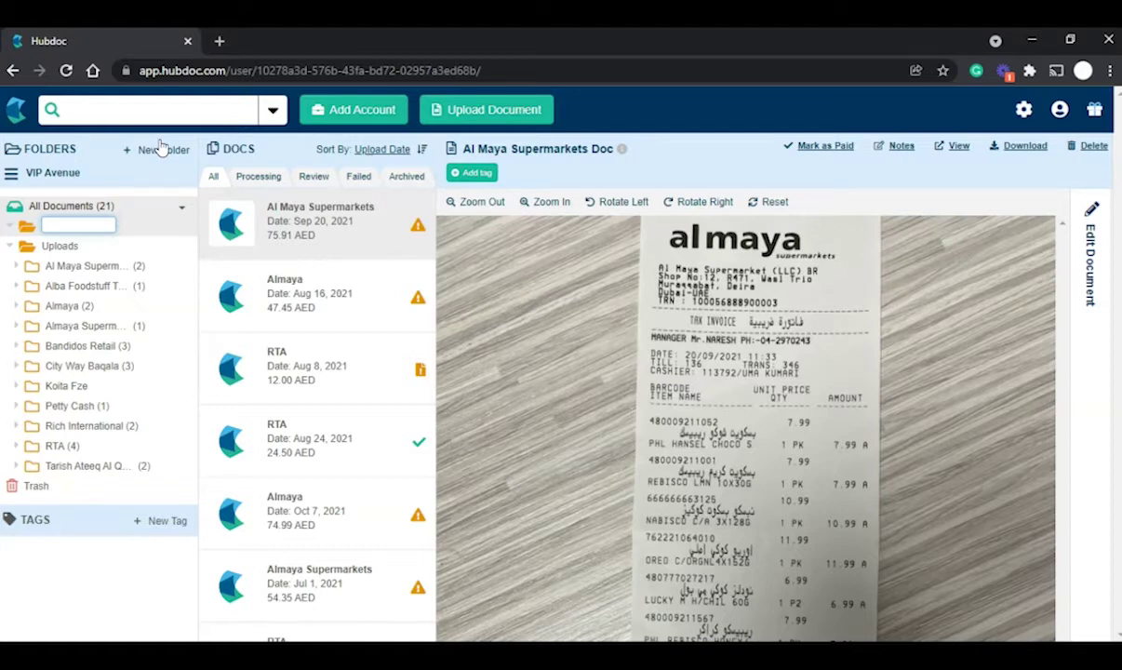
pyautogui.click(6, 240)
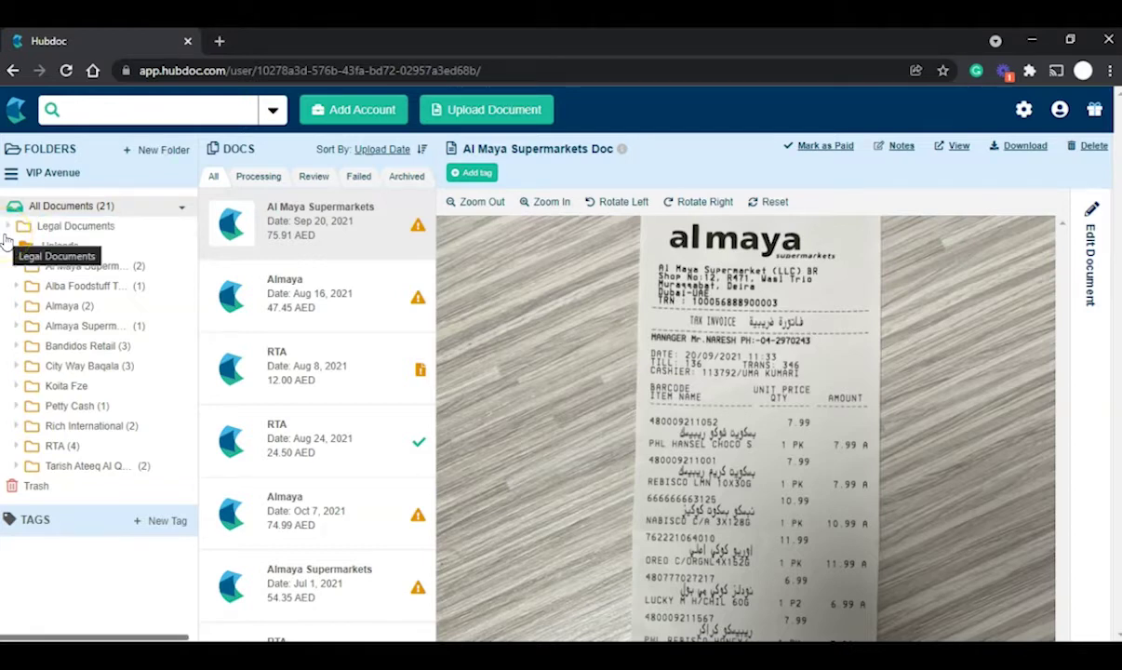
pyautogui.click(8, 246)
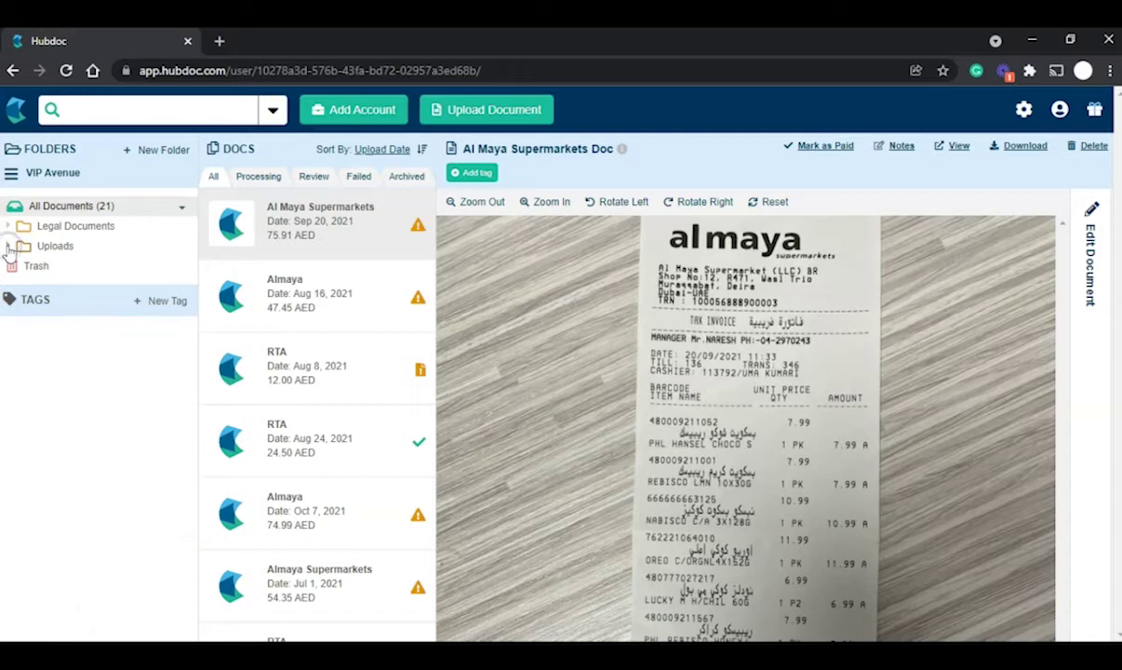
pyautogui.click(14, 249)
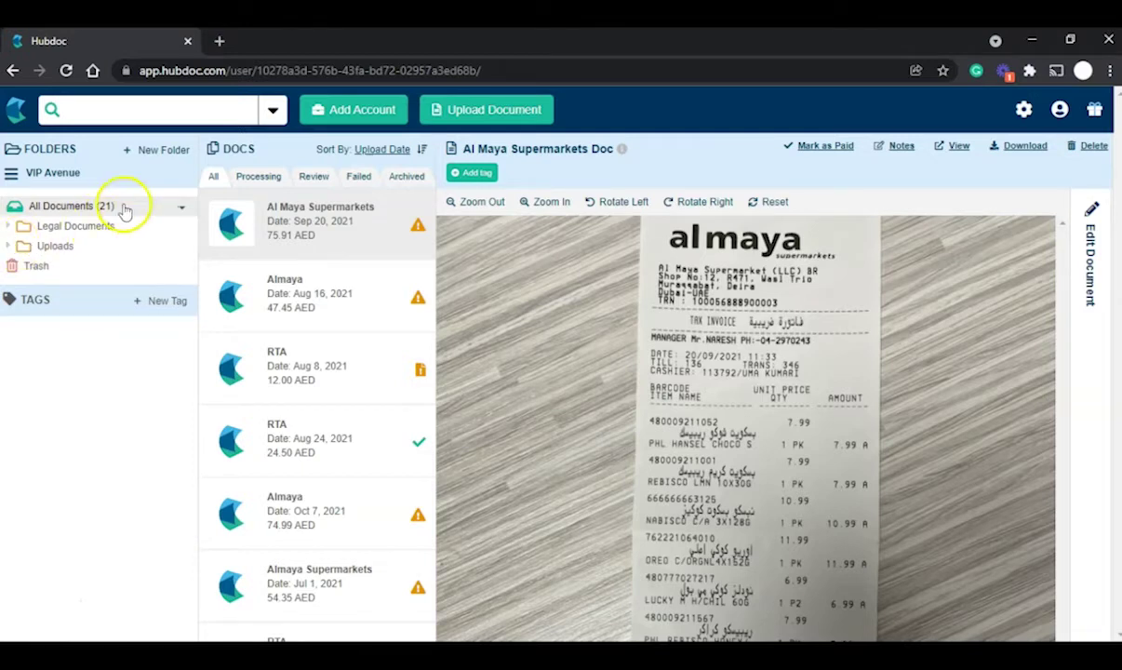
pyautogui.click(184, 211)
pyautogui.click(184, 210)
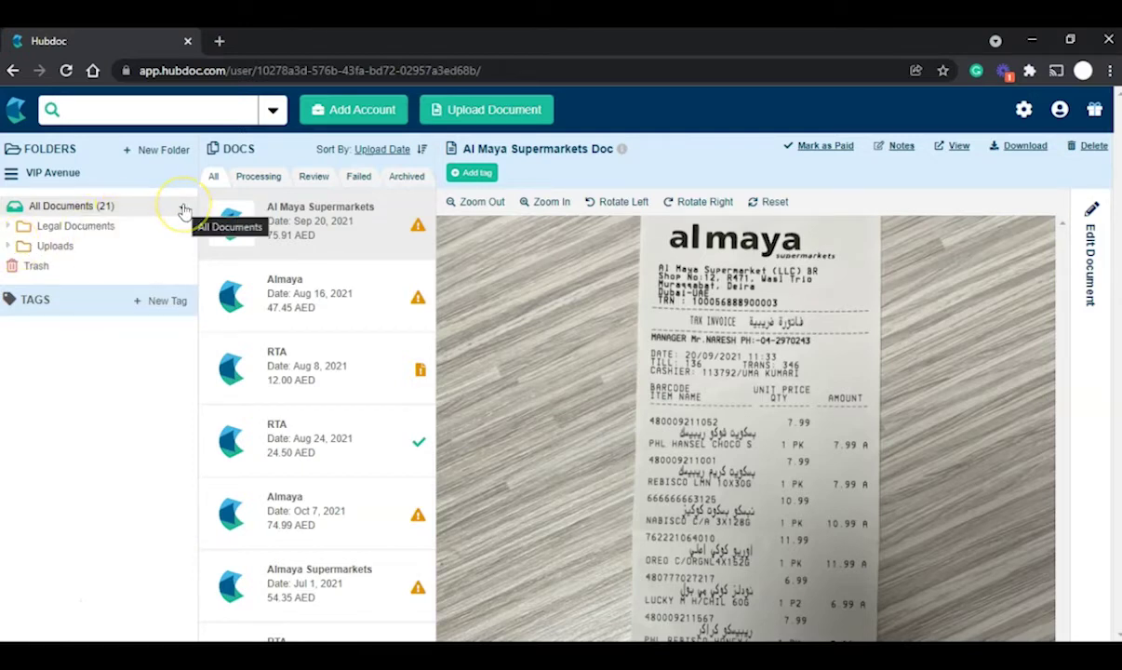
# - Examine the folder, download and export options available for All Documents
pyautogui.click(105, 211)
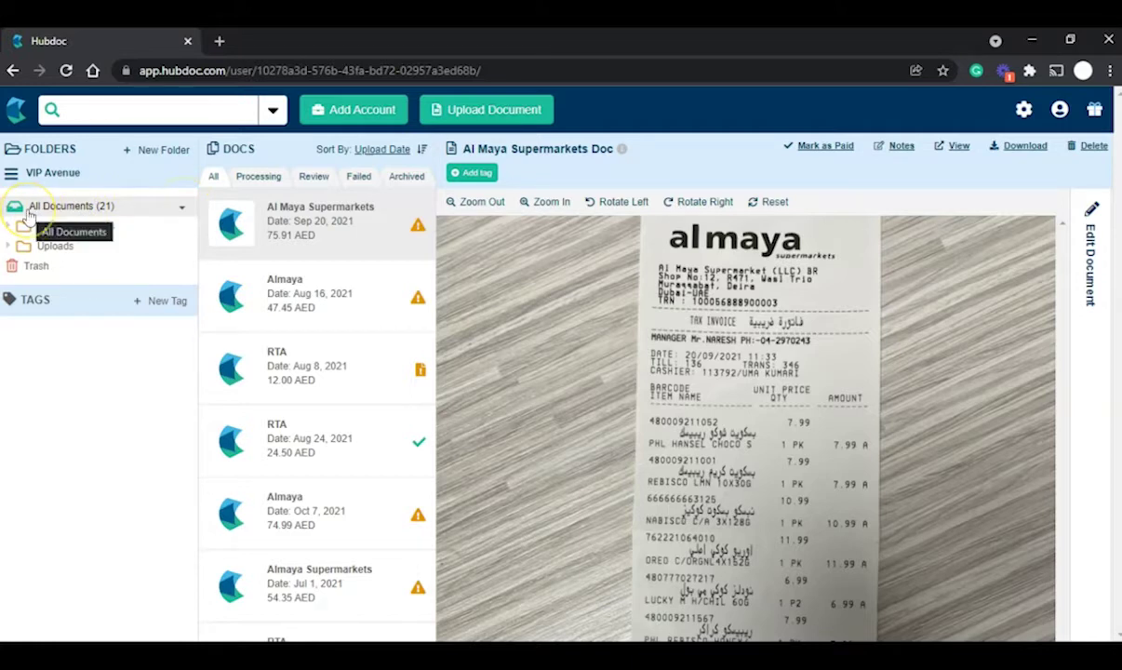
pyautogui.click(158, 217)
pyautogui.click(183, 209)
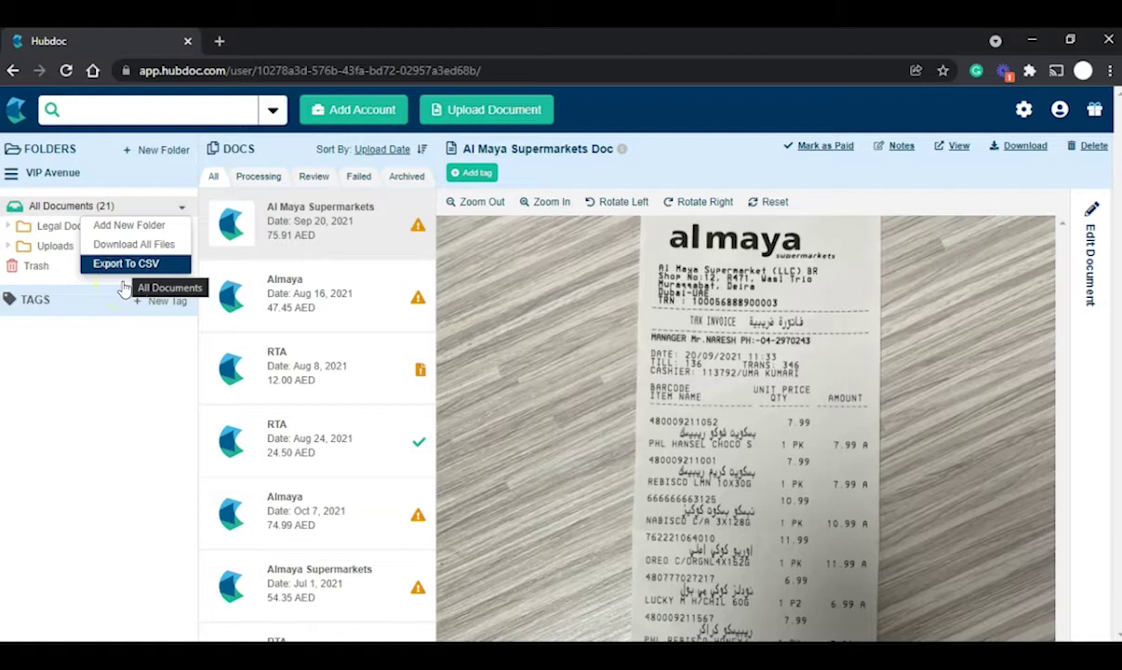
pyautogui.click(37, 614)
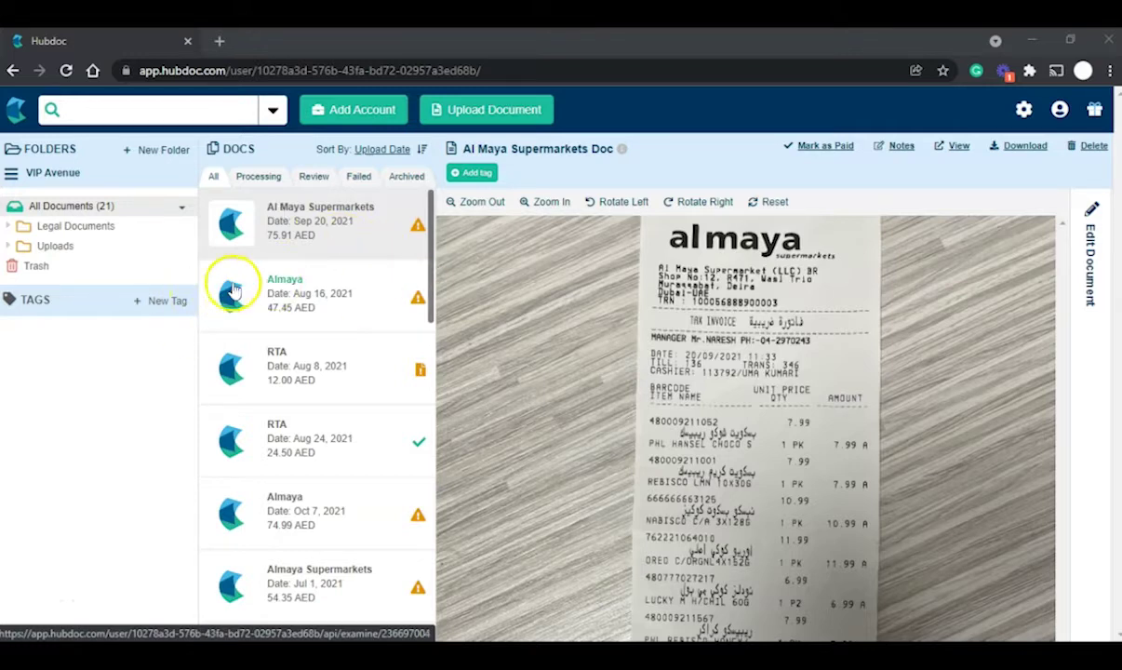
# - Browse the complete document list and check the status marker of each bill and receipt
pyautogui.click(214, 190)
pyautogui.click(213, 187)
pyautogui.click(216, 191)
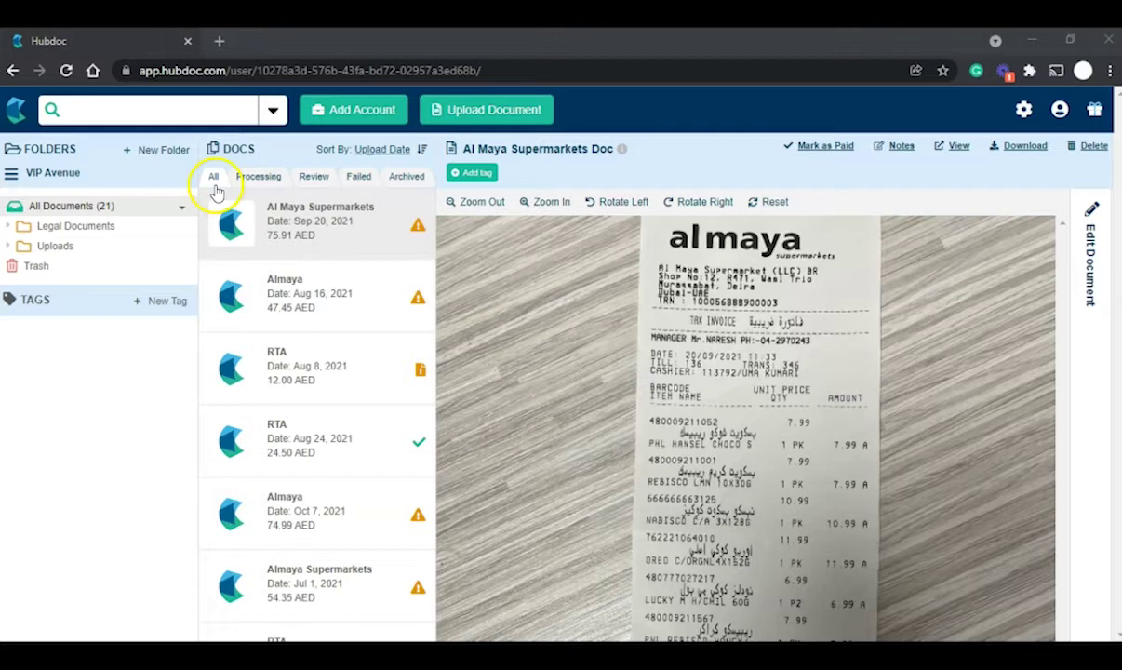
pyautogui.click(415, 236)
pyautogui.click(416, 232)
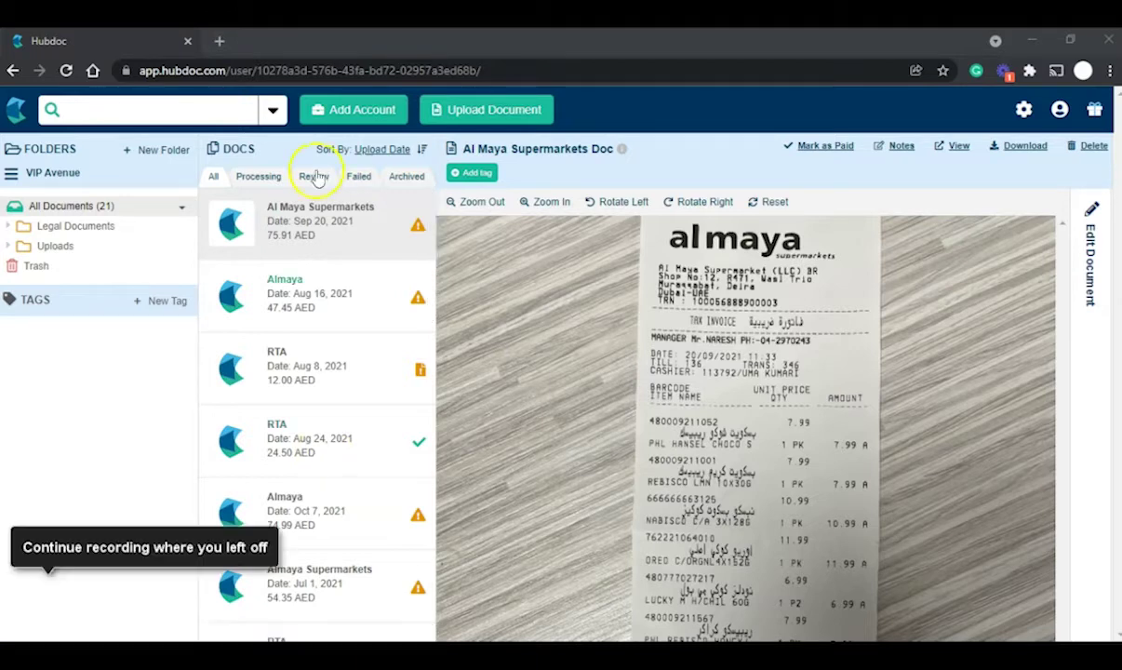
pyautogui.scroll(-3, 322, 386)
pyautogui.click(326, 402)
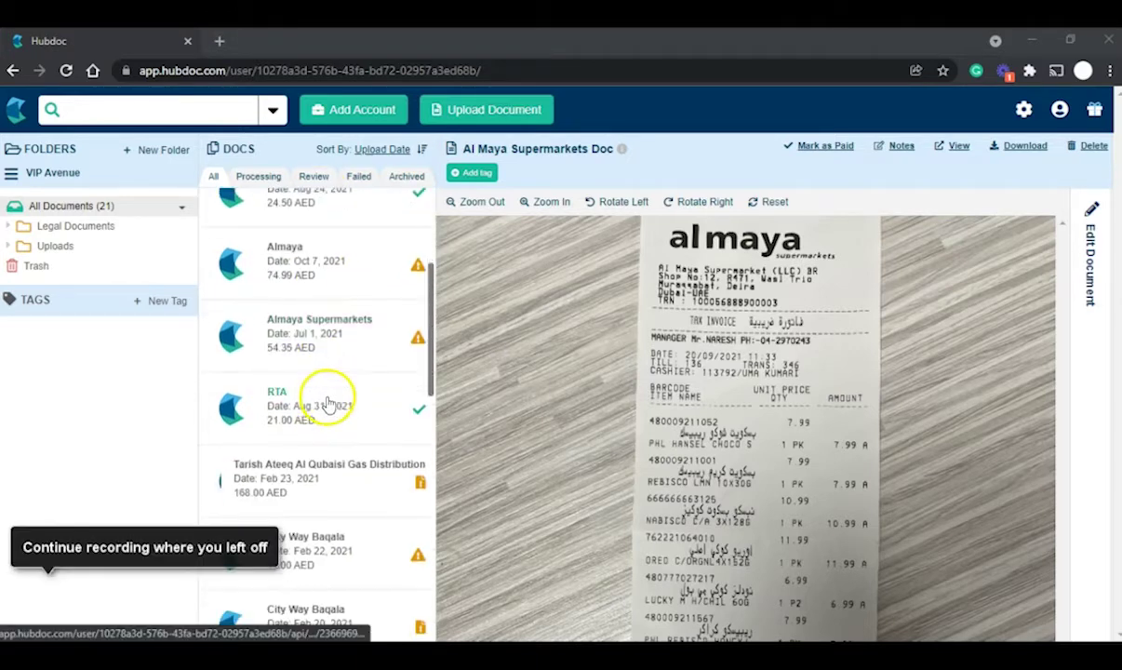
pyautogui.scroll(3, 327, 404)
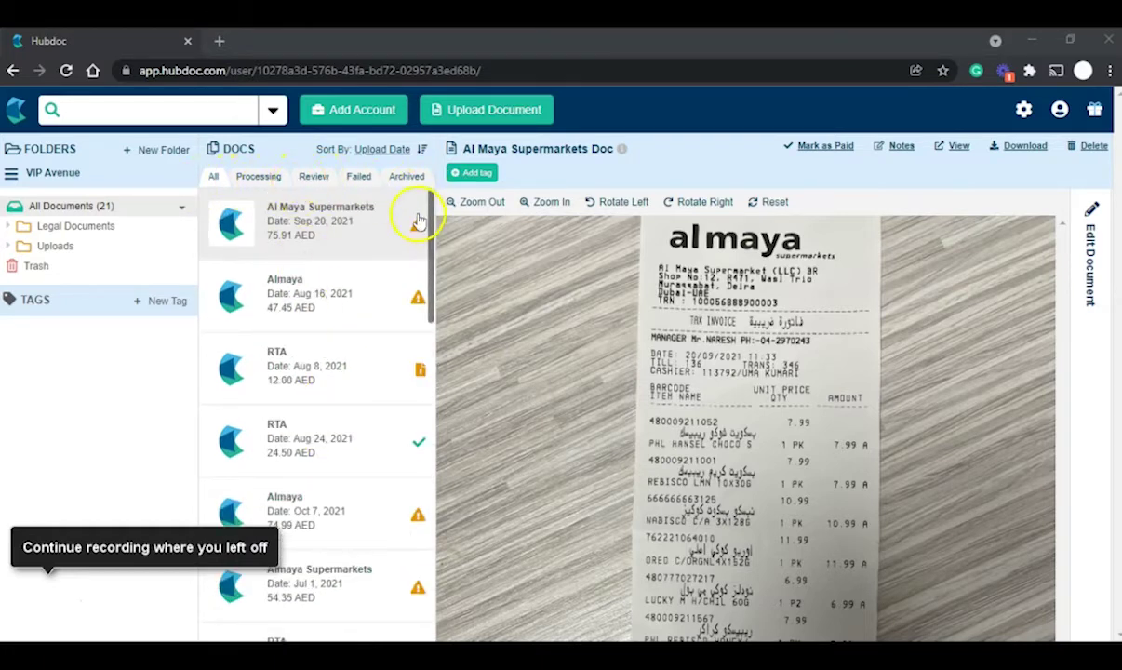
# - Check which uploaded documents are still being processed
pyautogui.click(260, 177)
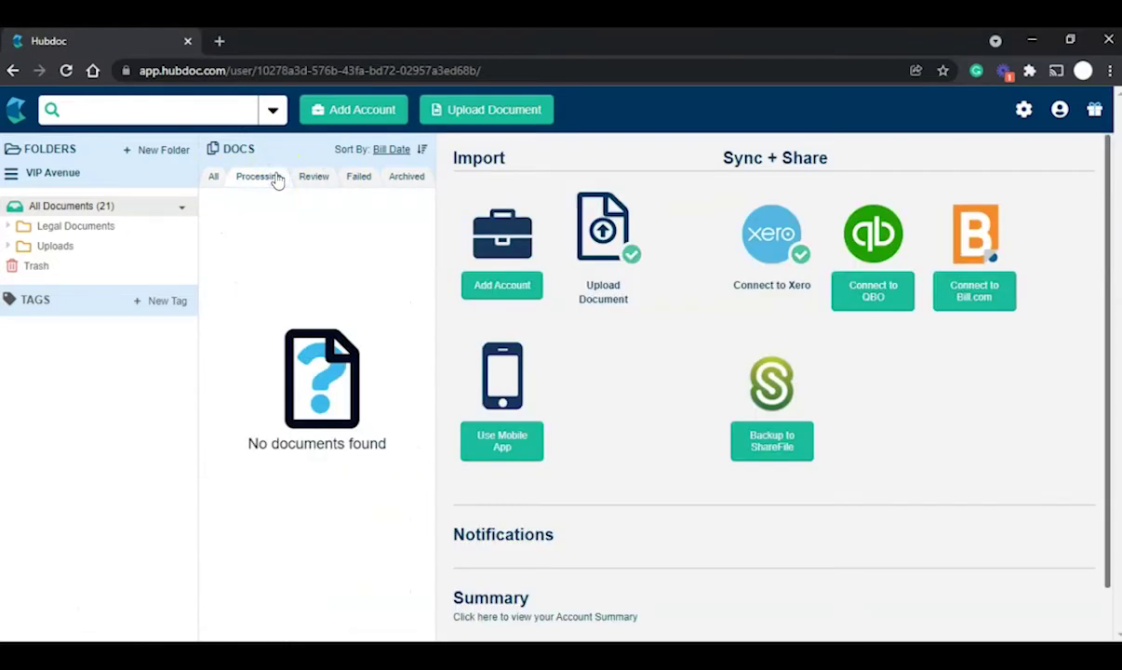
pyautogui.click(296, 402)
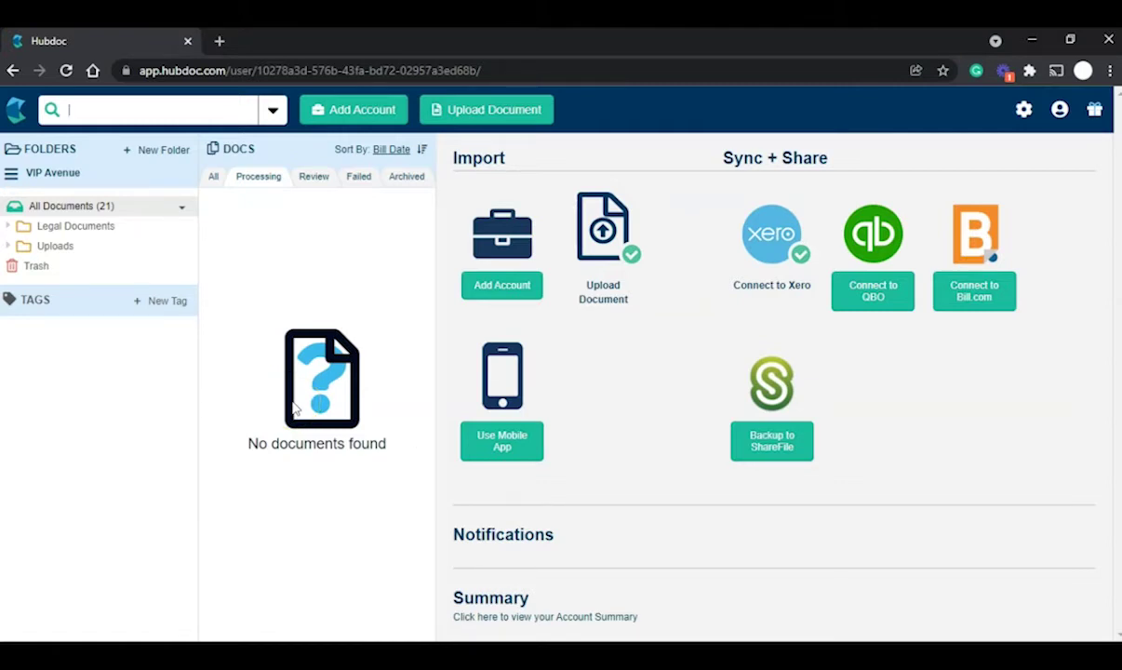
pyautogui.click(326, 190)
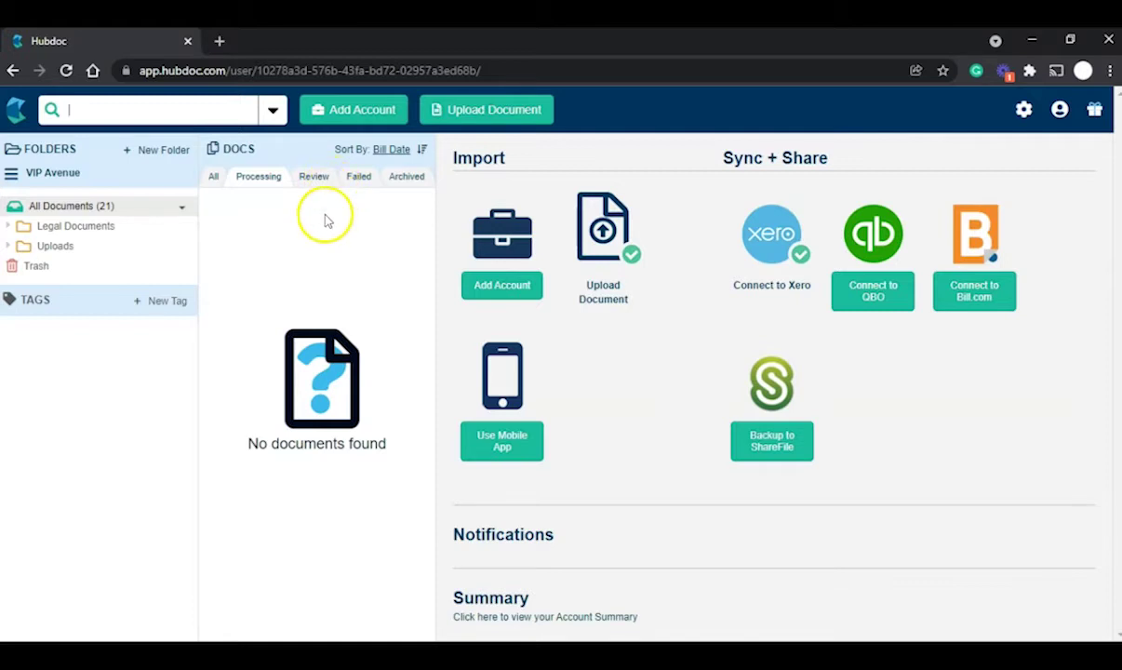
# - Open the Alba Foodstuff Trading invoice from the documents in review, examine its transaction details, and check the failed documents
pyautogui.click(310, 183)
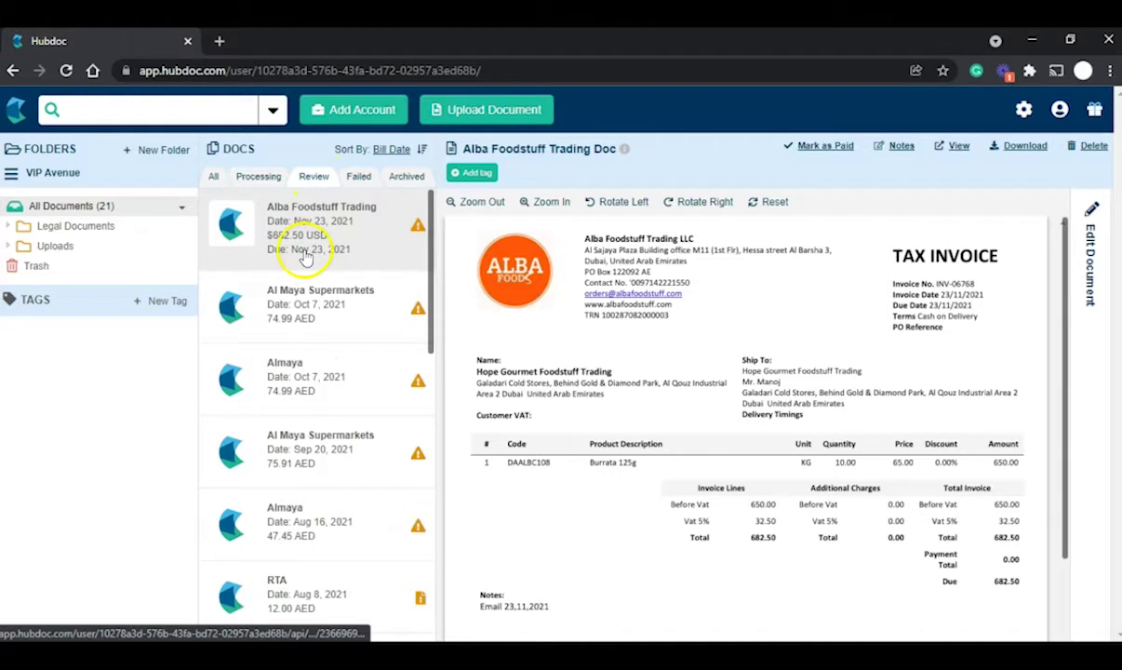
pyautogui.click(1089, 238)
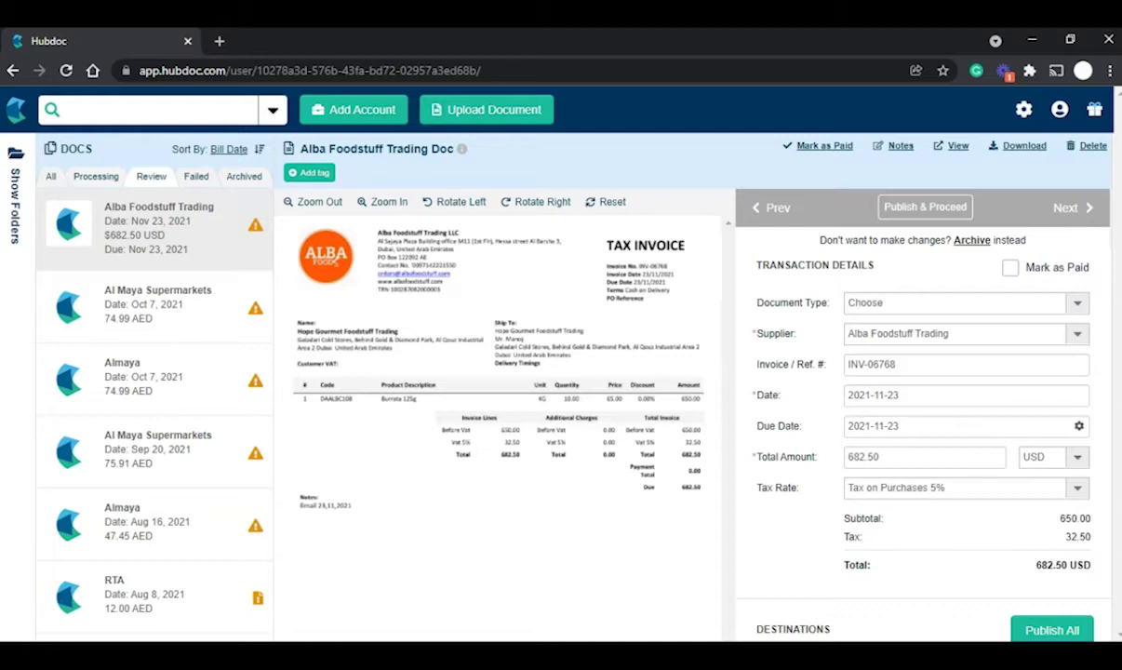
pyautogui.click(193, 180)
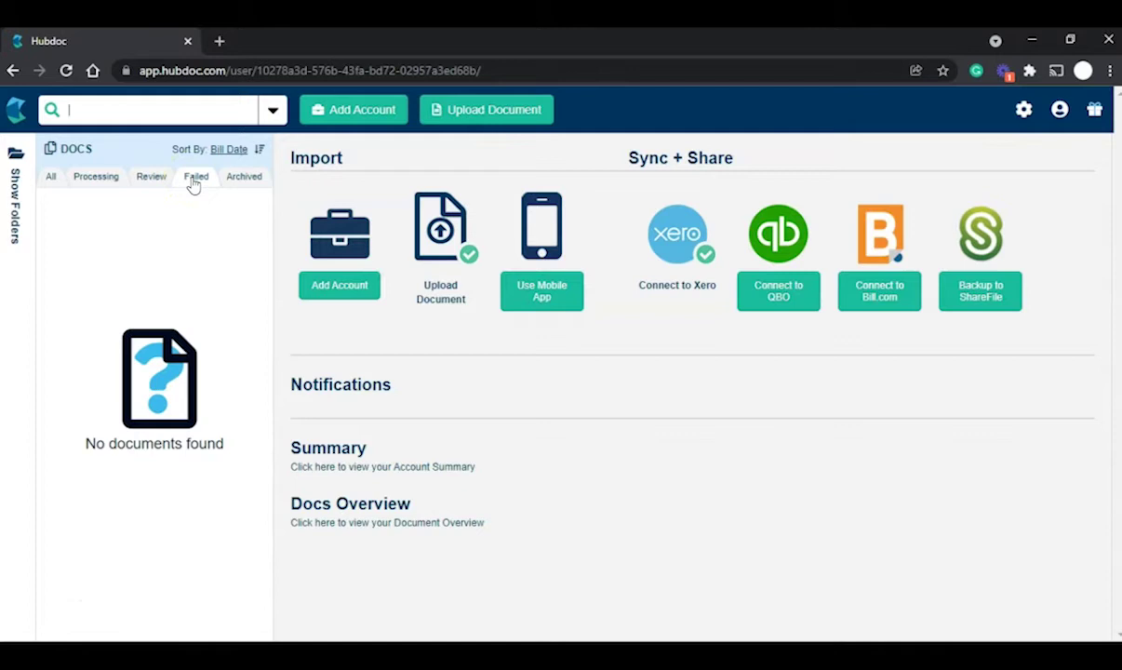
pyautogui.click(152, 177)
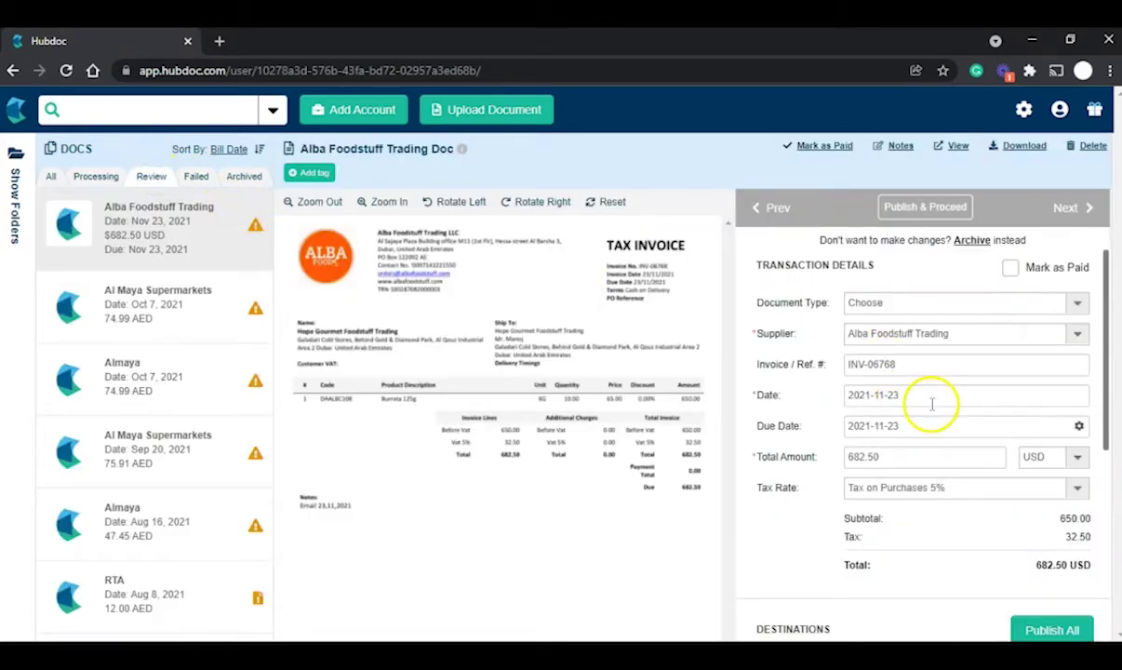
pyautogui.scroll(-3, 931, 400)
pyautogui.scroll(-1, 927, 455)
pyautogui.scroll(4, 924, 469)
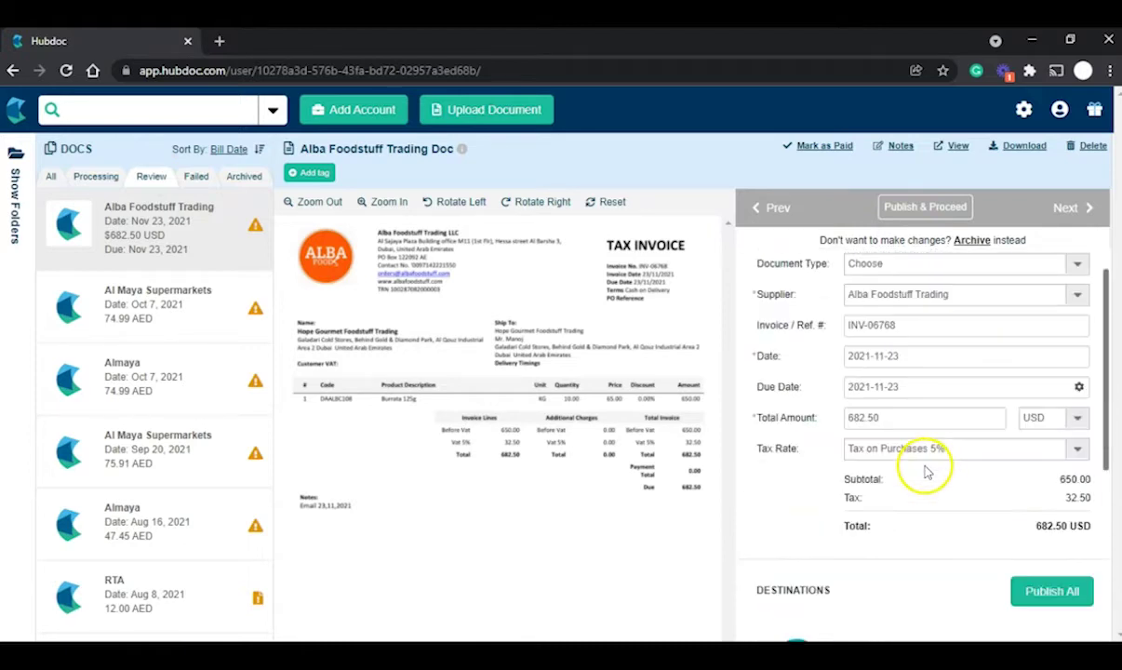
# - View the archived documents that have already been published
pyautogui.click(244, 178)
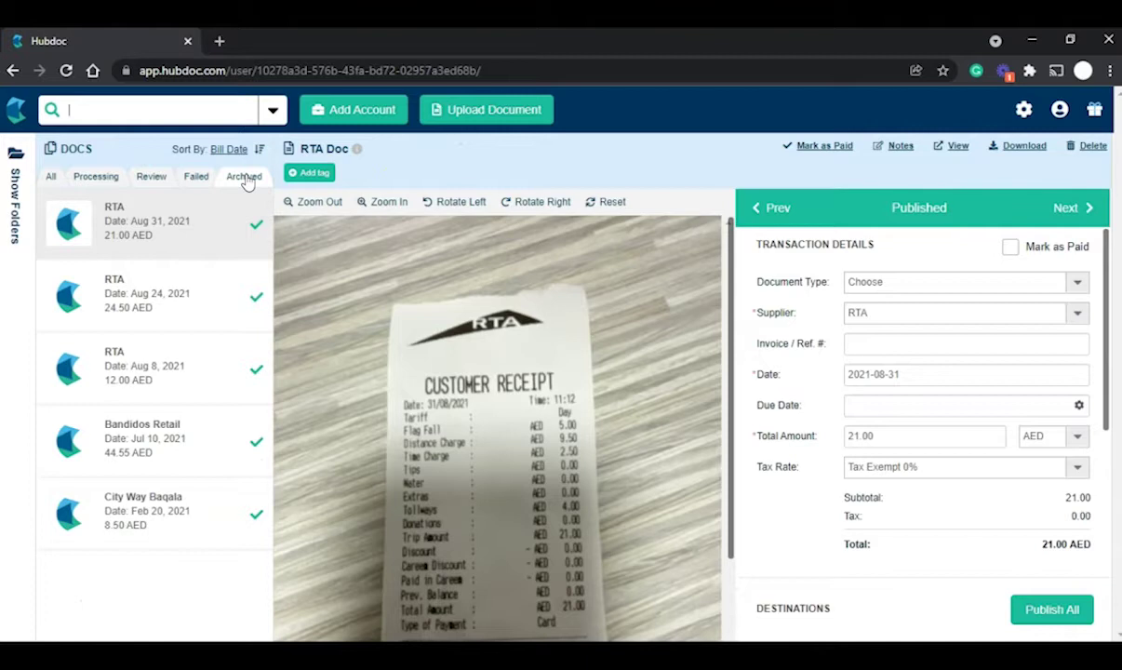
pyautogui.click(242, 185)
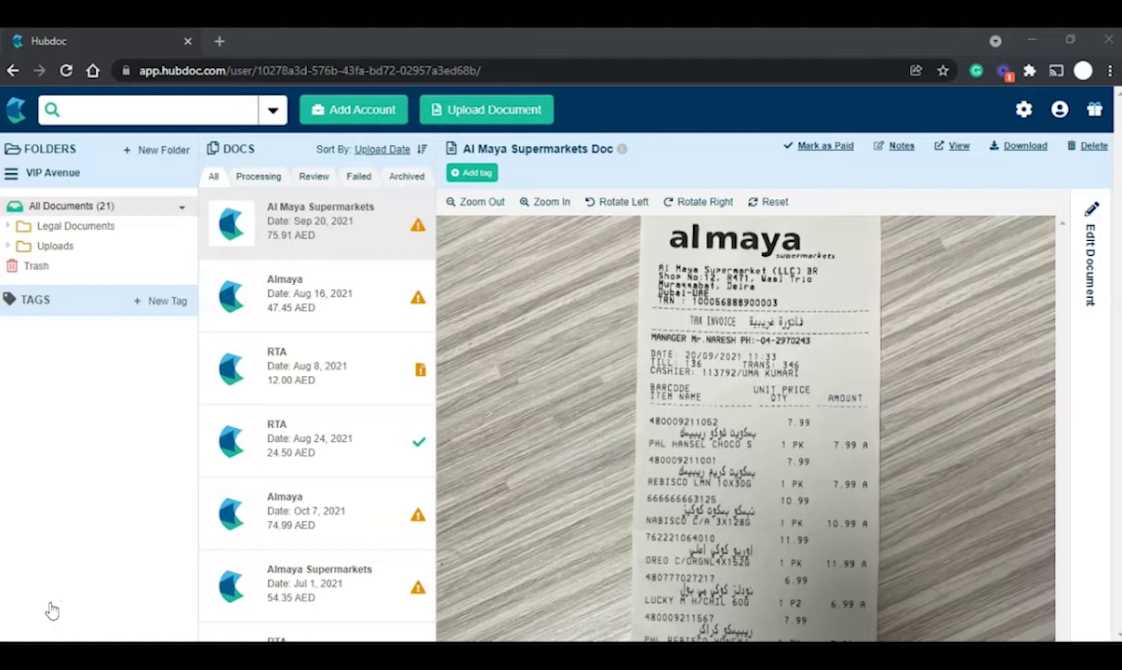
# - Open the Almaya receipt dated Oct 7, 2021 for editing from the documents in review, and check the failed documents
pyautogui.click(41, 597)
pyautogui.click(301, 182)
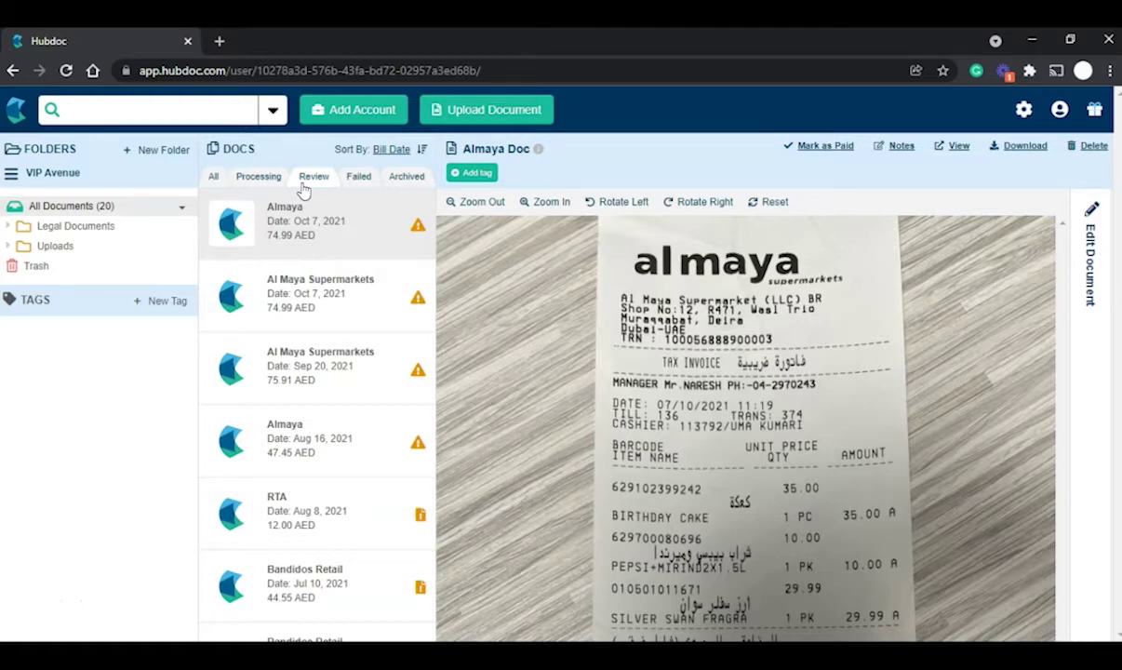
pyautogui.click(1089, 269)
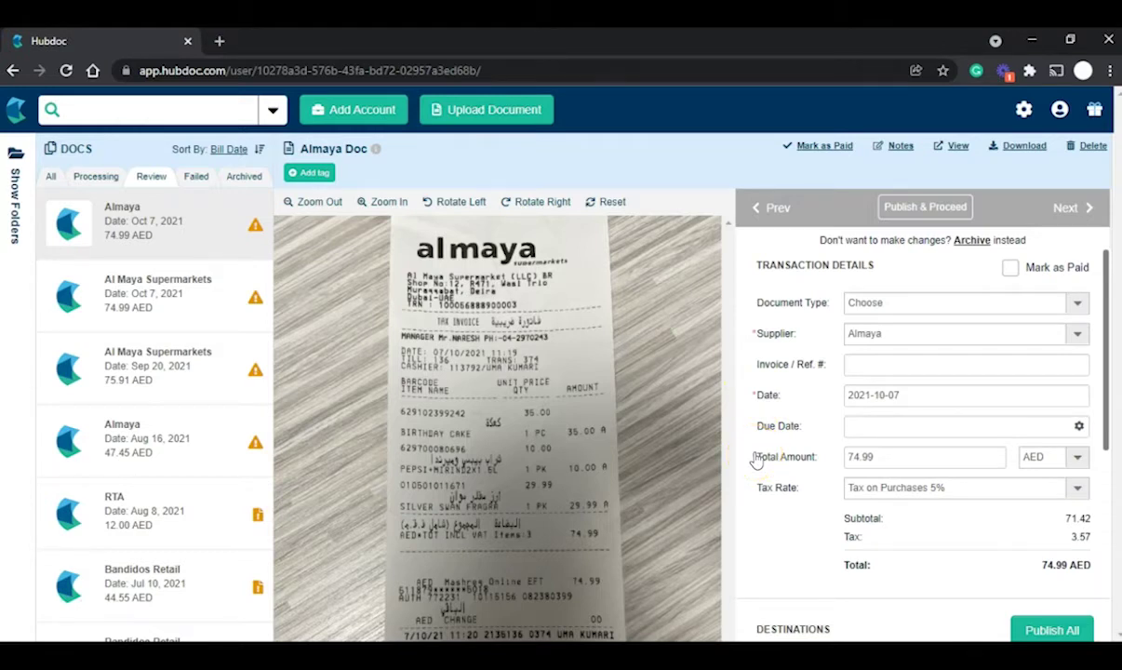
pyautogui.click(197, 180)
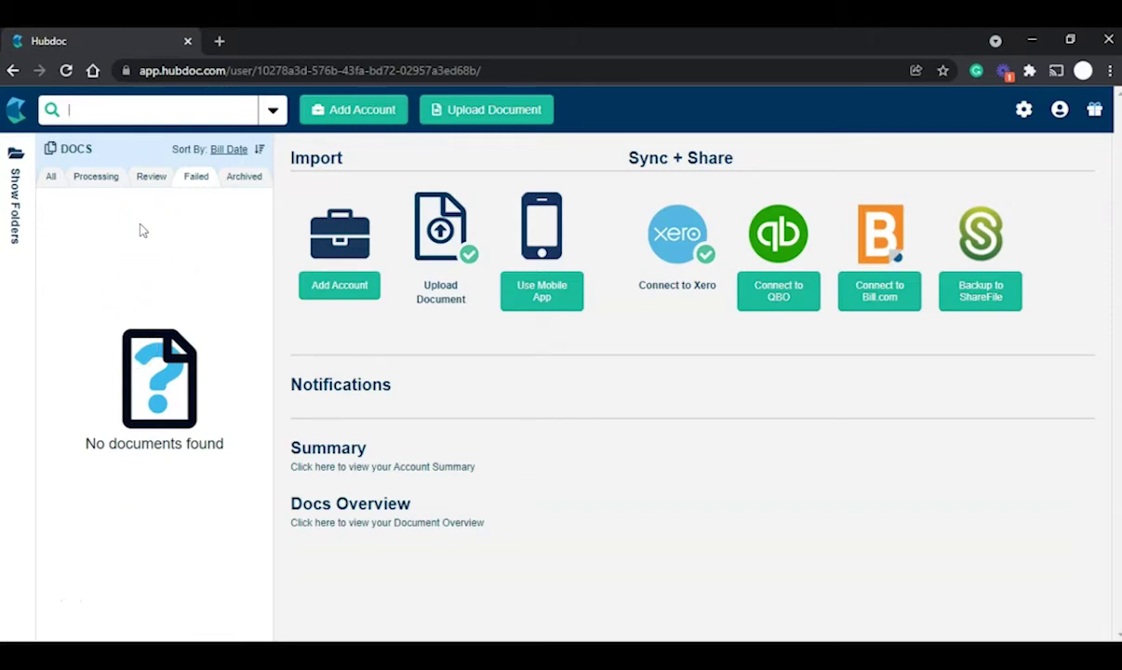
pyautogui.click(144, 221)
pyautogui.click(142, 180)
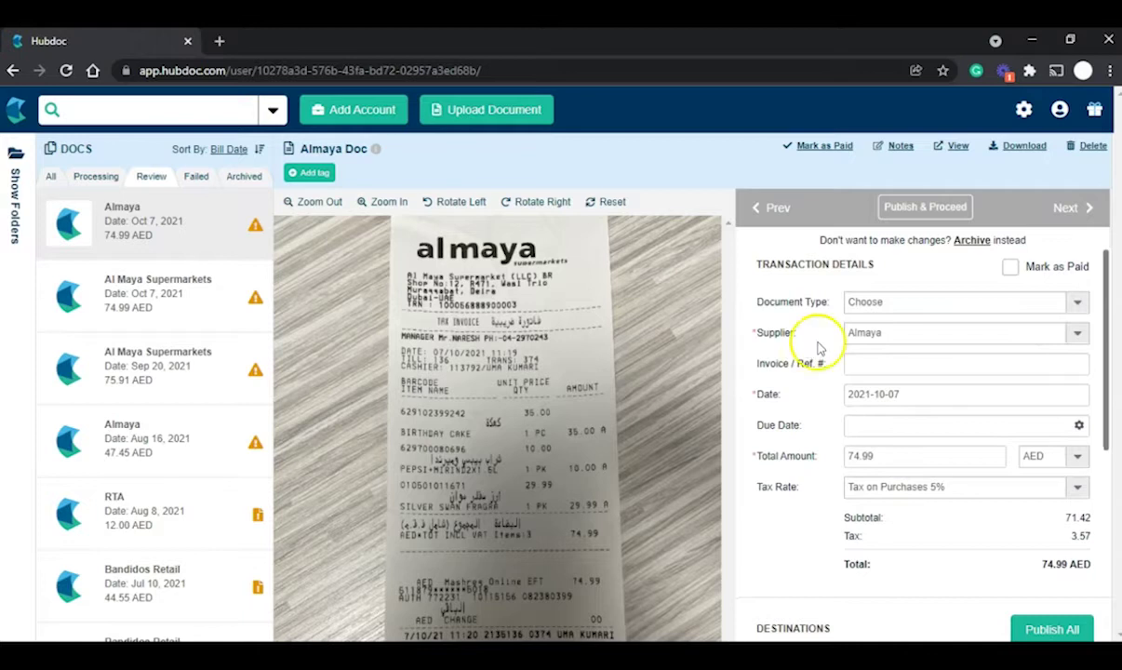
# - Set the Almaya receipt's document type to Purchase Order and its supplier to Al Maya Supermarkets
pyautogui.click(1076, 301)
pyautogui.click(869, 443)
pyautogui.click(1076, 332)
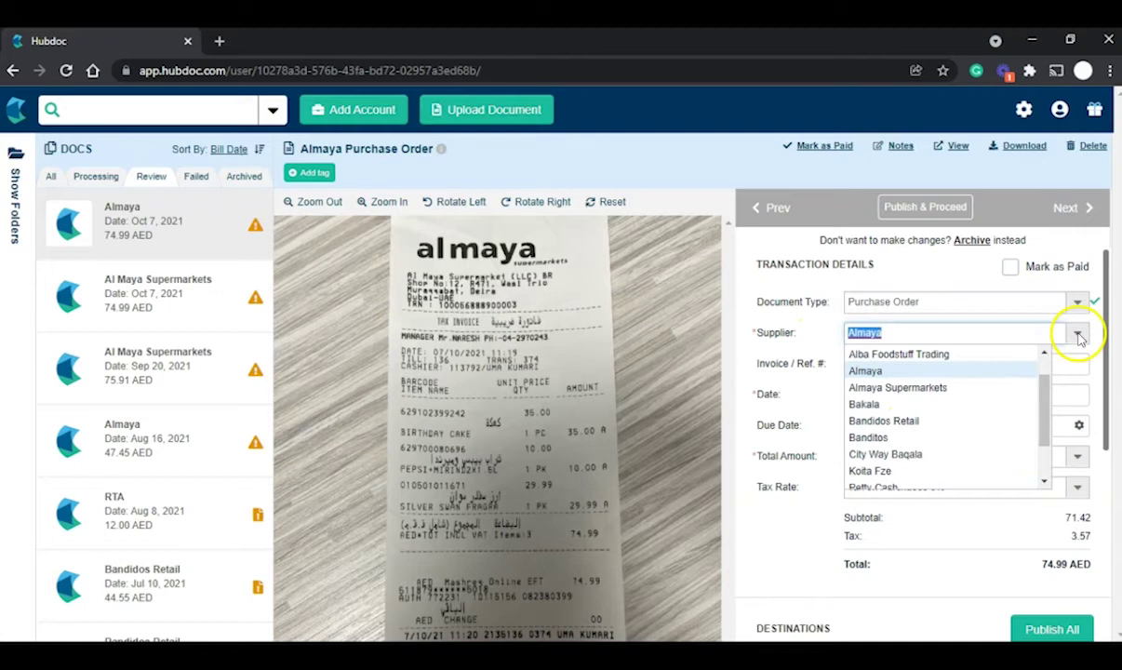
pyautogui.click(935, 387)
pyautogui.scroll(1, 871, 392)
pyautogui.click(869, 415)
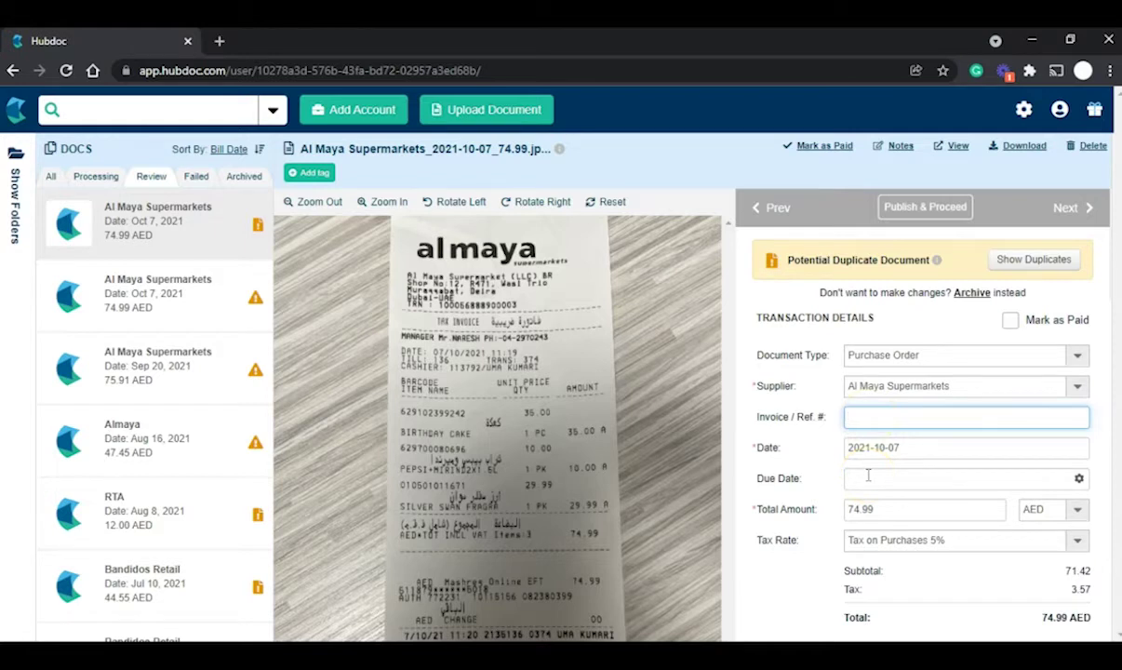
pyautogui.click(846, 539)
# - Expand the receipt's Xero destination settings and choose to publish it as a Purchase
pyautogui.scroll(-2, 847, 544)
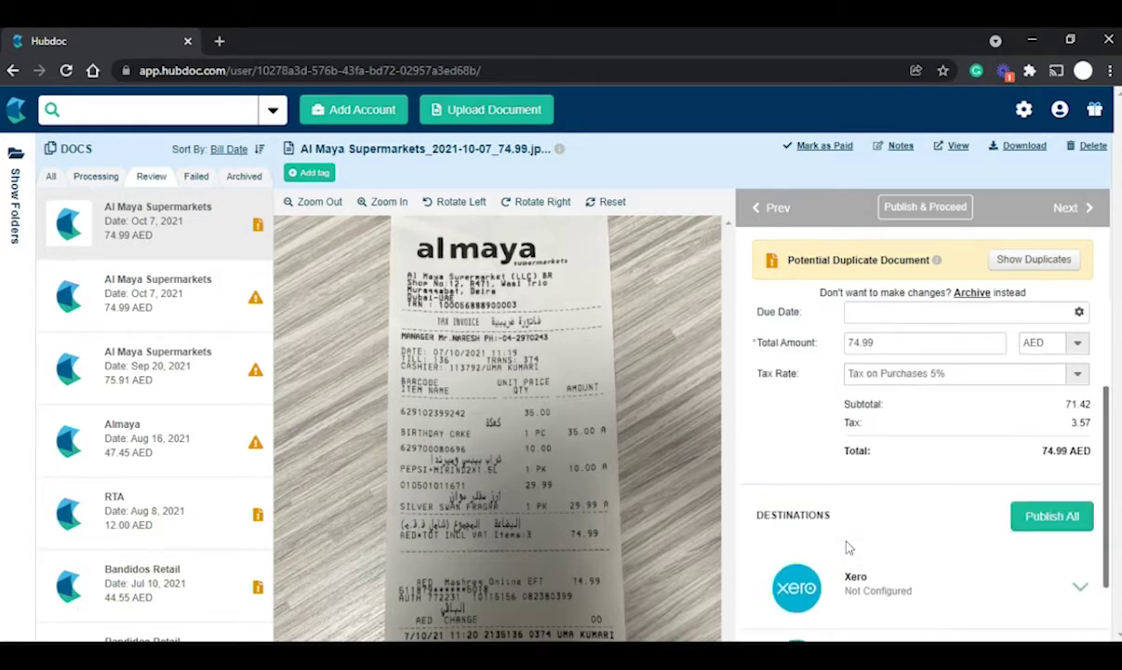
pyautogui.scroll(-1, 848, 547)
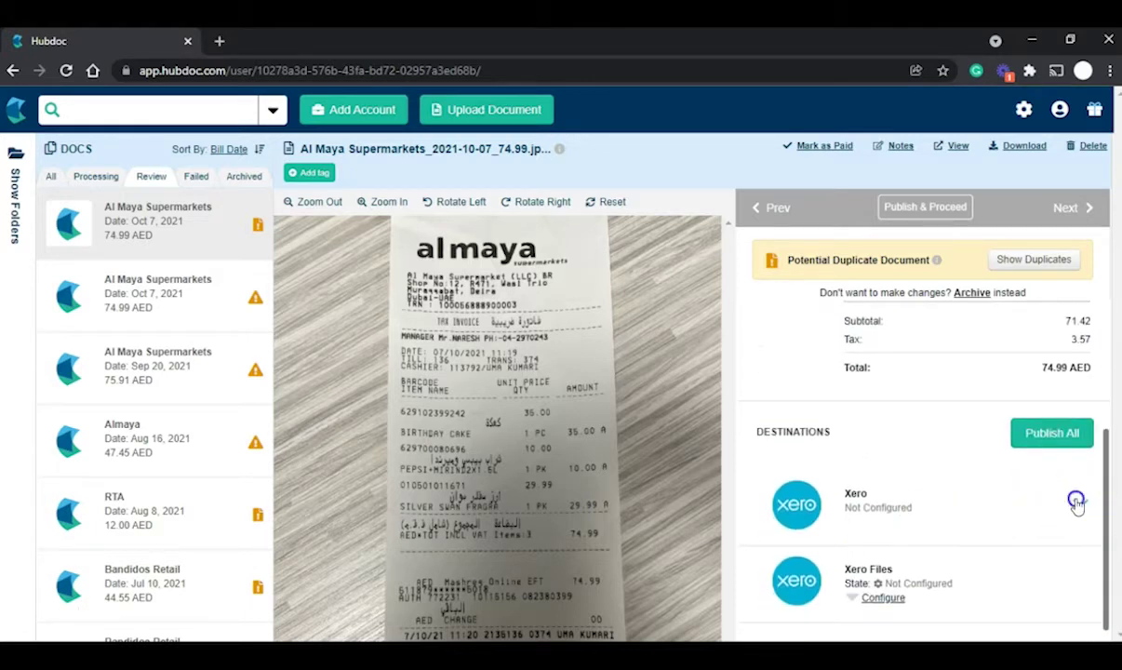
pyautogui.click(1076, 501)
pyautogui.scroll(-2, 1078, 505)
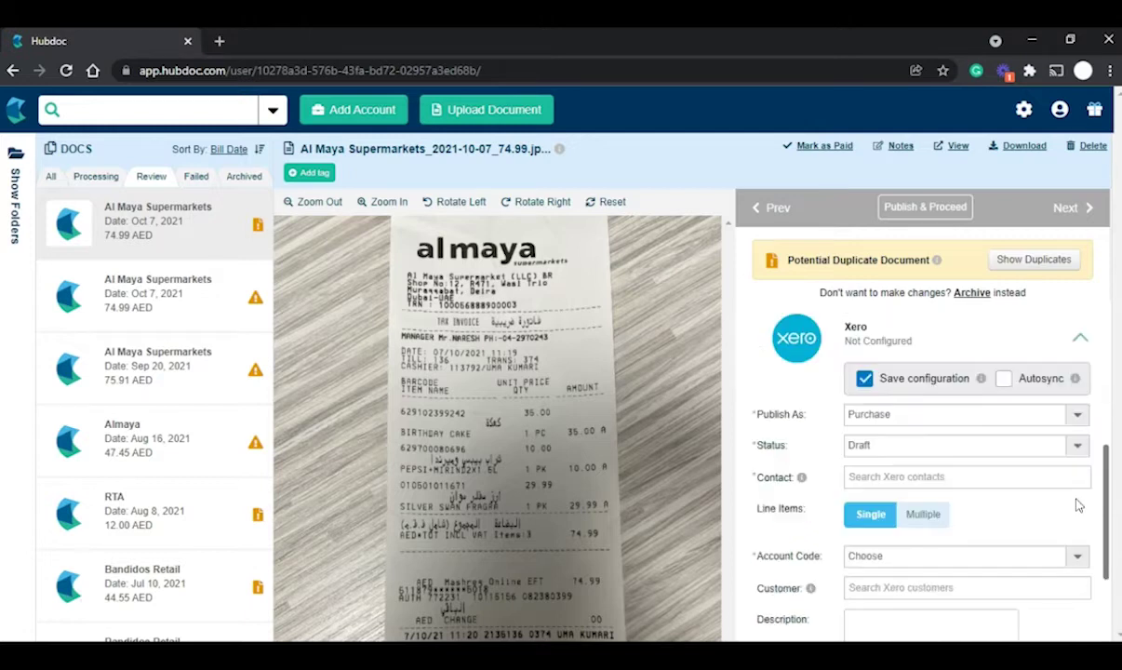
pyautogui.click(1075, 417)
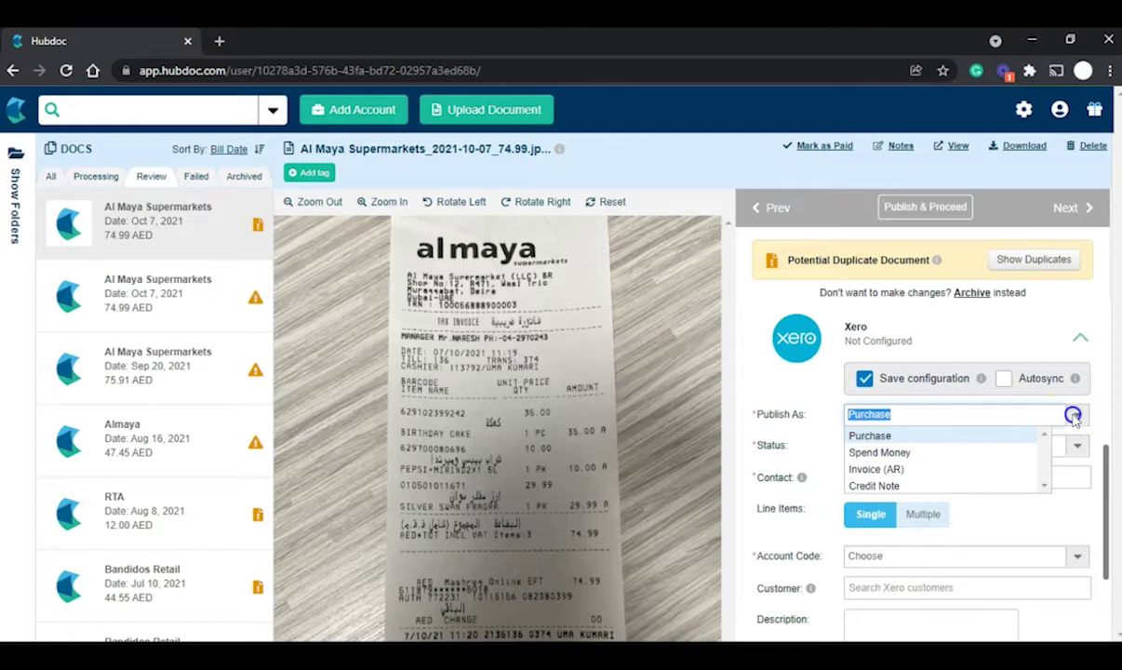
pyautogui.click(870, 436)
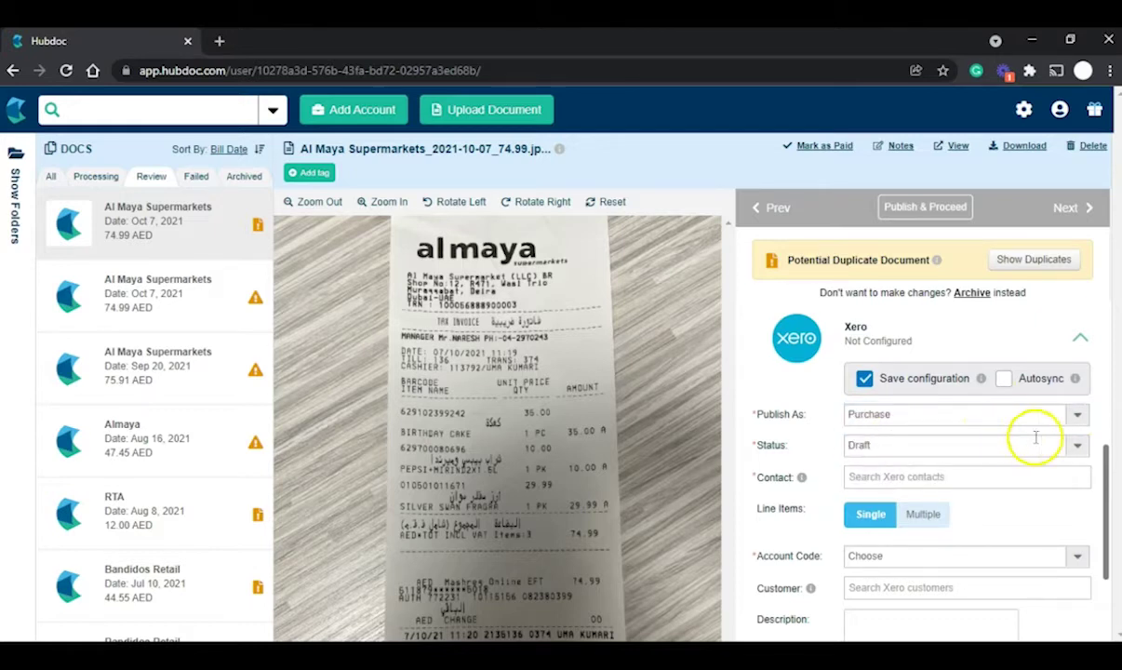
# - Keep the Xero status as Draft after reviewing its options, and set the contact to Al Maya Supermarkets
pyautogui.click(1077, 446)
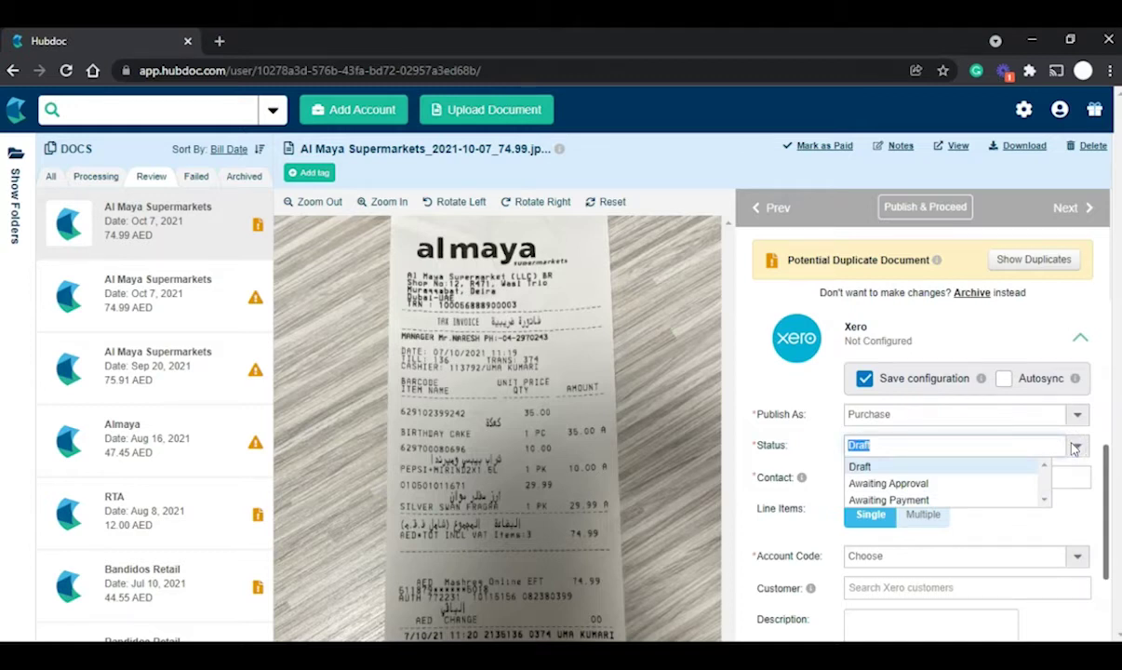
pyautogui.click(1062, 445)
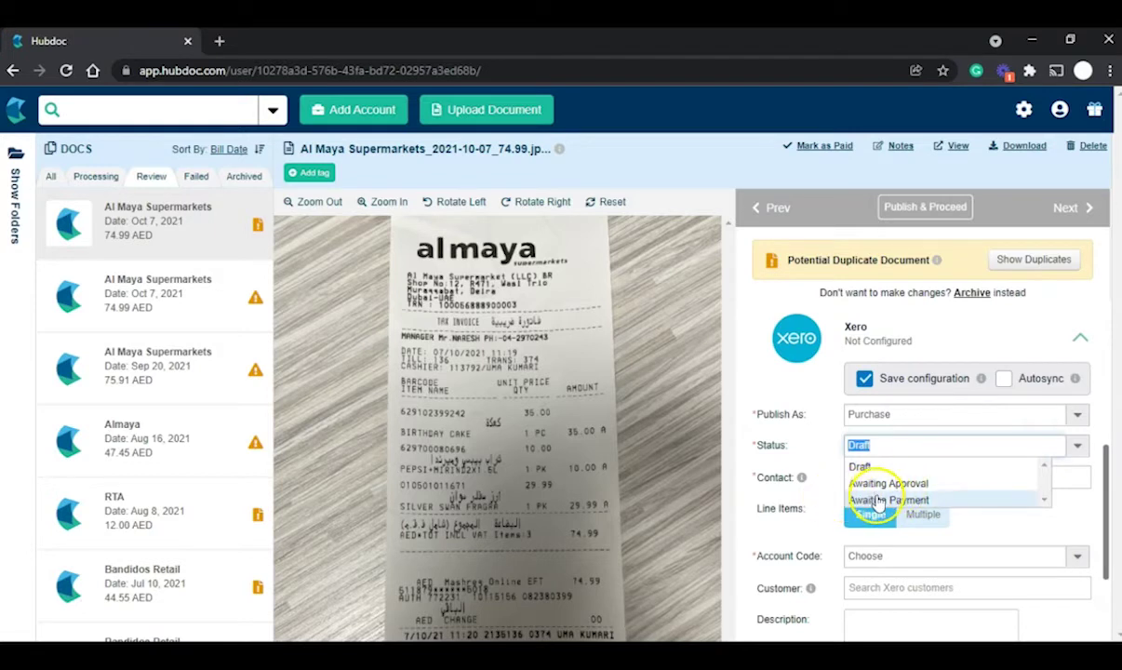
pyautogui.click(818, 498)
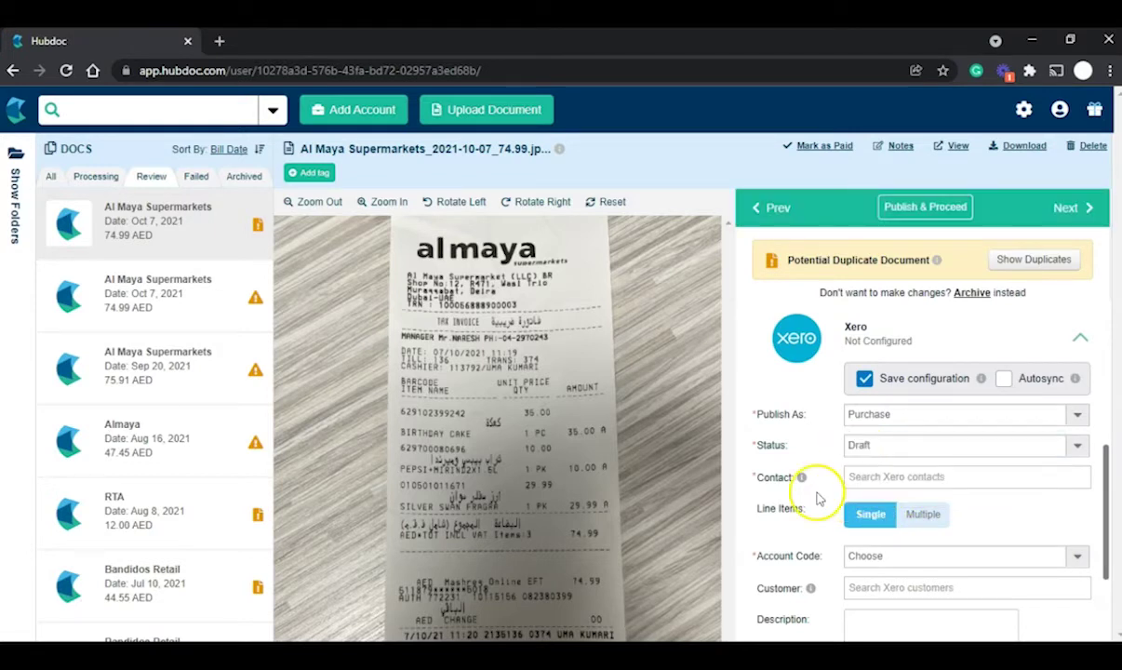
pyautogui.click(840, 497)
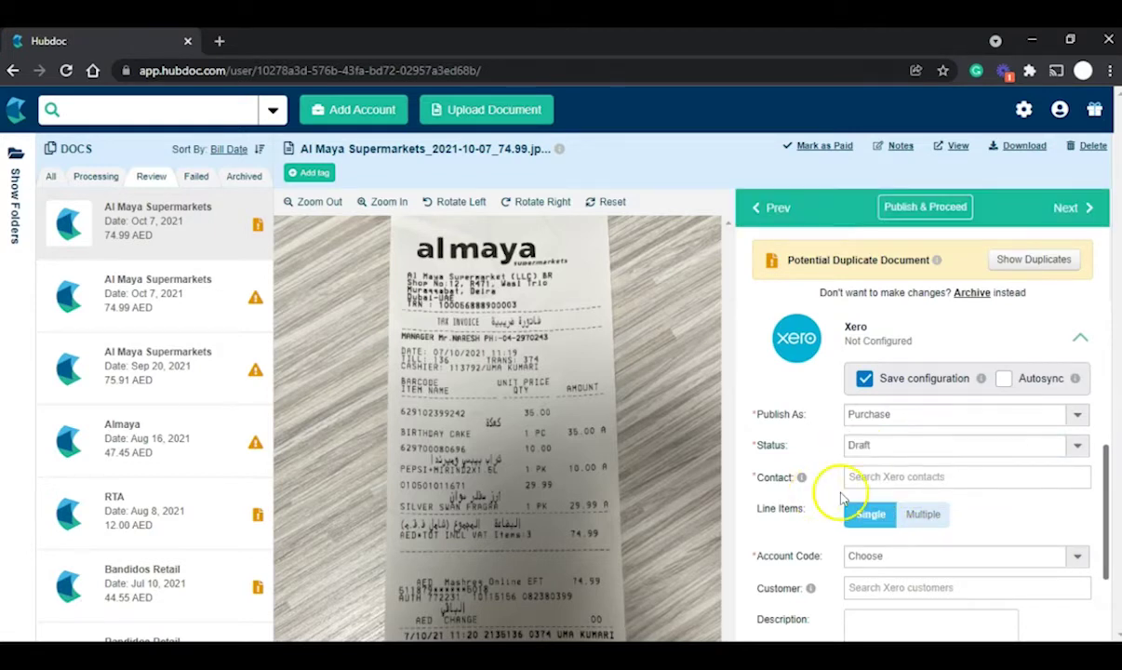
pyautogui.click(851, 476)
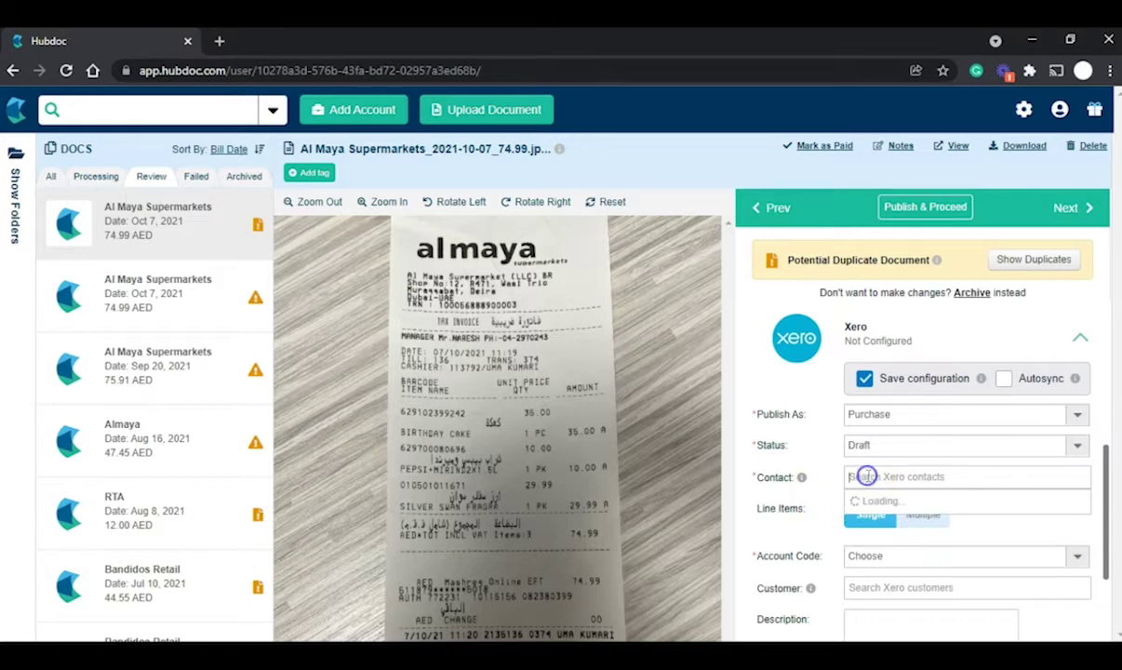
pyautogui.click(864, 500)
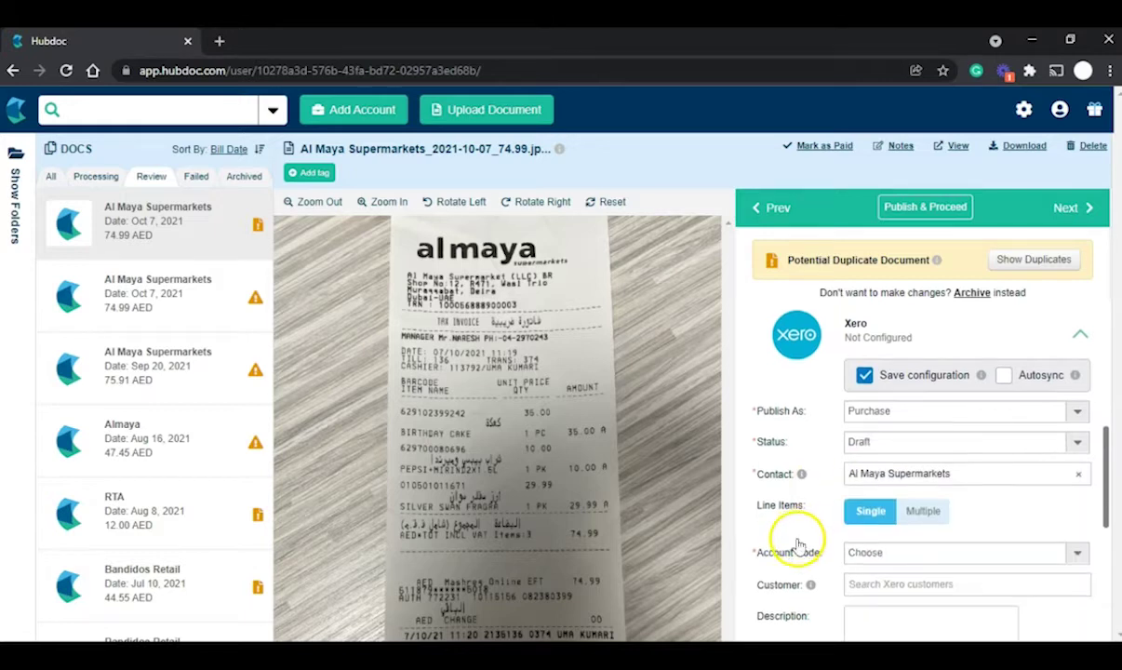
pyautogui.scroll(-1, 793, 543)
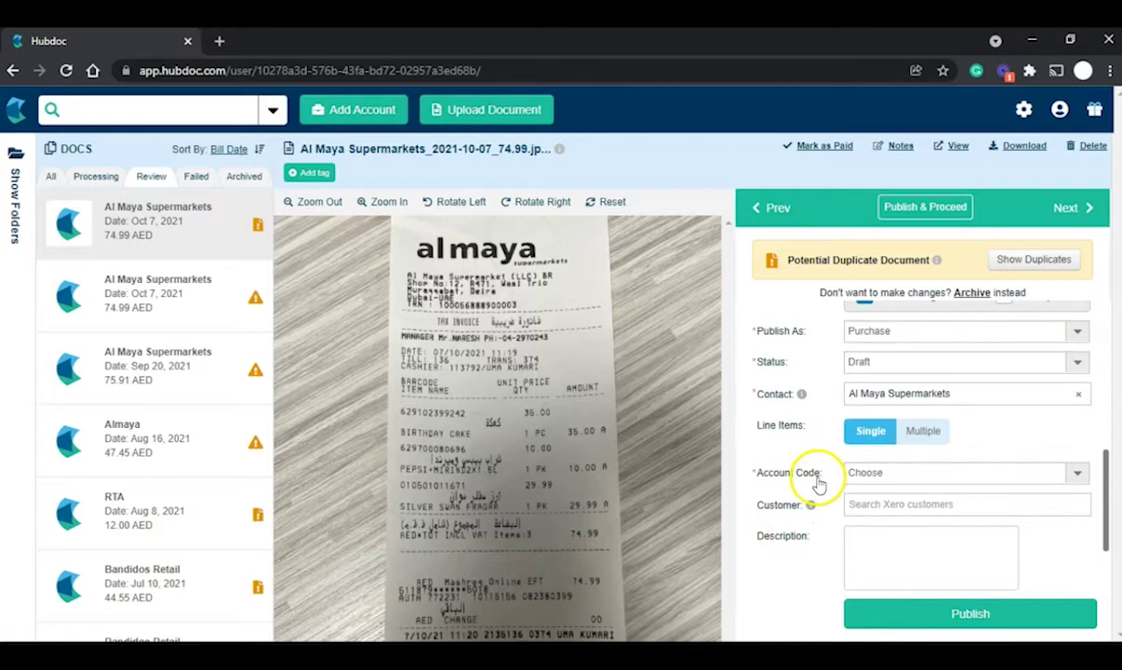
# - Set the receipt's account code to 454 - Pantry Supplies and enter the description "Pantry Supplies"
pyautogui.click(1072, 474)
pyautogui.write('454')
pyautogui.click(919, 558)
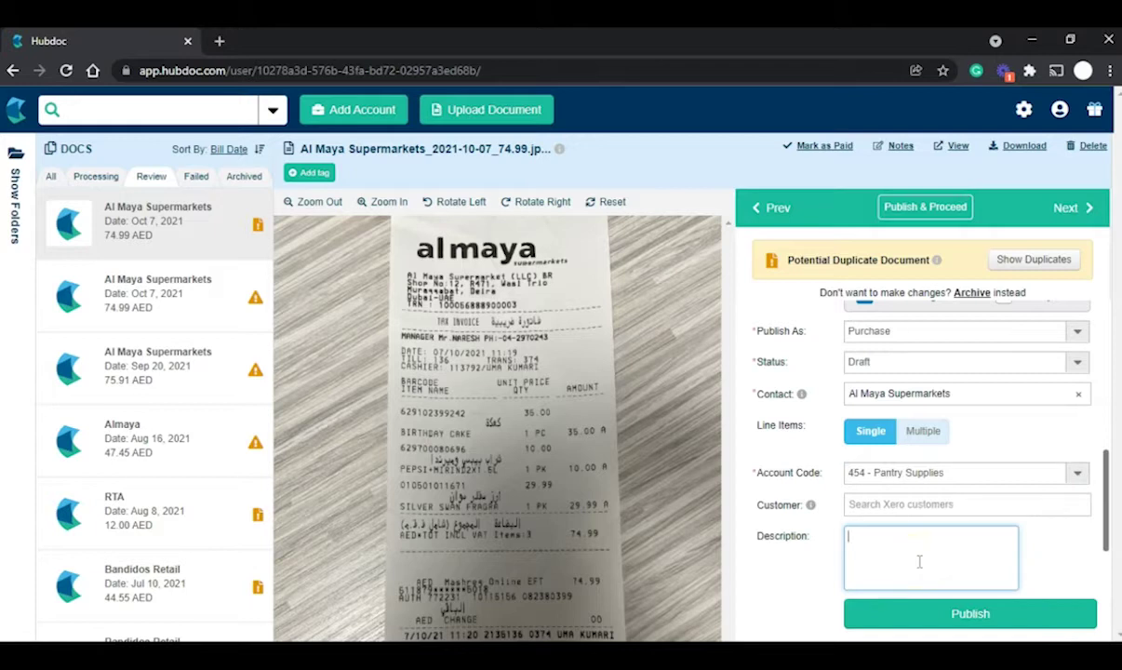
pyautogui.write('Di')
pyautogui.press('BackSpace')
pyautogui.press('BackSpace')
pyautogui.write('Pantry Supplies')
# - Enable Autosync for the receipt's Xero destination, and turn on Save configuration and Autosync for Xero Files
pyautogui.scroll(5, 872, 479)
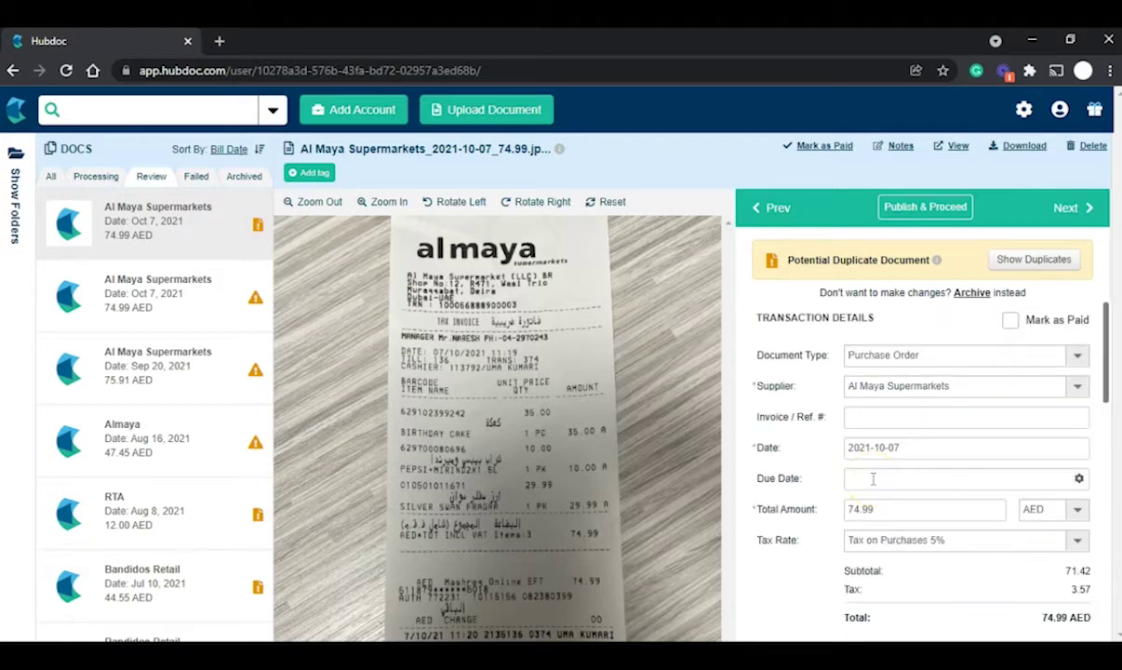
pyautogui.scroll(-5, 872, 479)
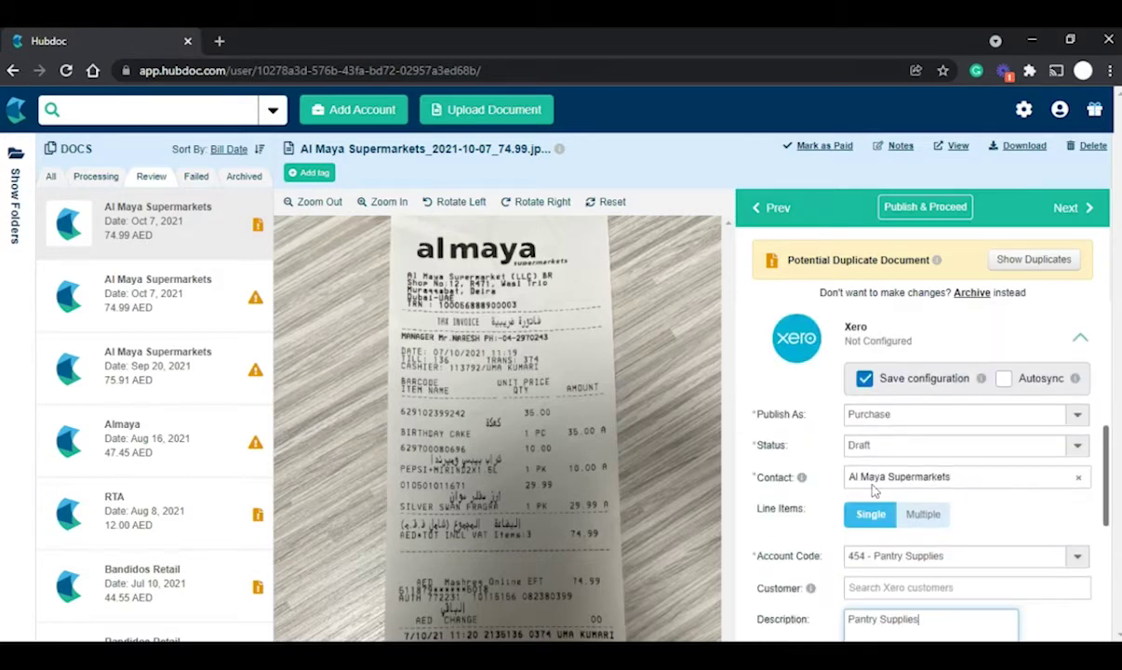
pyautogui.click(1004, 380)
pyautogui.scroll(-2, 1006, 388)
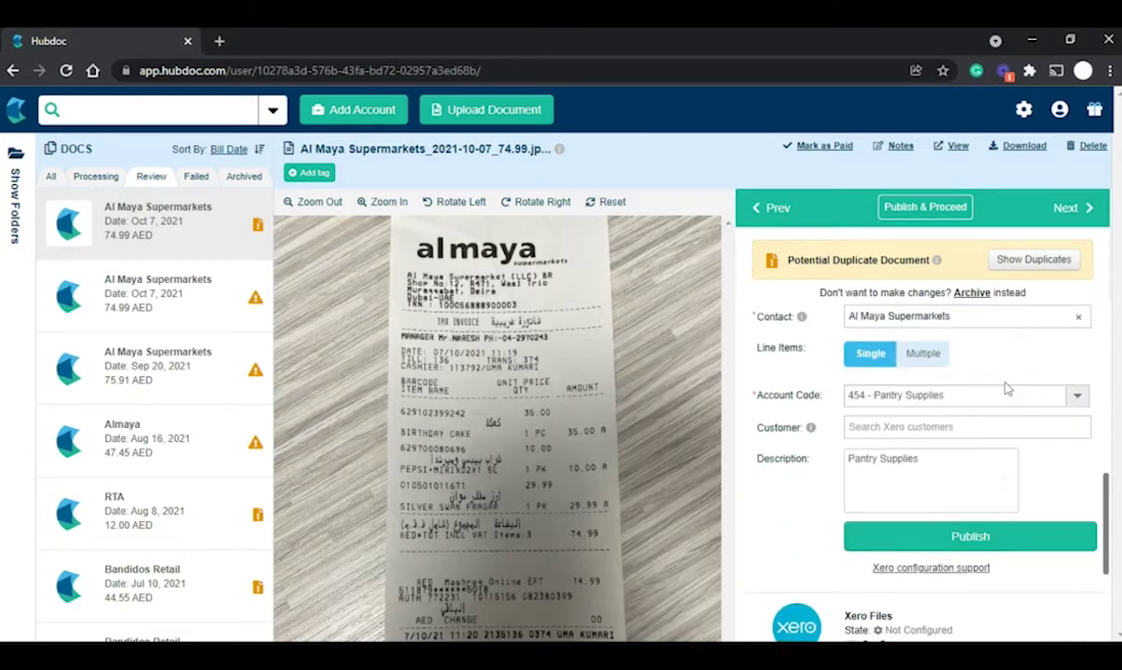
pyautogui.scroll(-3, 1006, 389)
pyautogui.click(888, 472)
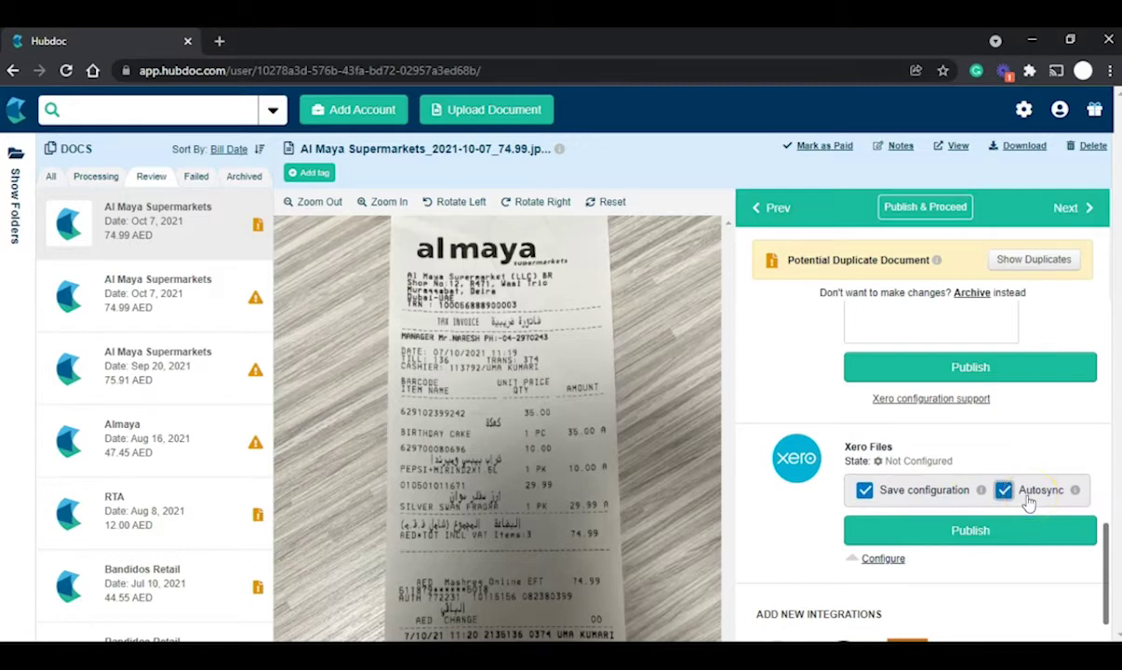
pyautogui.click(910, 500)
# - Review the receipt's transaction details and its Xero and Xero Files destination settings against the scanned image
pyautogui.scroll(5, 798, 498)
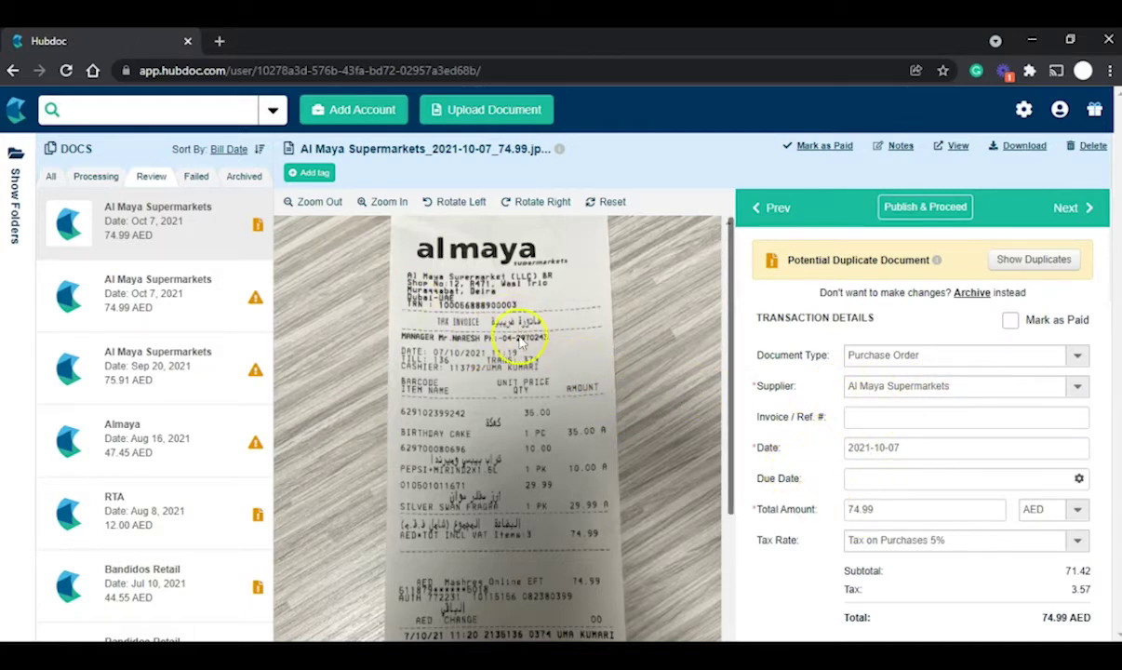
pyautogui.scroll(-2, 829, 435)
pyautogui.scroll(-2, 829, 436)
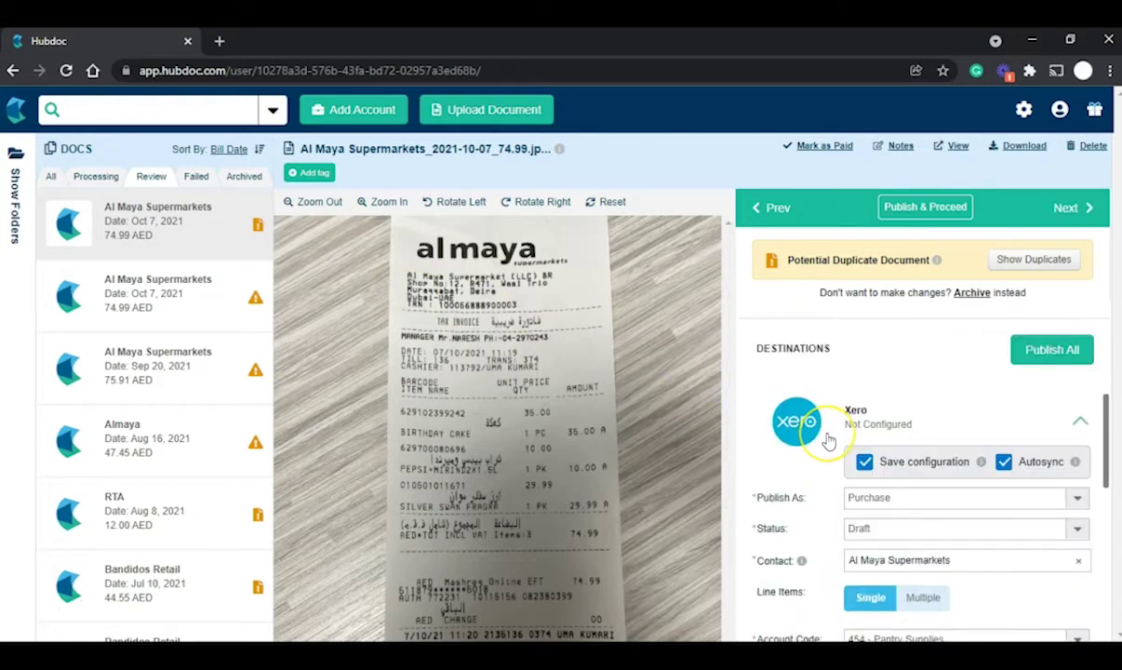
pyautogui.scroll(-1, 827, 438)
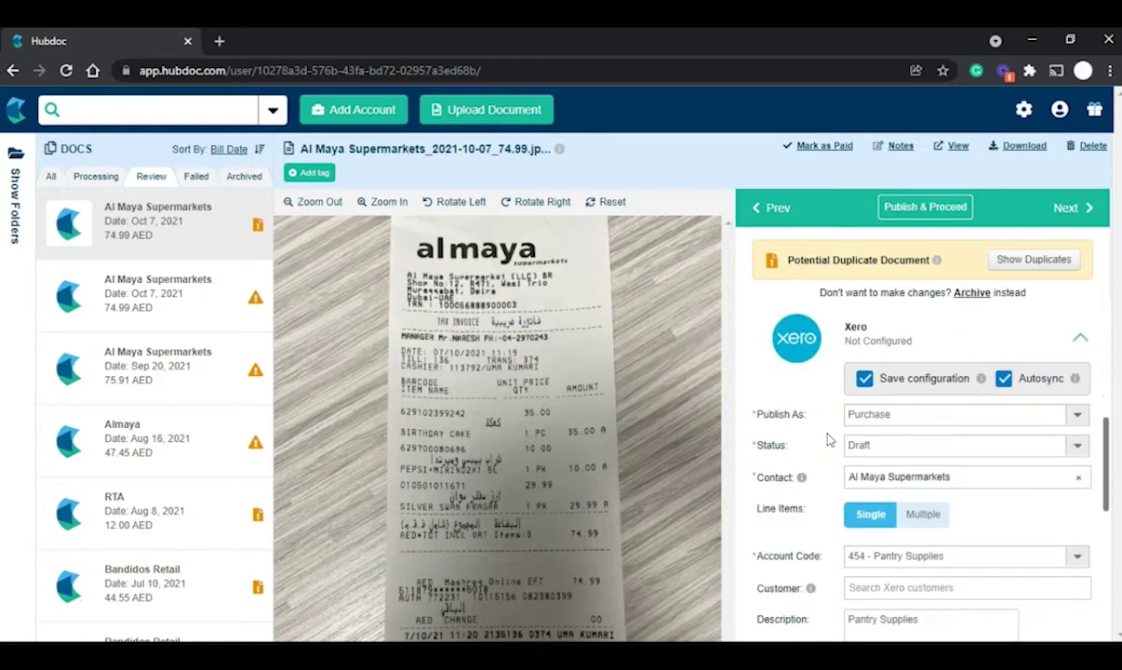
pyautogui.click(841, 437)
pyautogui.scroll(-1, 927, 579)
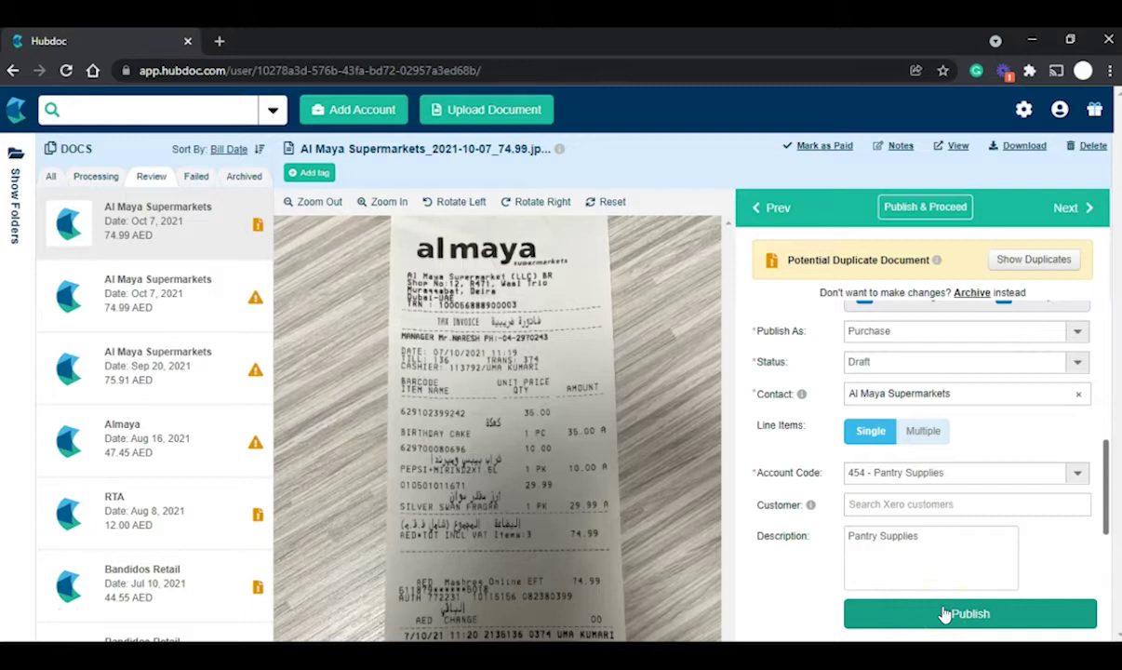
pyautogui.scroll(4, 926, 485)
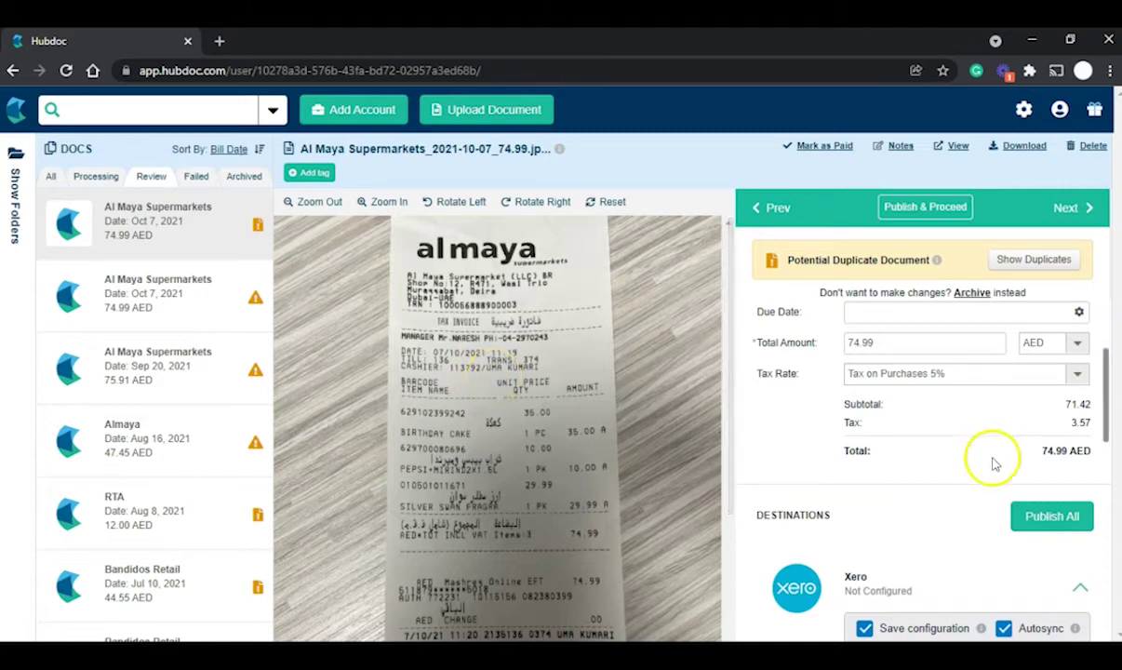
pyautogui.moveTo(1107, 431); pyautogui.dragTo(1014, 576)
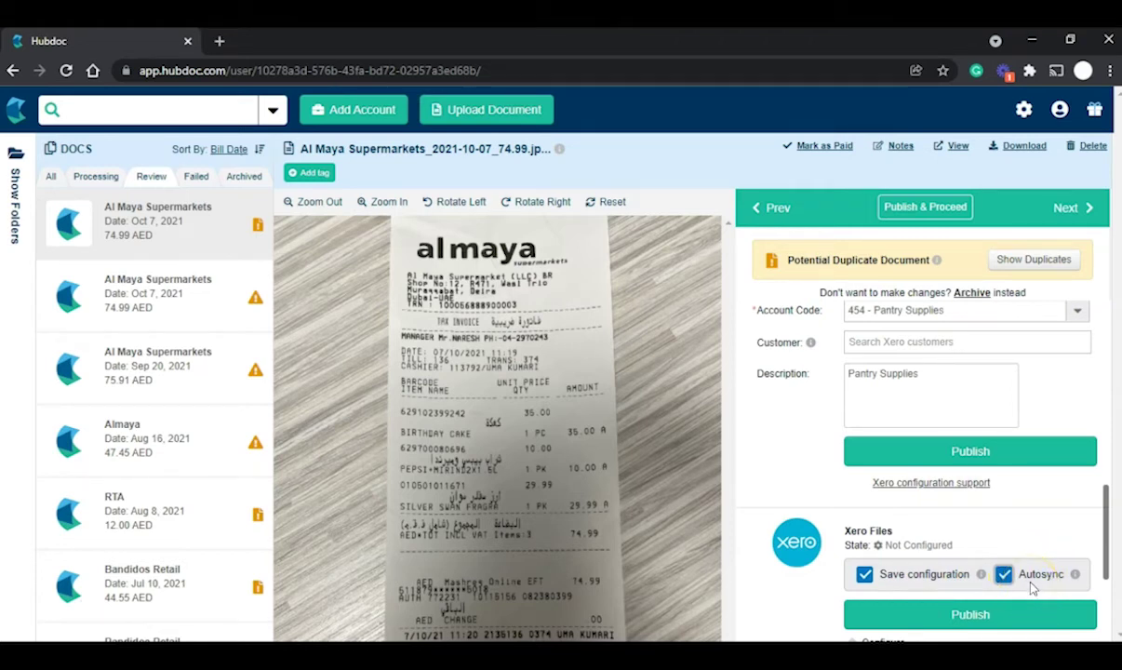
pyautogui.scroll(6, 1031, 588)
pyautogui.click(1014, 559)
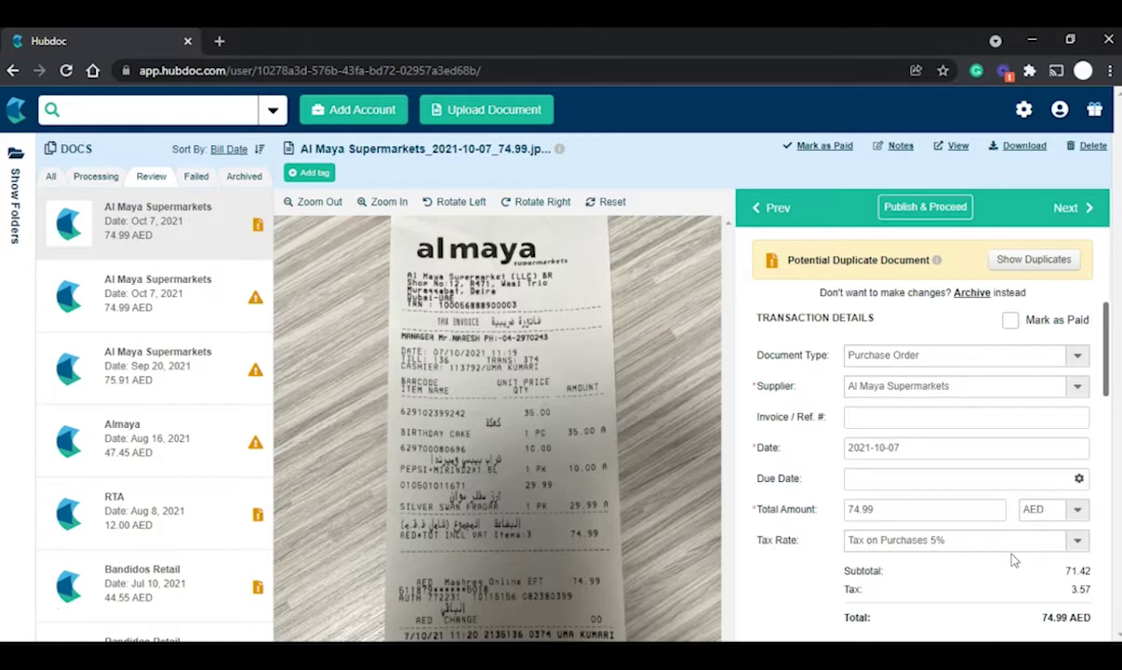
pyautogui.click(988, 584)
# - Compare the potential duplicates of the Al Maya Supermarkets receipt, move the first copy to trash, and close the duplicates list
pyautogui.click(1014, 267)
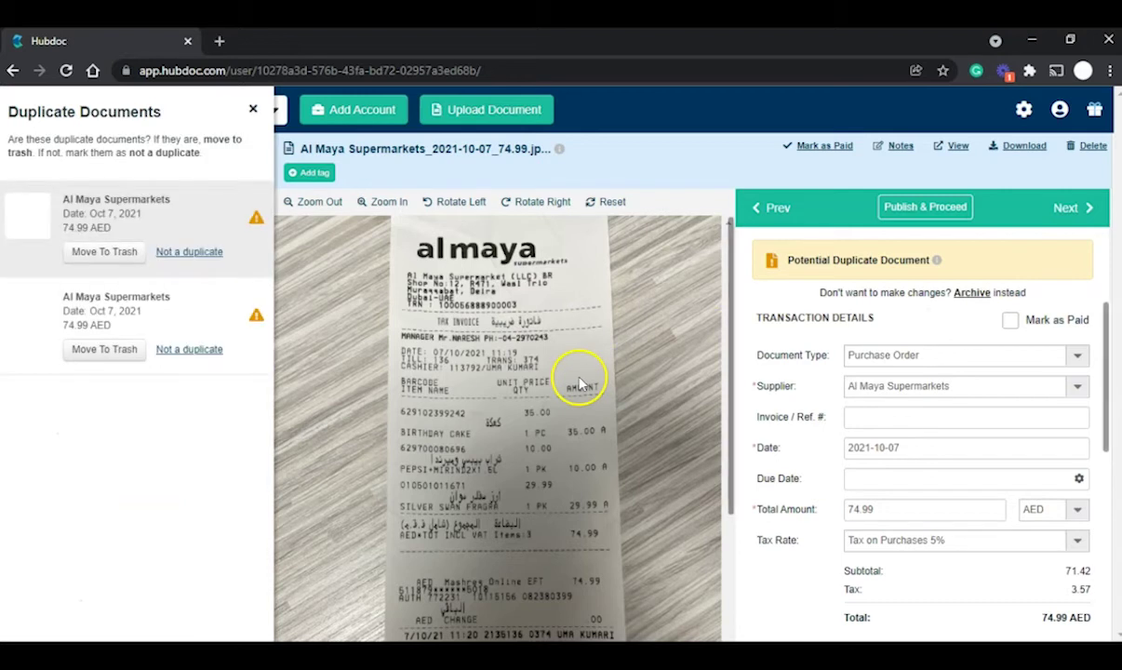
pyautogui.click(124, 233)
pyautogui.click(125, 201)
pyautogui.click(140, 314)
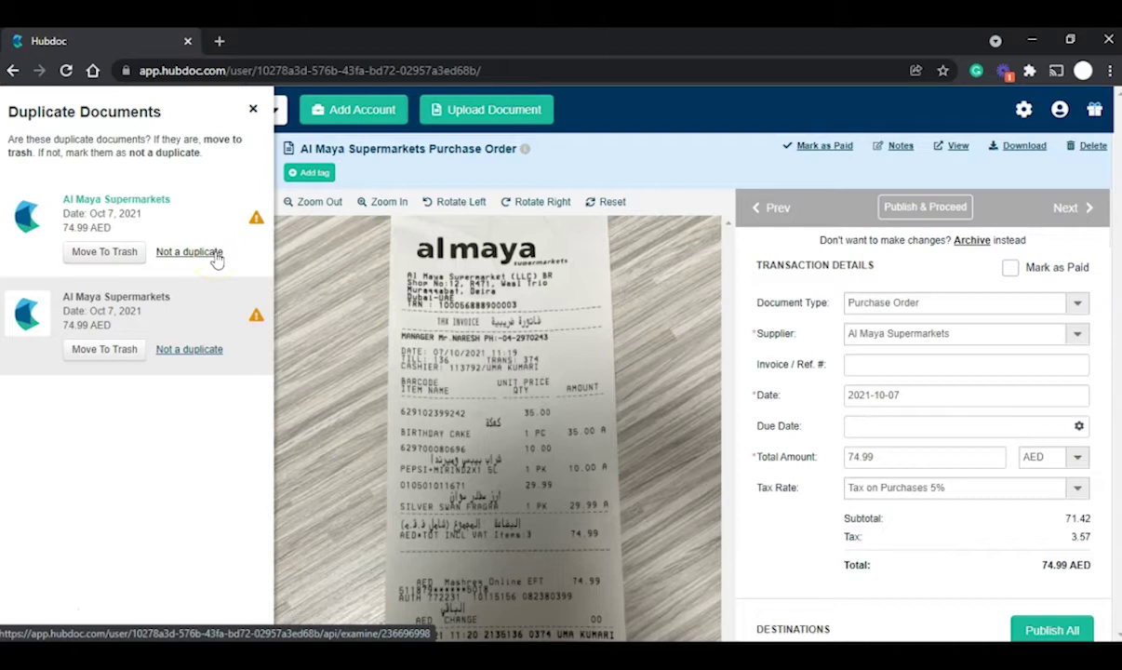
pyautogui.click(76, 251)
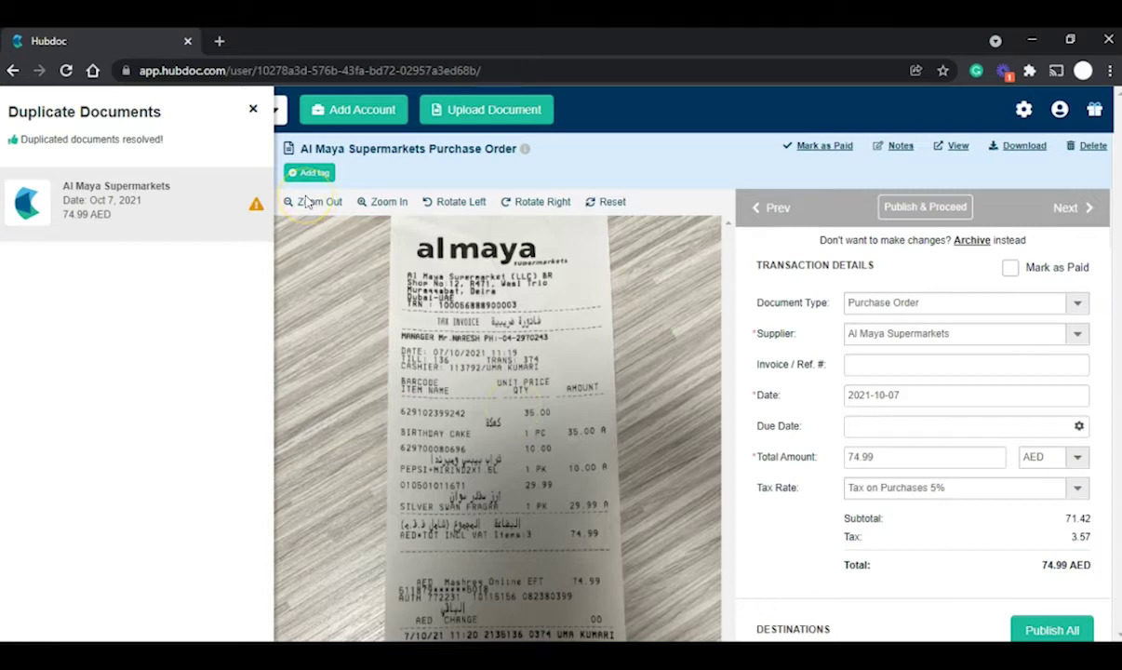
pyautogui.click(249, 108)
# - Check the receipt's publishing status in its destinations, and open the Al Maya Supermarkets receipt among the archived documents
pyautogui.scroll(-4, 984, 532)
pyautogui.scroll(2, 988, 524)
pyautogui.scroll(2, 984, 521)
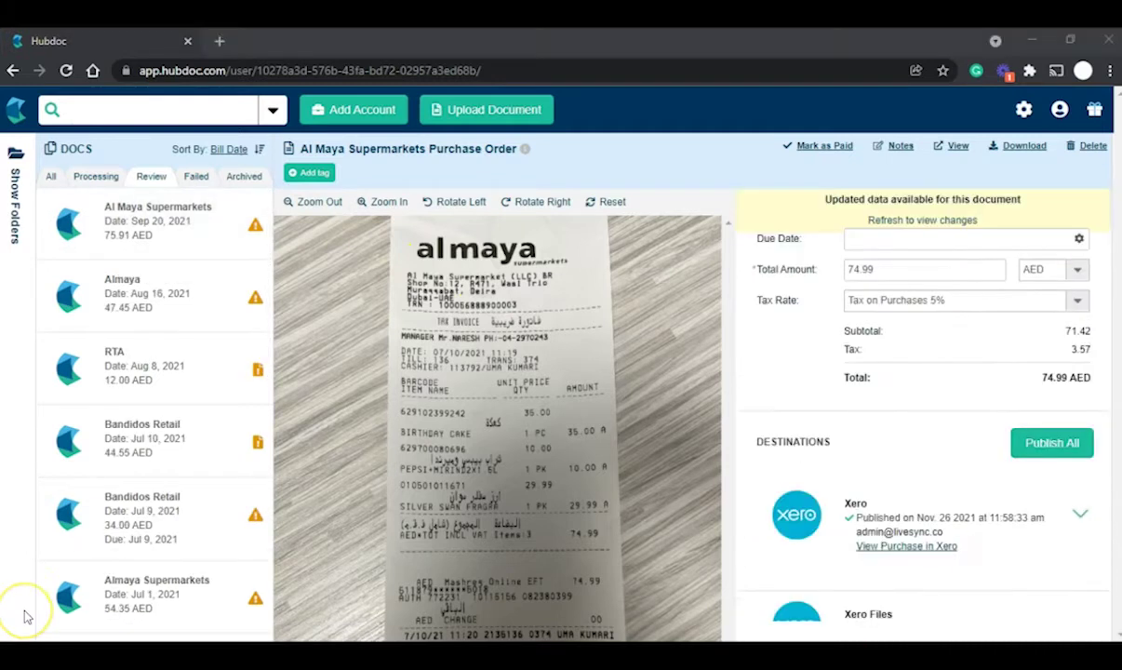
pyautogui.click(158, 184)
pyautogui.click(245, 176)
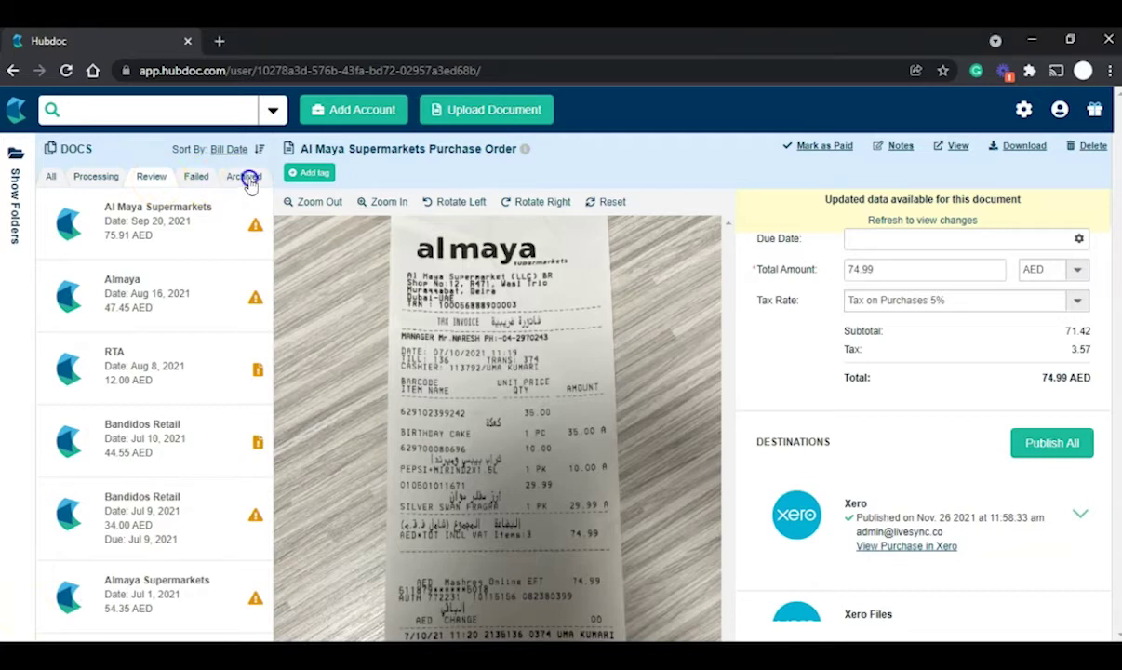
pyautogui.click(307, 264)
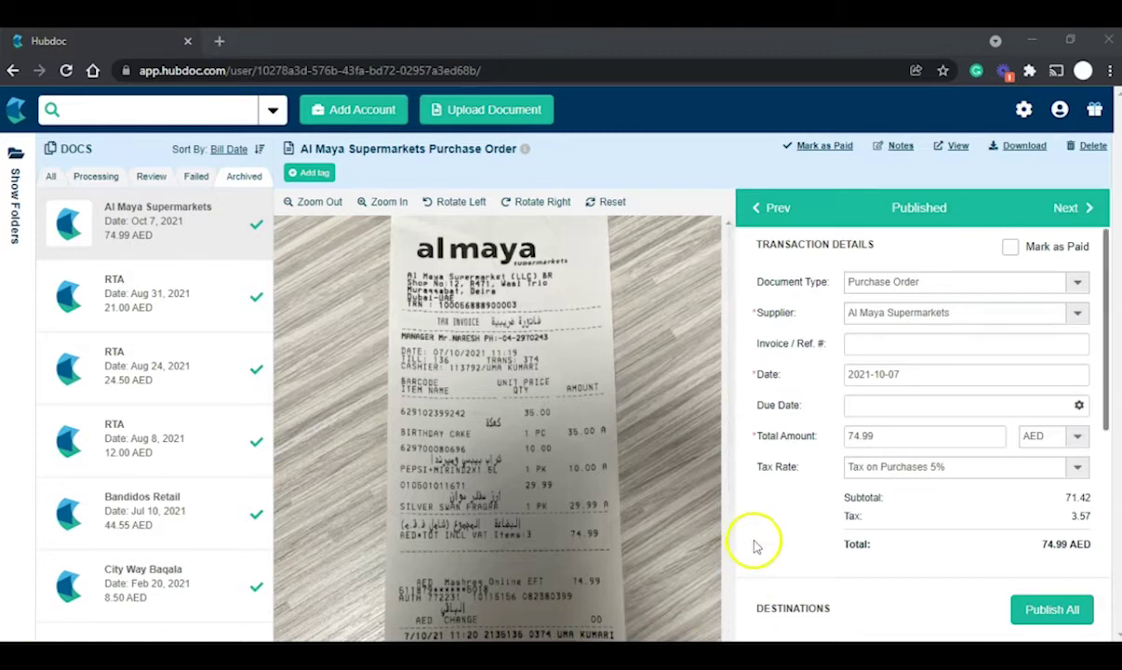
# - Expand the archived receipt's Xero destination settings and set the status to Awaiting Payment
pyautogui.scroll(-3, 752, 539)
pyautogui.click(1018, 493)
pyautogui.scroll(-2, 813, 517)
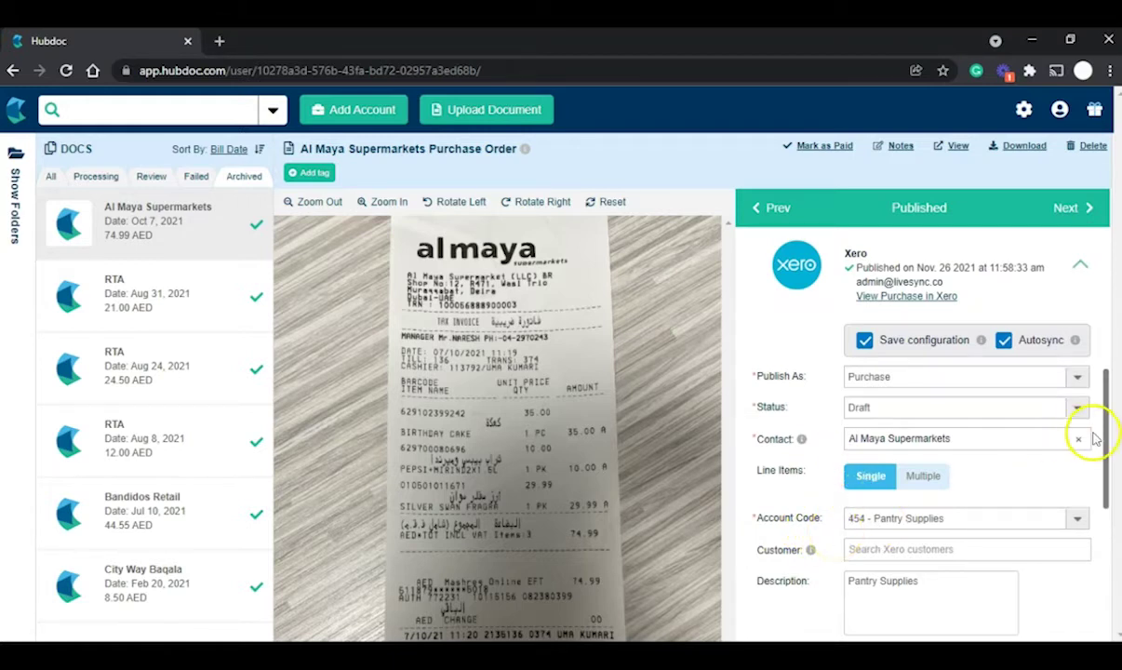
pyautogui.click(1074, 410)
pyautogui.click(924, 463)
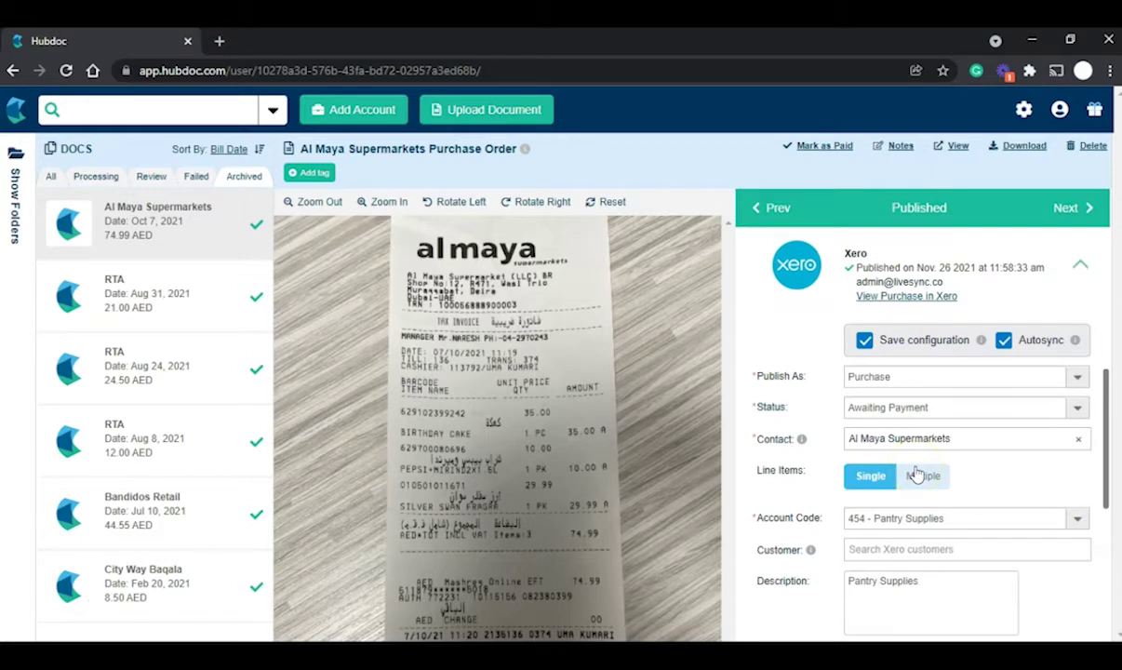
# - Examine the Al Maya Supermarkets supplier settings for duplicate detection, due date, autopay, email alerts and integrations, and close account management
pyautogui.click(1024, 110)
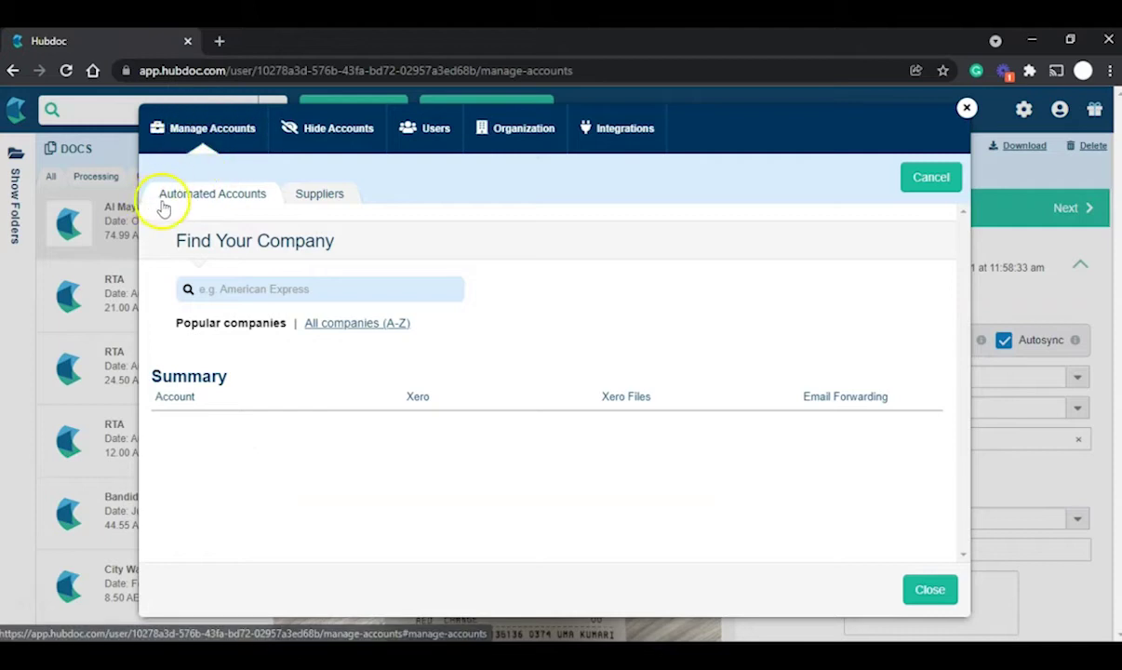
pyautogui.click(314, 195)
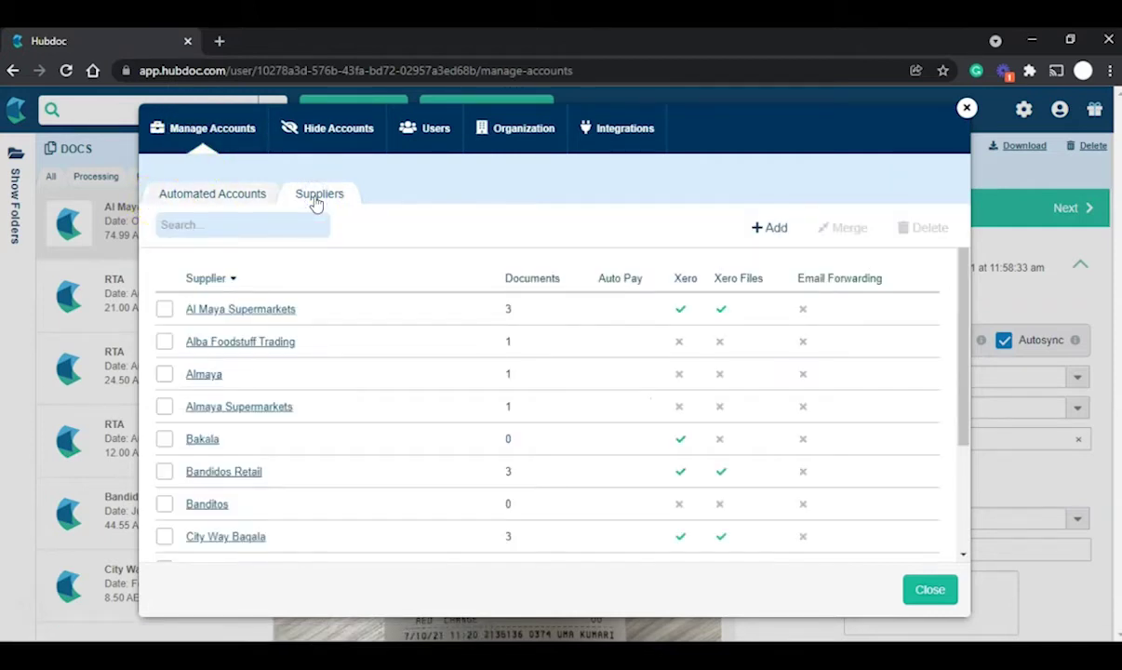
pyautogui.click(261, 312)
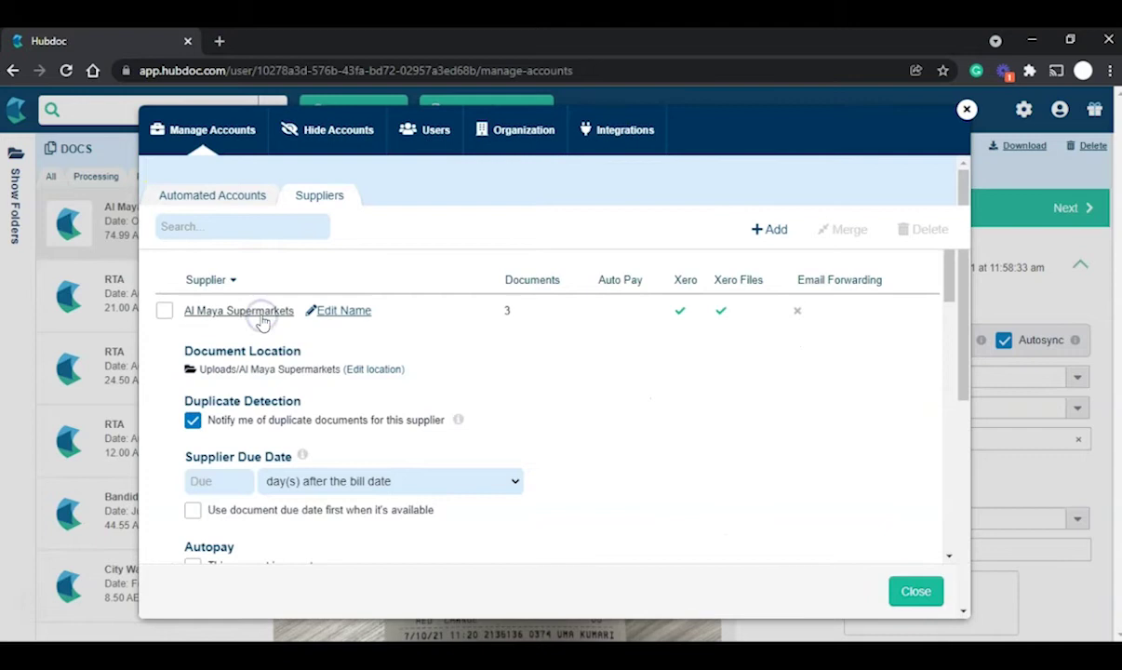
pyautogui.scroll(-2, 279, 367)
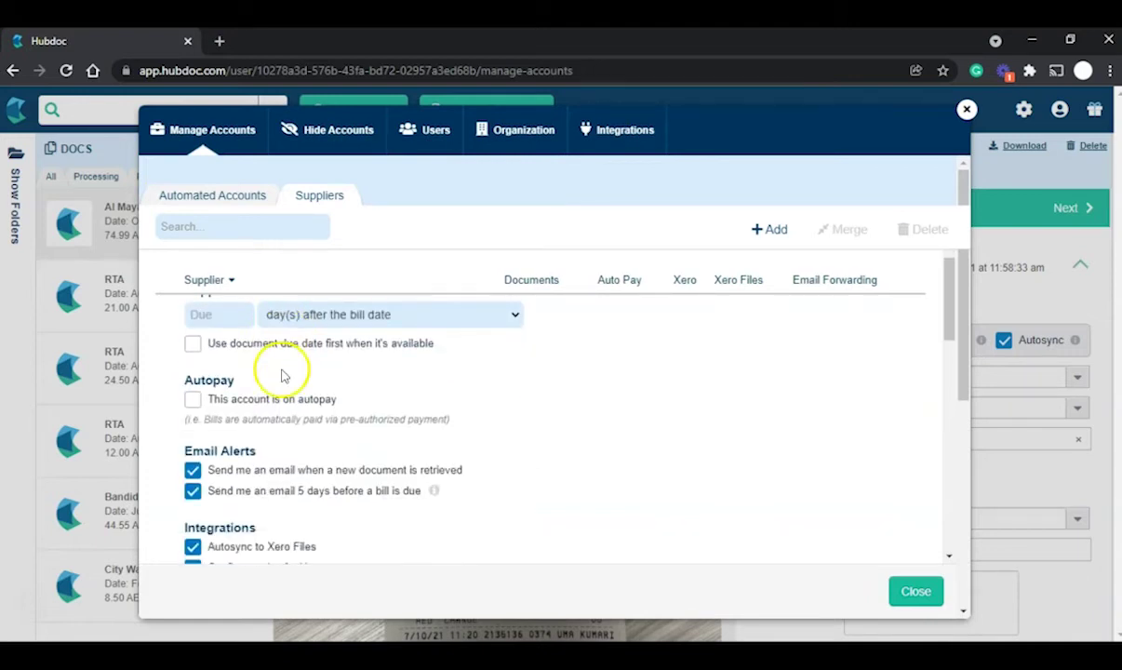
pyautogui.scroll(-2, 283, 370)
pyautogui.scroll(-1, 283, 382)
pyautogui.scroll(-3, 283, 390)
pyautogui.scroll(4, 284, 400)
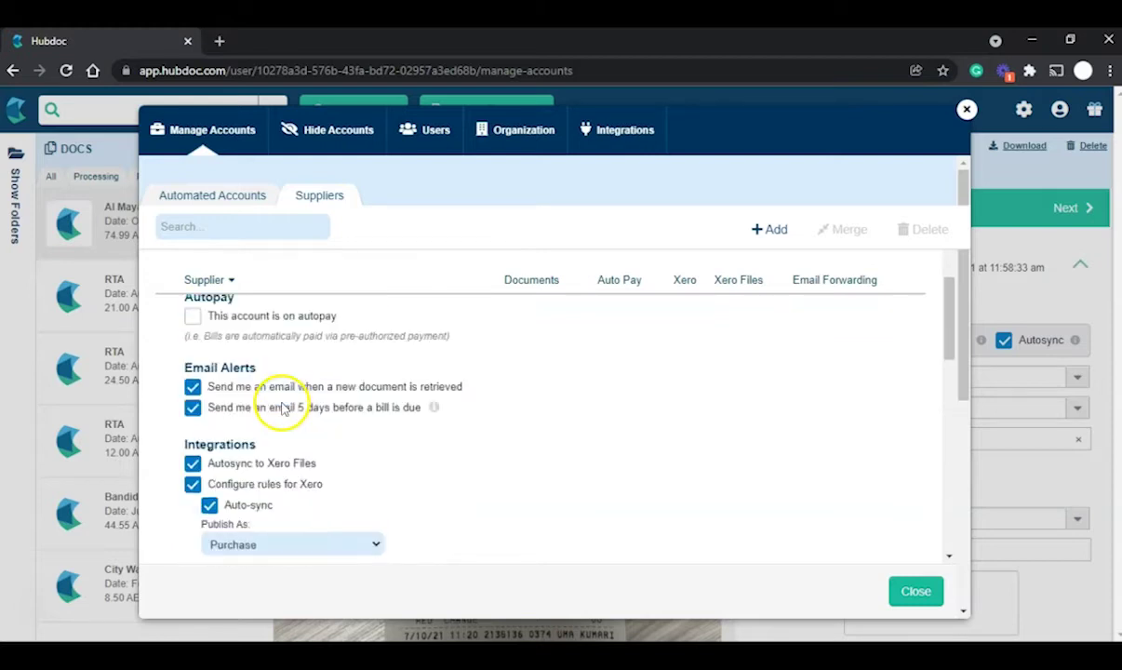
pyautogui.scroll(3, 283, 409)
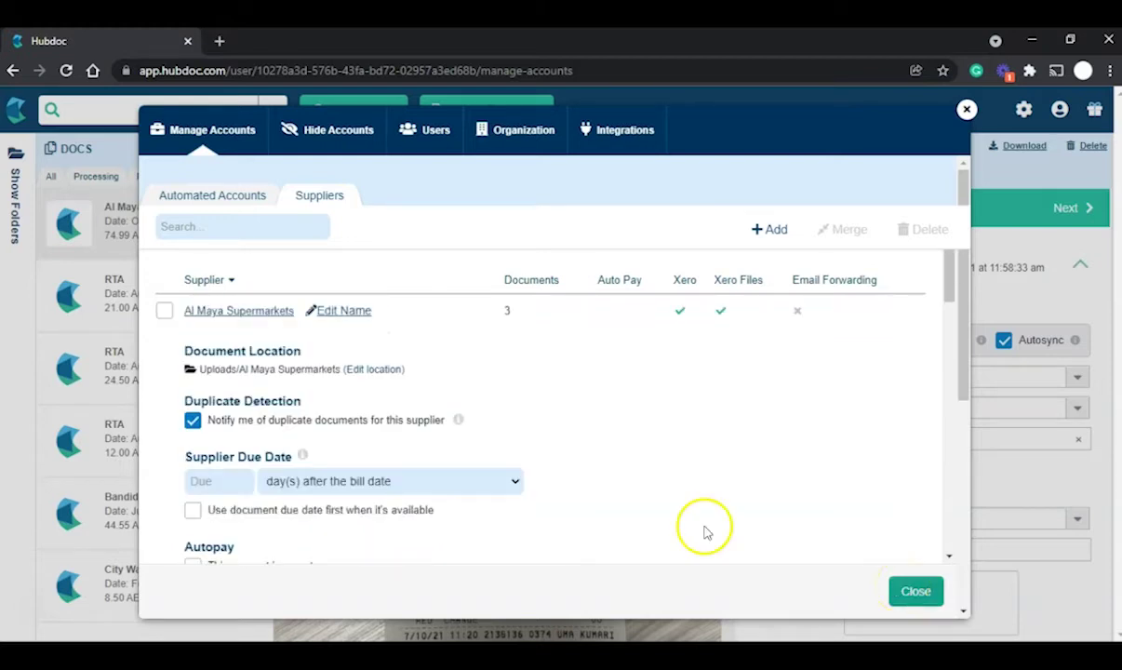
pyautogui.scroll(-3, 287, 495)
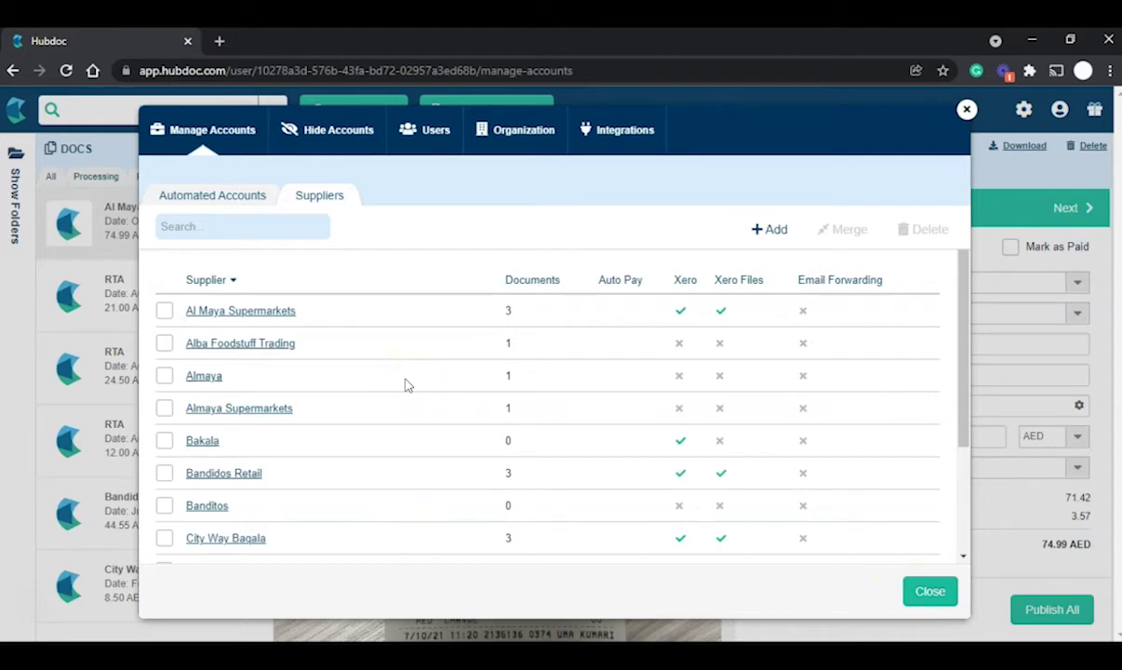
pyautogui.click(967, 110)
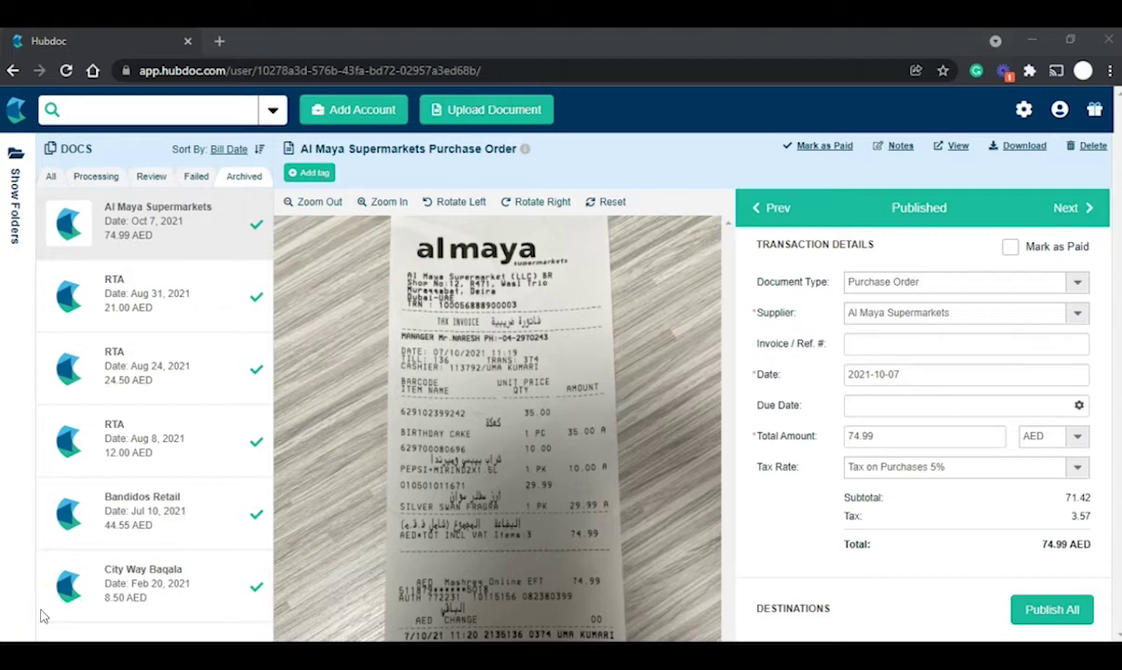
# - Open the published Al Maya Supermarkets purchase in Xero from the receipt's destinations and view the bill
pyautogui.scroll(-2, 784, 442)
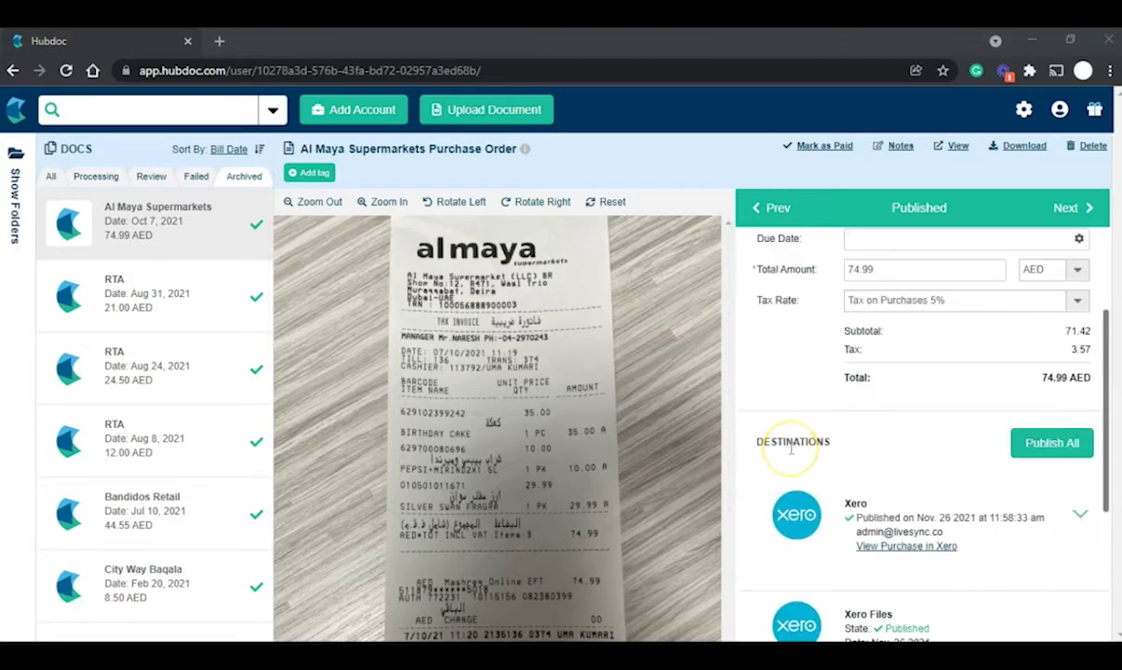
pyautogui.click(883, 547)
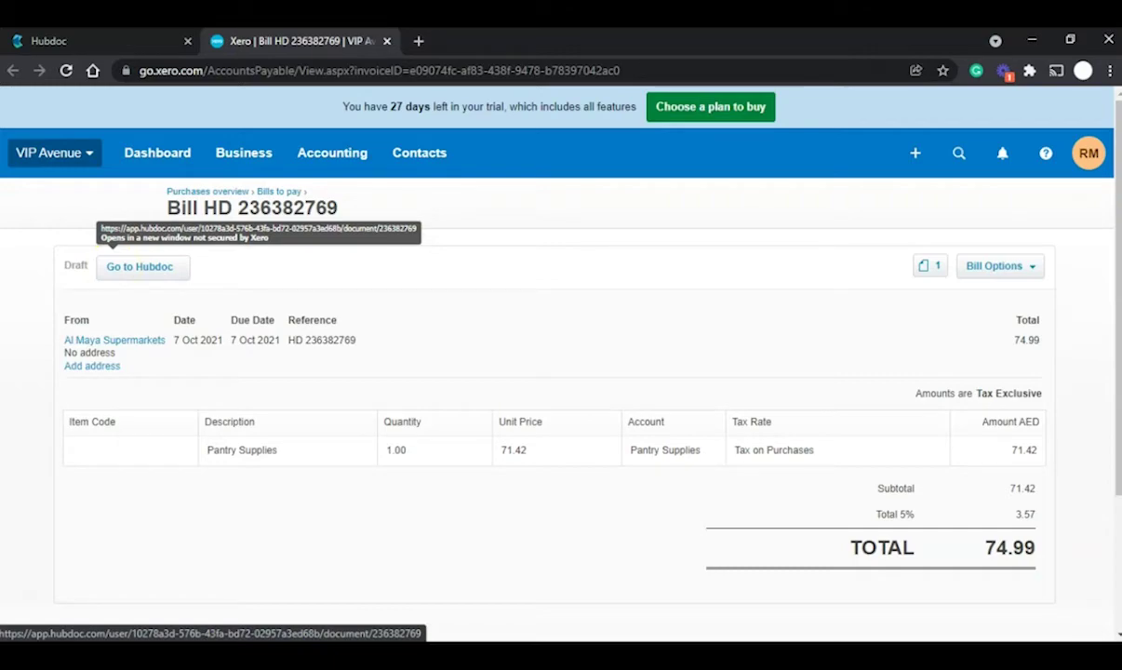
pyautogui.click(75, 605)
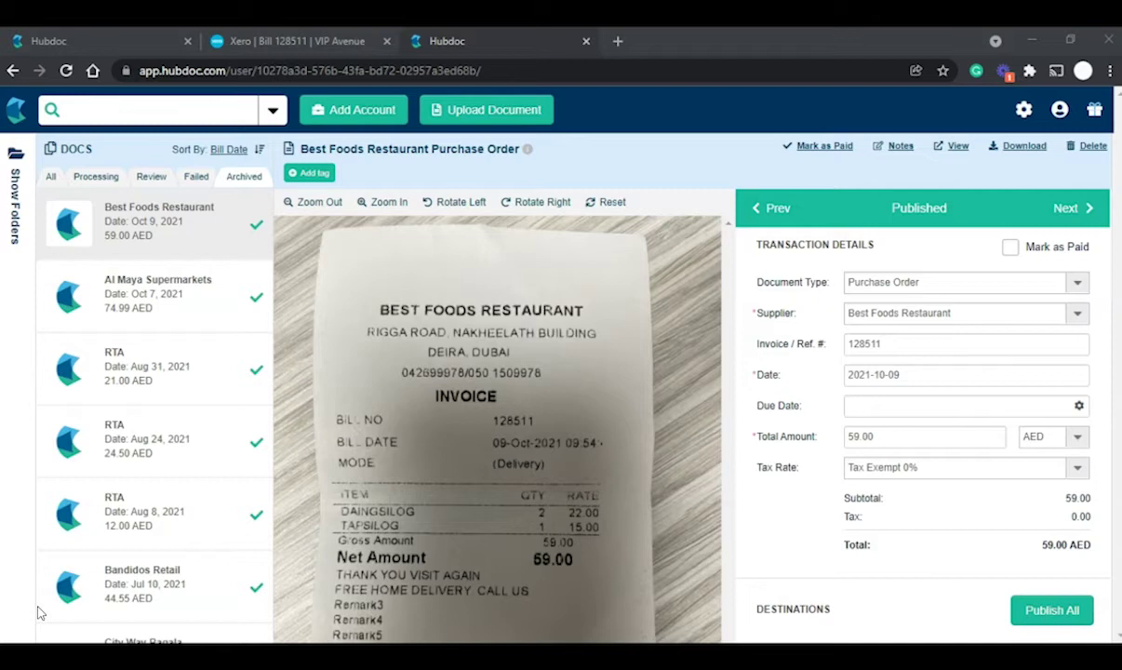
# - Split the Best Foods Restaurant receipt into Daingsilog (2 at 22.00) and Tapsilog (1 at 15.00), both 457 - Employee Meal, Tax Exempt 0%, Tax Inclusive
pyautogui.click(38, 608)
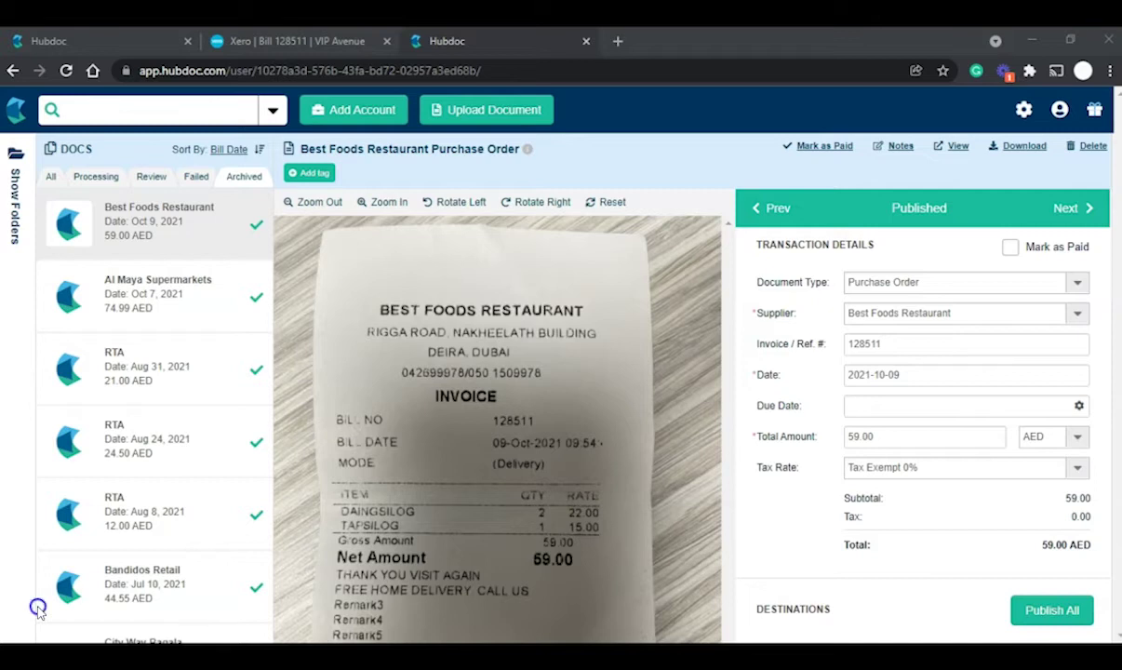
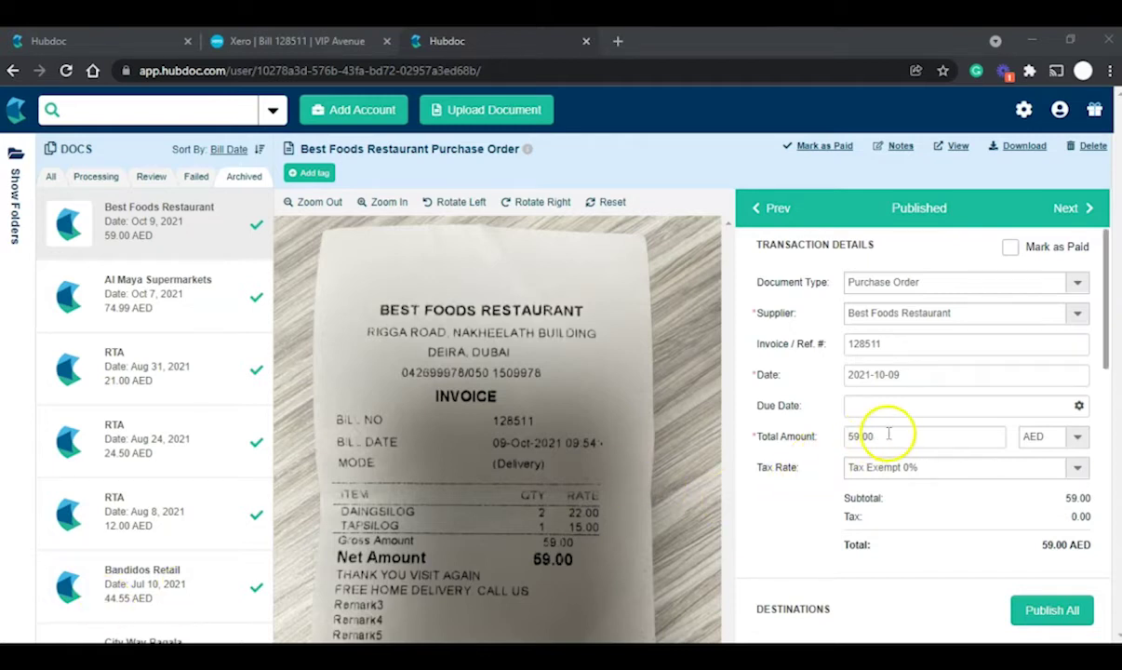
pyautogui.scroll(-5, 977, 423)
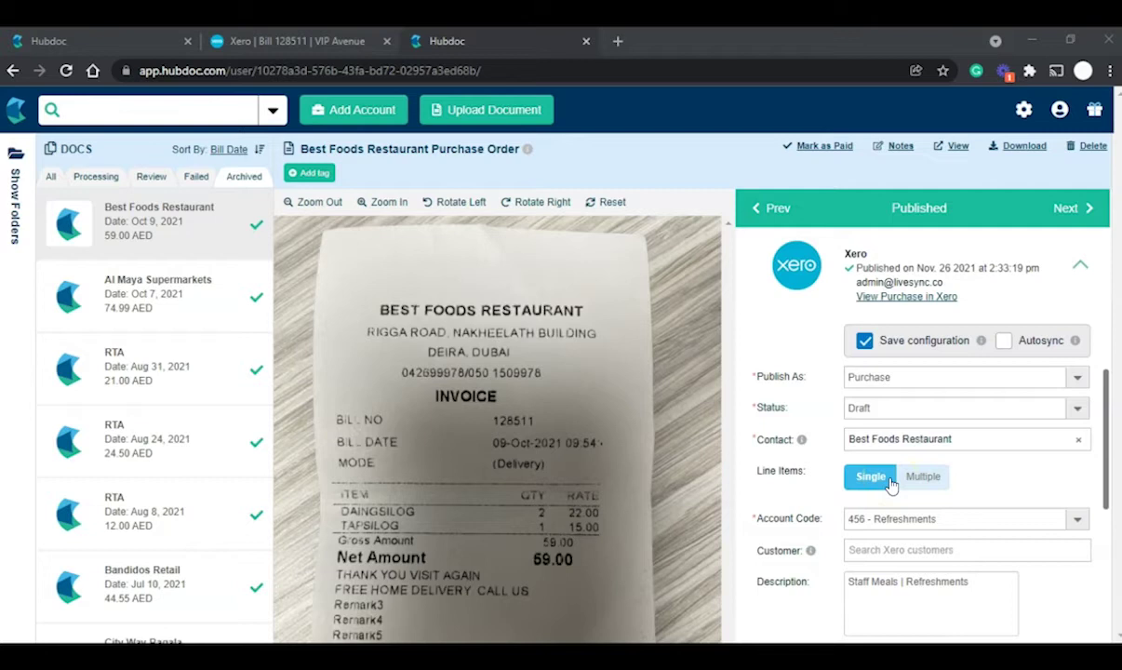
pyautogui.click(925, 483)
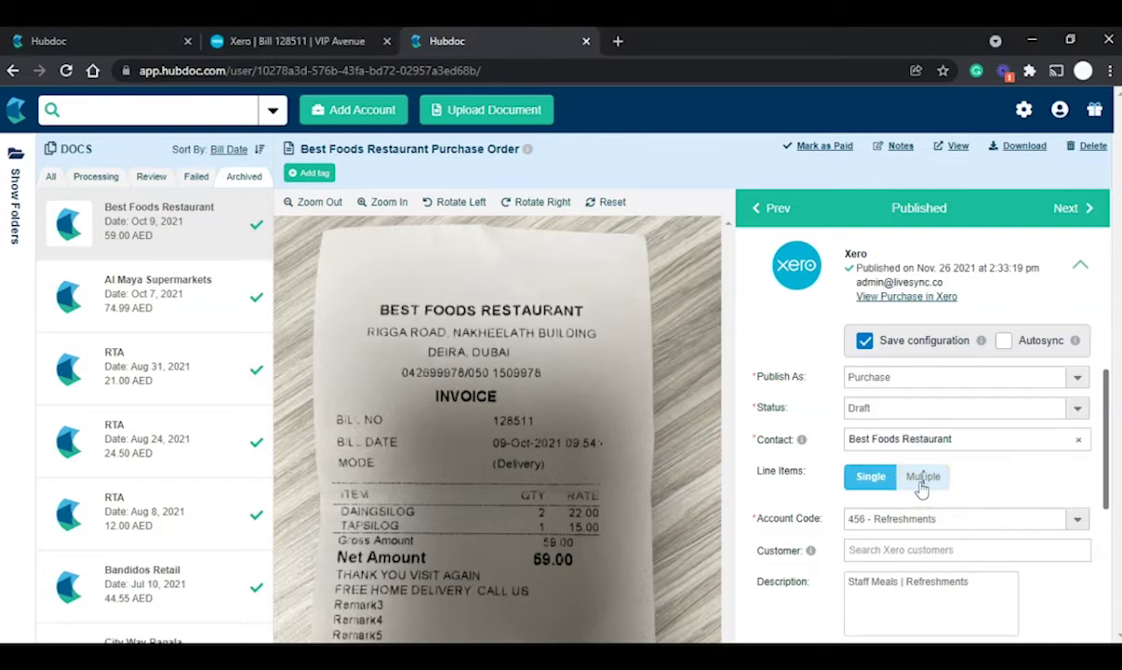
pyautogui.click(922, 484)
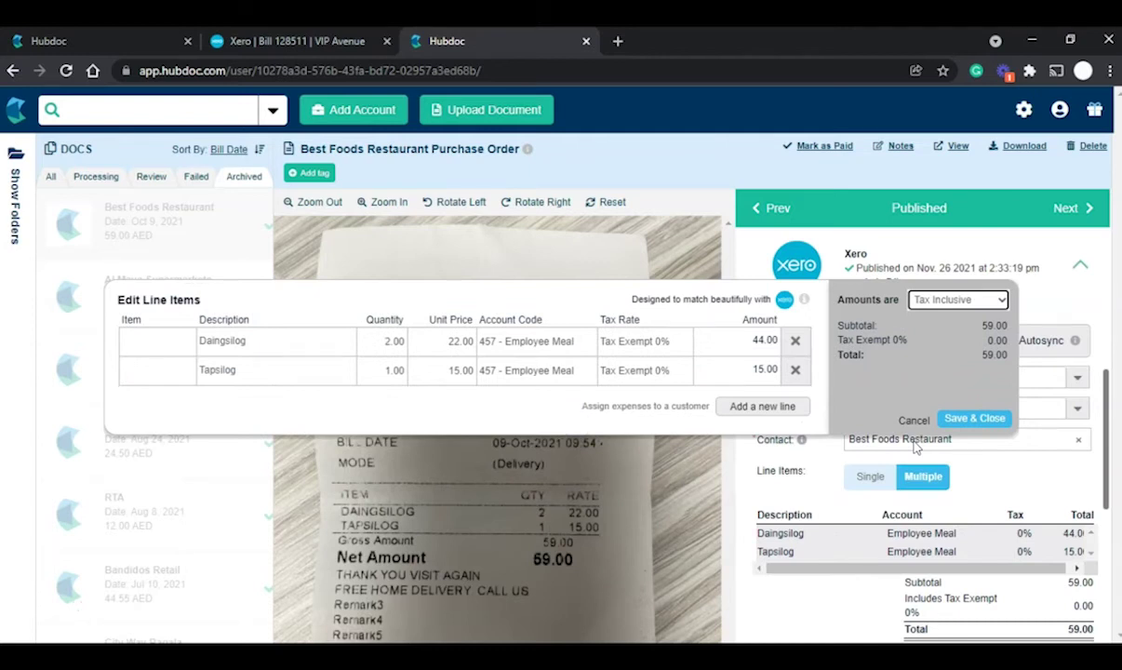
pyautogui.click(963, 426)
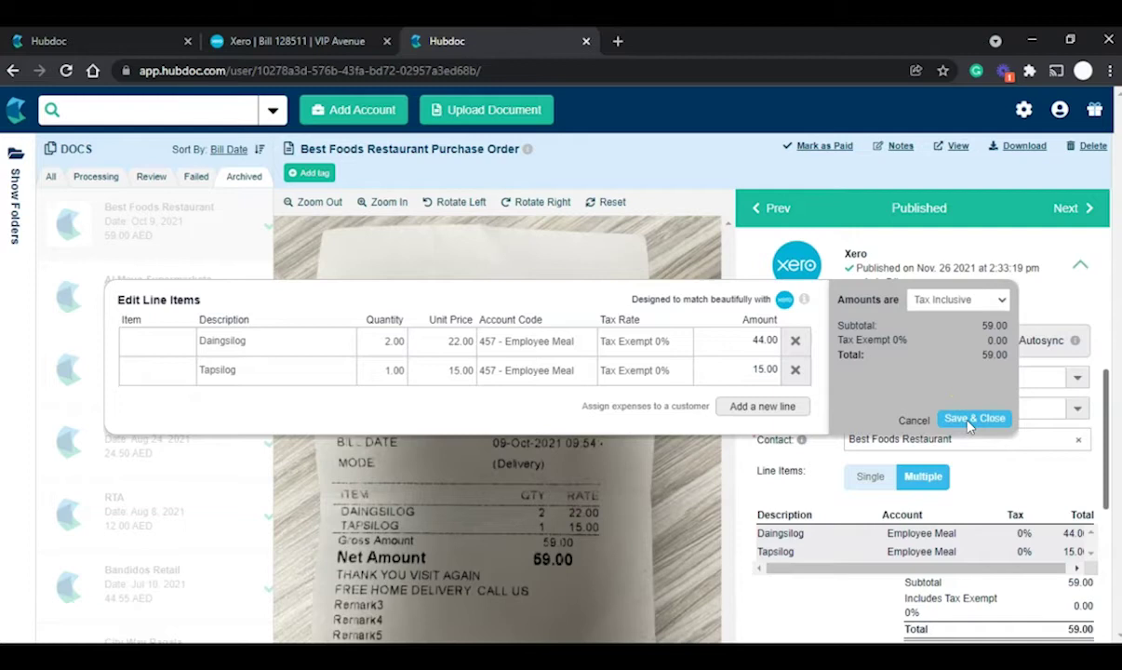
# - Re-publish the Best Foods Restaurant receipt to Xero with its multiple line items, and check the updated bill in Xero
pyautogui.scroll(-3, 967, 437)
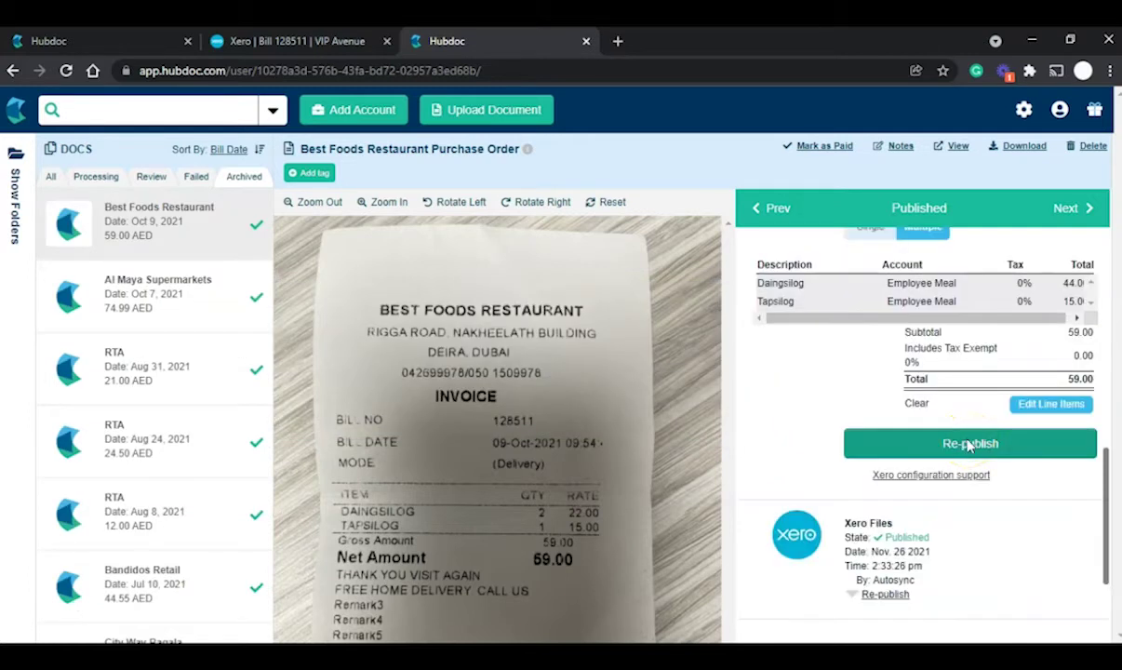
pyautogui.click(969, 444)
pyautogui.scroll(-2, 967, 465)
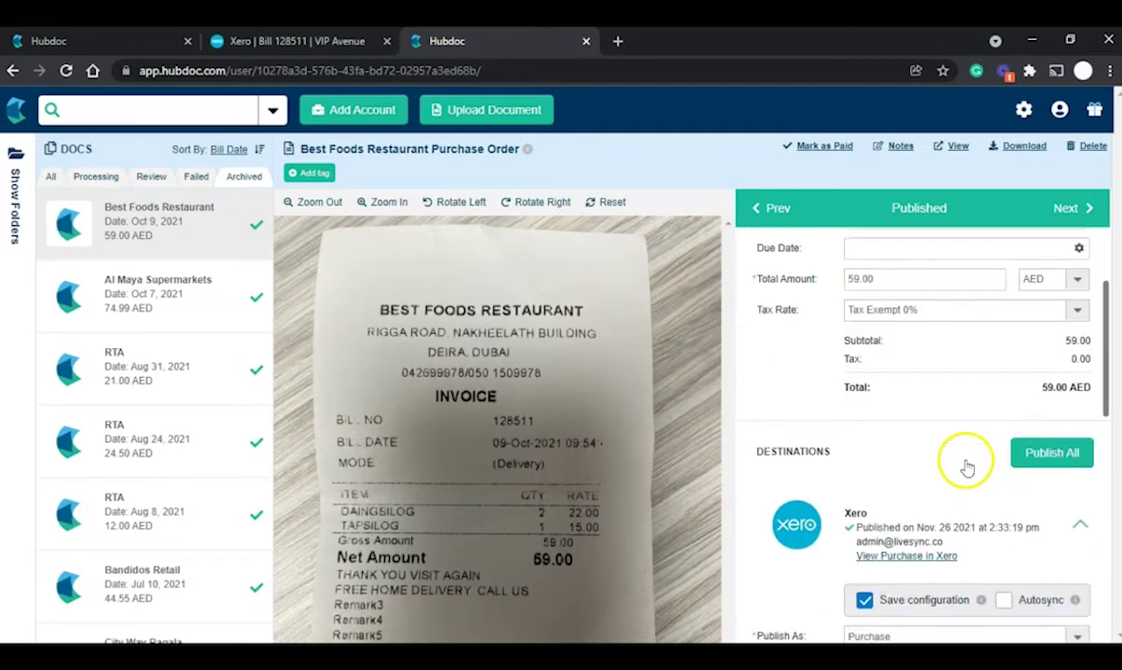
pyautogui.scroll(-5, 967, 467)
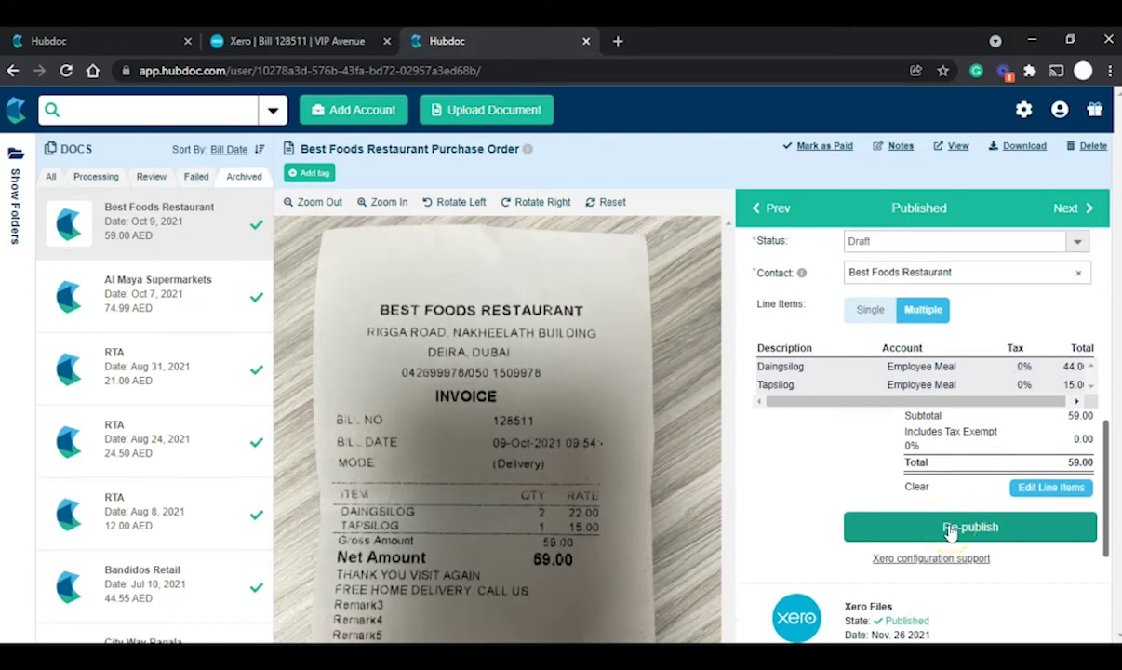
pyautogui.click(949, 530)
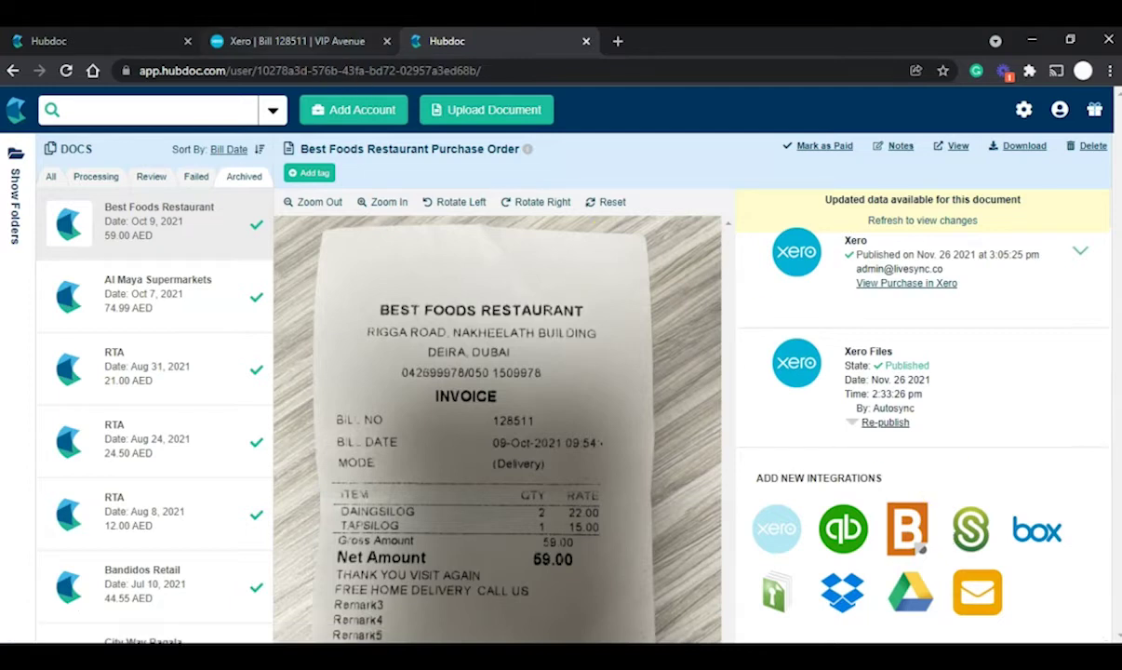
pyautogui.click(289, 41)
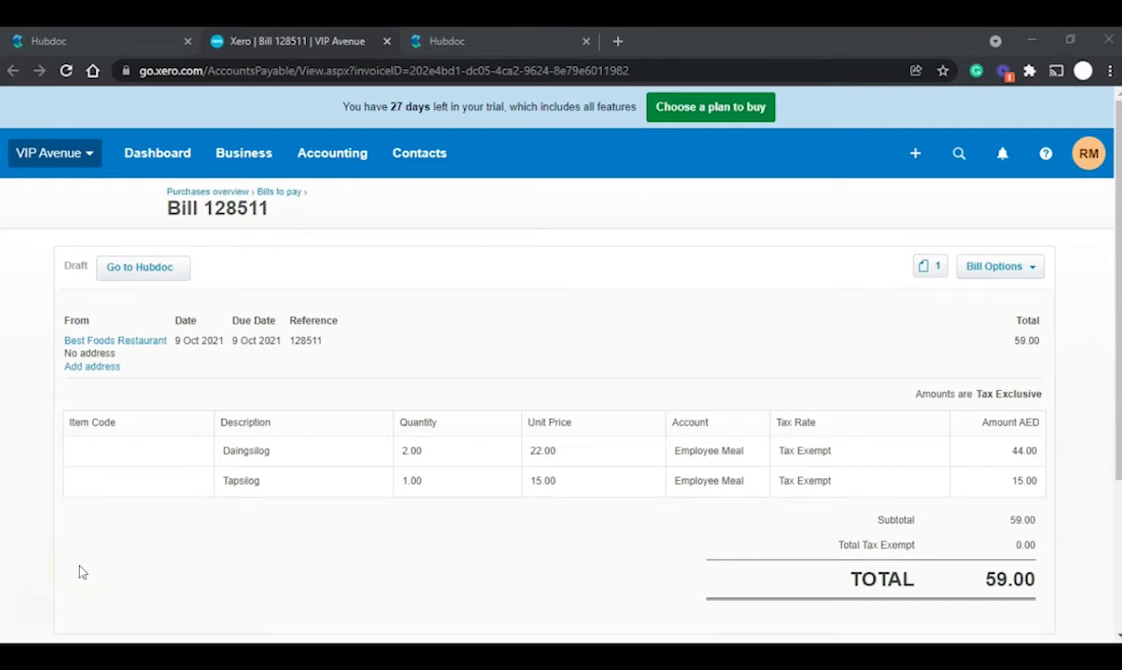
# - Return to Hubdoc and copy the organization's document upload e-mail address from the organization settings
pyautogui.hotkey('ctrl', 'Tab')
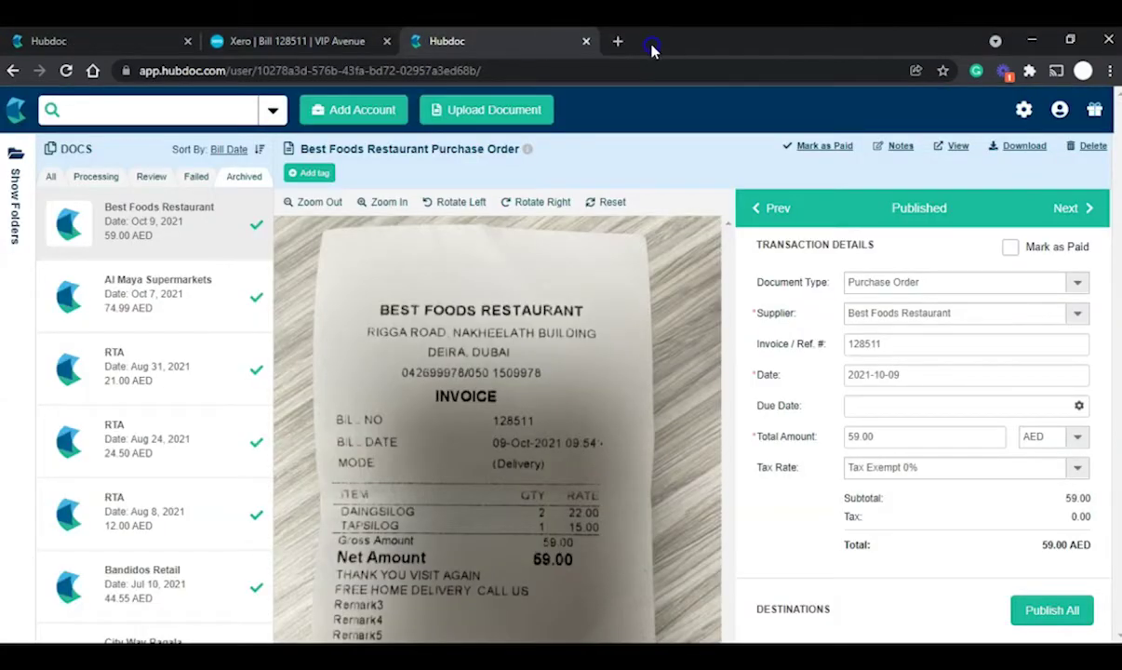
pyautogui.click(1024, 111)
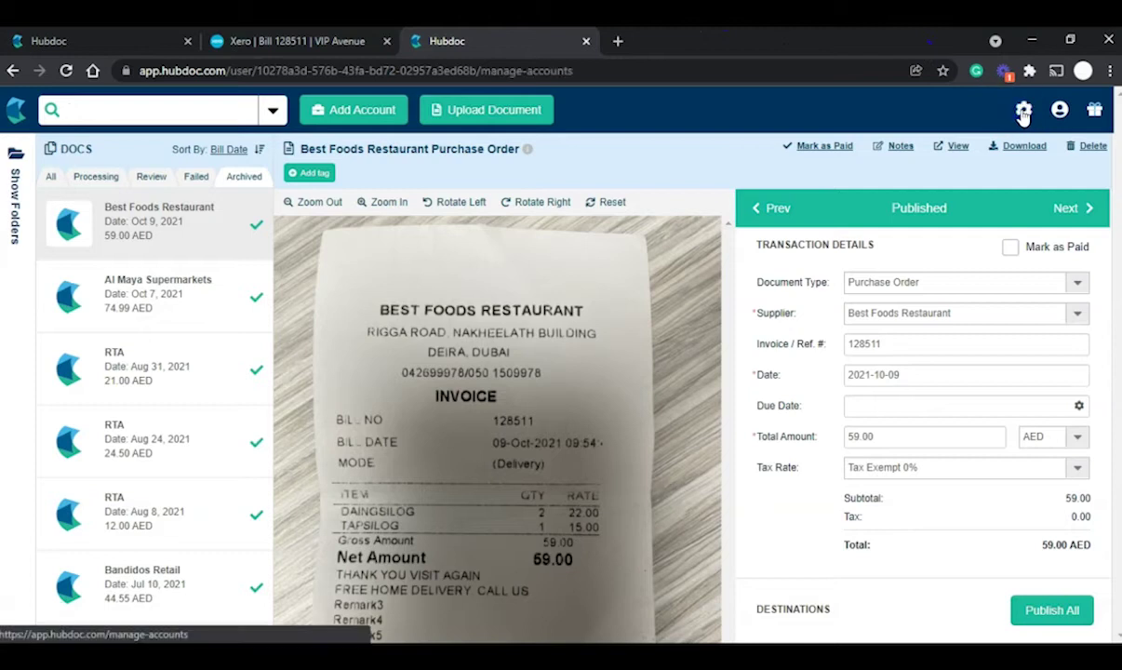
pyautogui.click(517, 130)
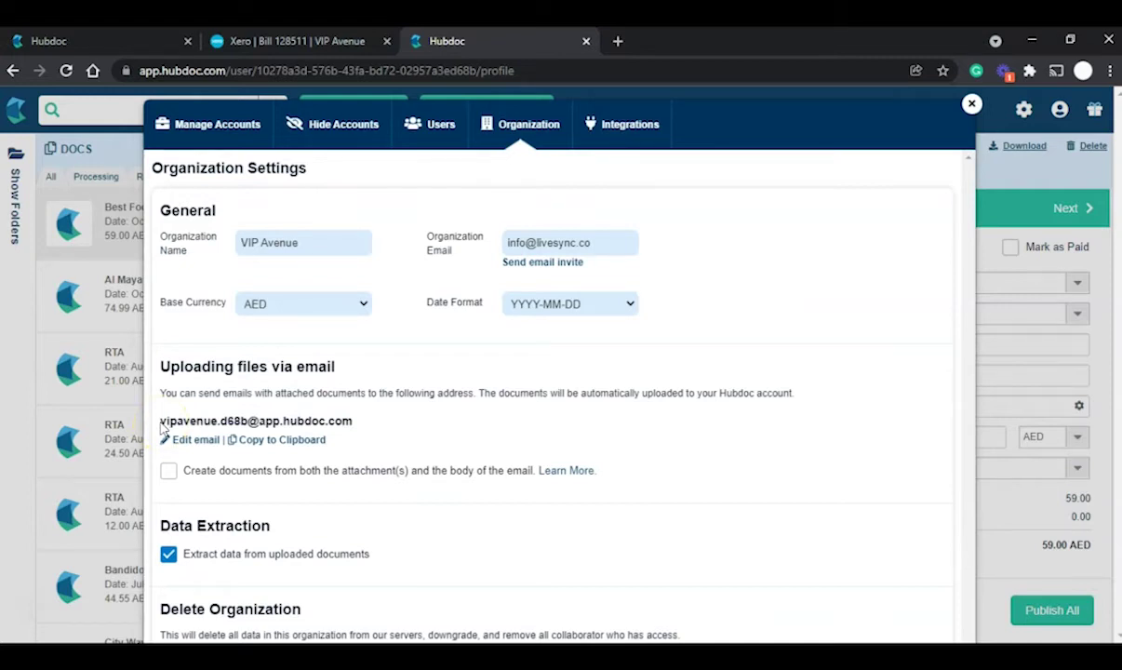
pyautogui.click(267, 441)
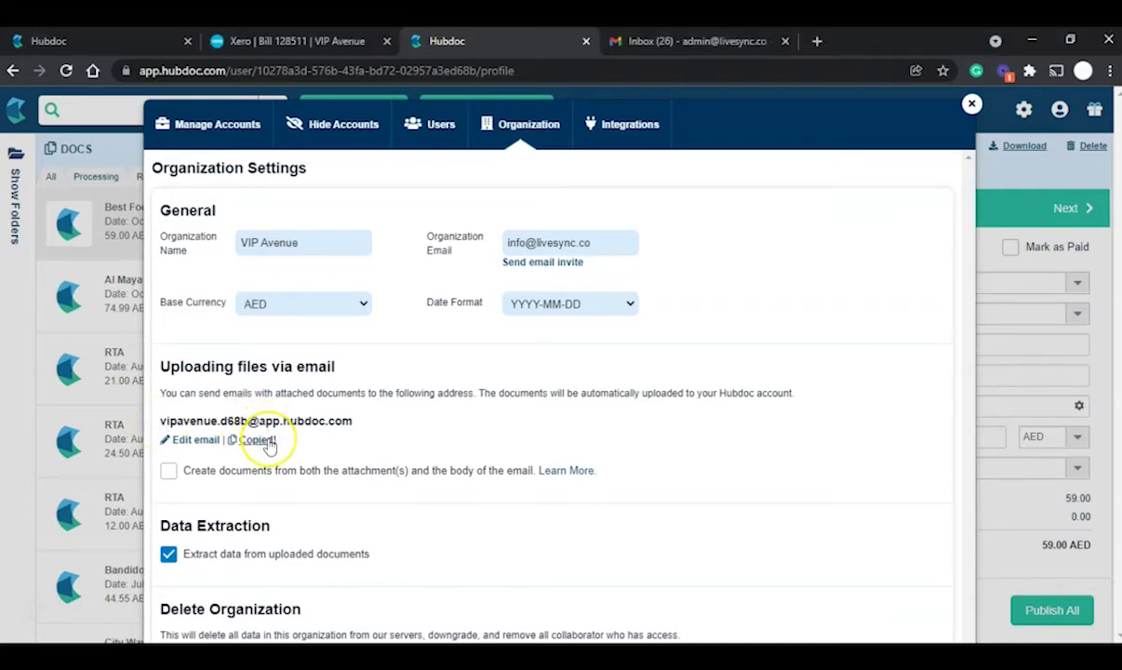
# - Switch to Gmail and address the new message to the copied Hubdoc upload address with the subject "Hubdoc - VIP Avenue"
pyautogui.hotkey('ctrl', 'Tab')
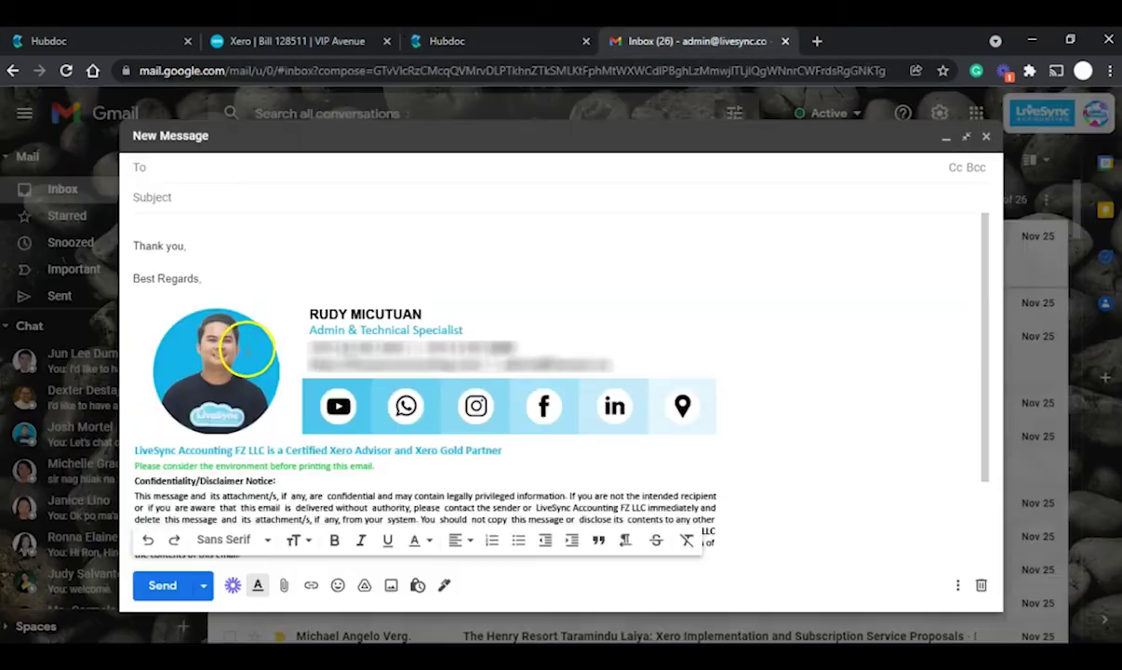
pyautogui.click(228, 169)
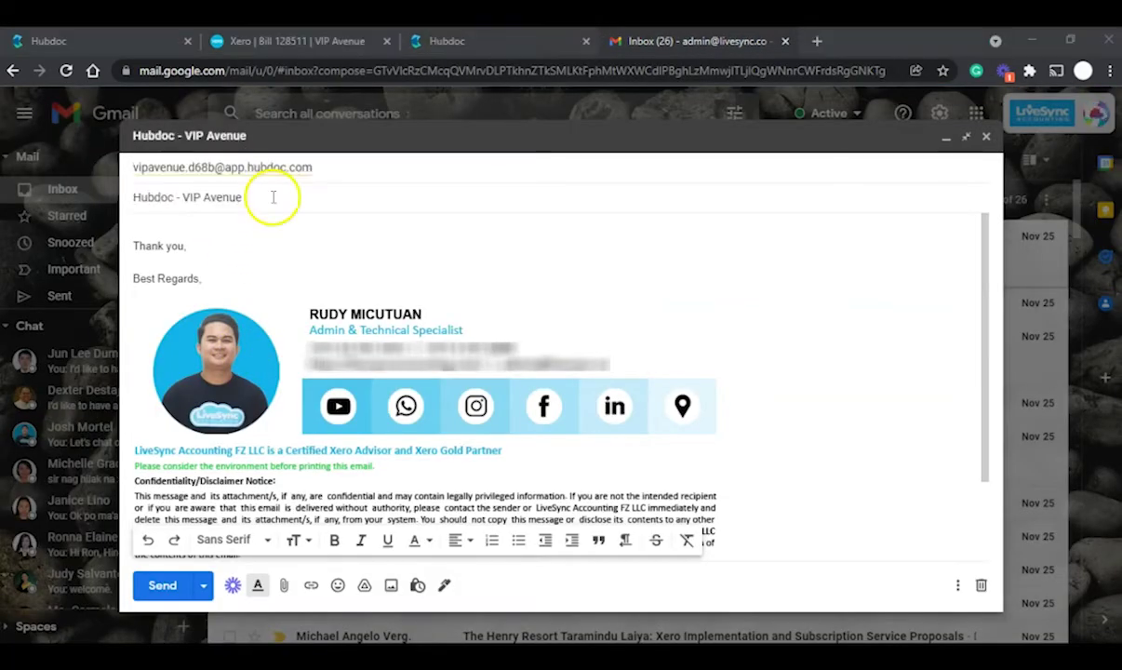
pyautogui.click(273, 197)
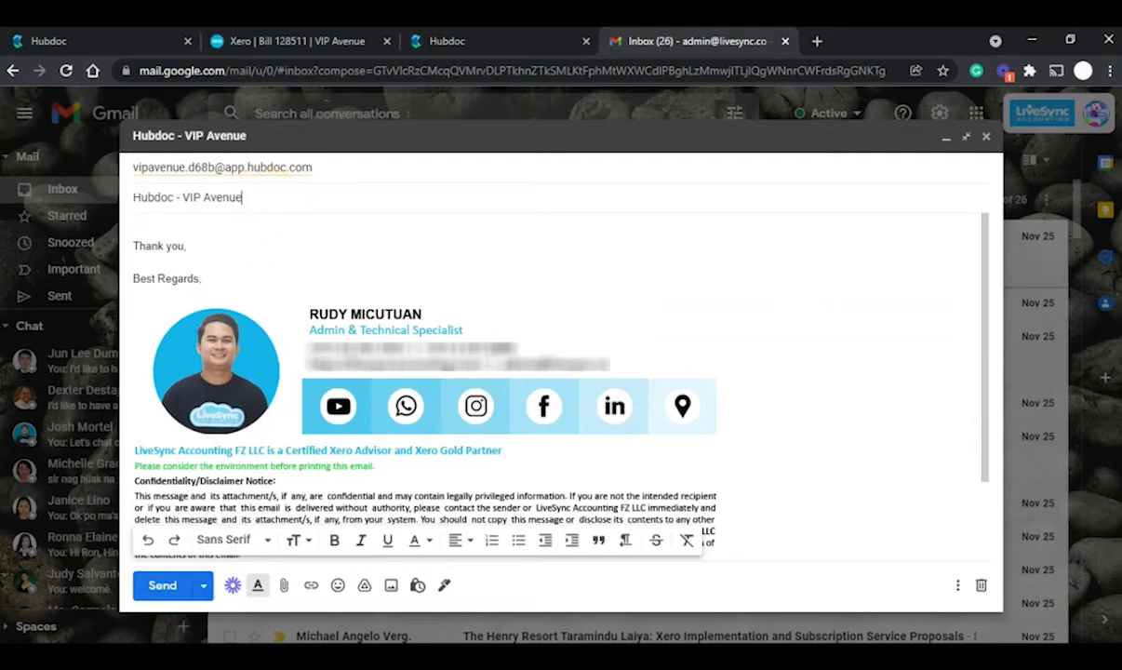
# - Attach the receipt and bill image and PDF files to the message, wait until they are all uploaded, and send it
pyautogui.hotkey('alt', 'Tab')
pyautogui.moveTo(545, 410); pyautogui.dragTo(896, 331)
pyautogui.scroll(5, 809, 387)
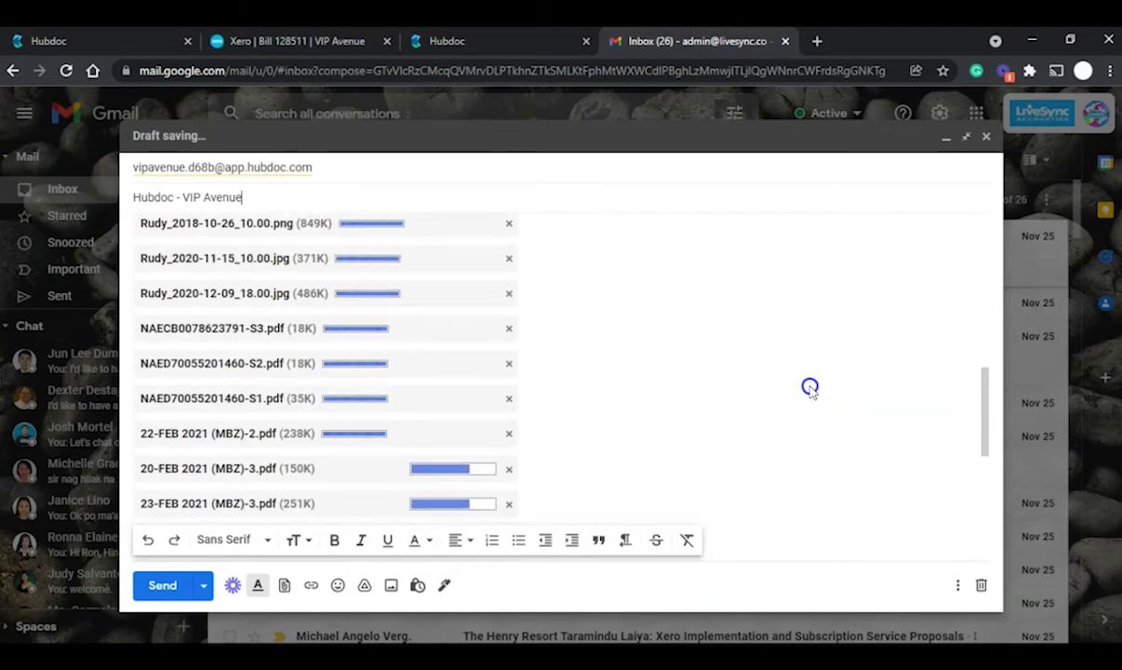
pyautogui.scroll(-2, 810, 387)
pyautogui.scroll(-2, 810, 387)
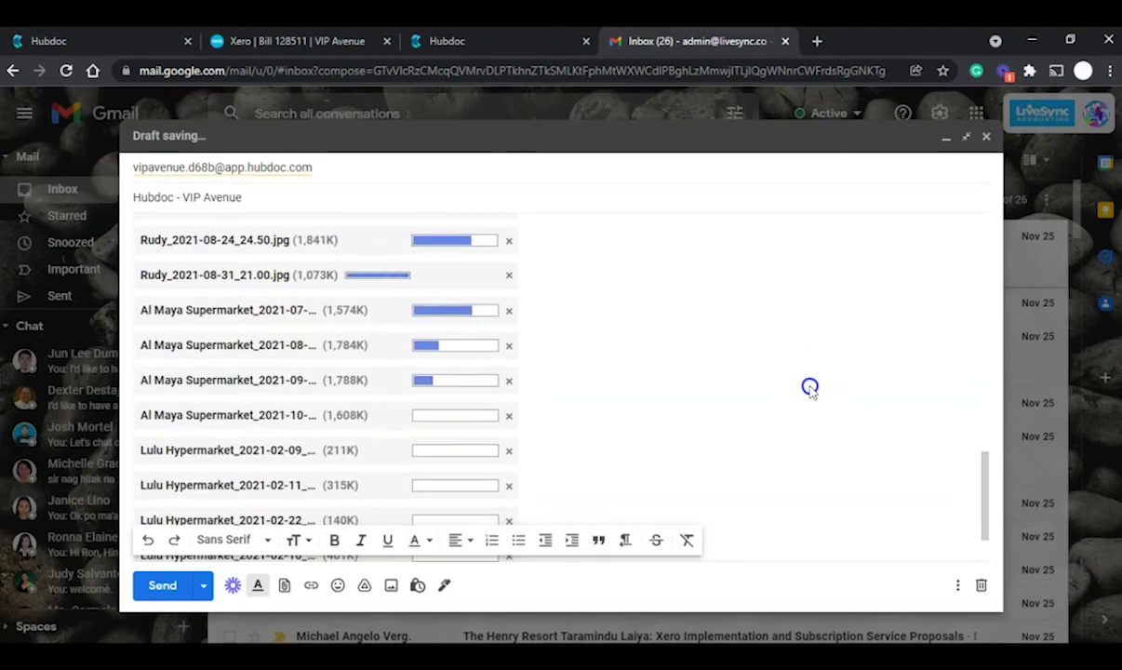
pyautogui.scroll(-1, 810, 387)
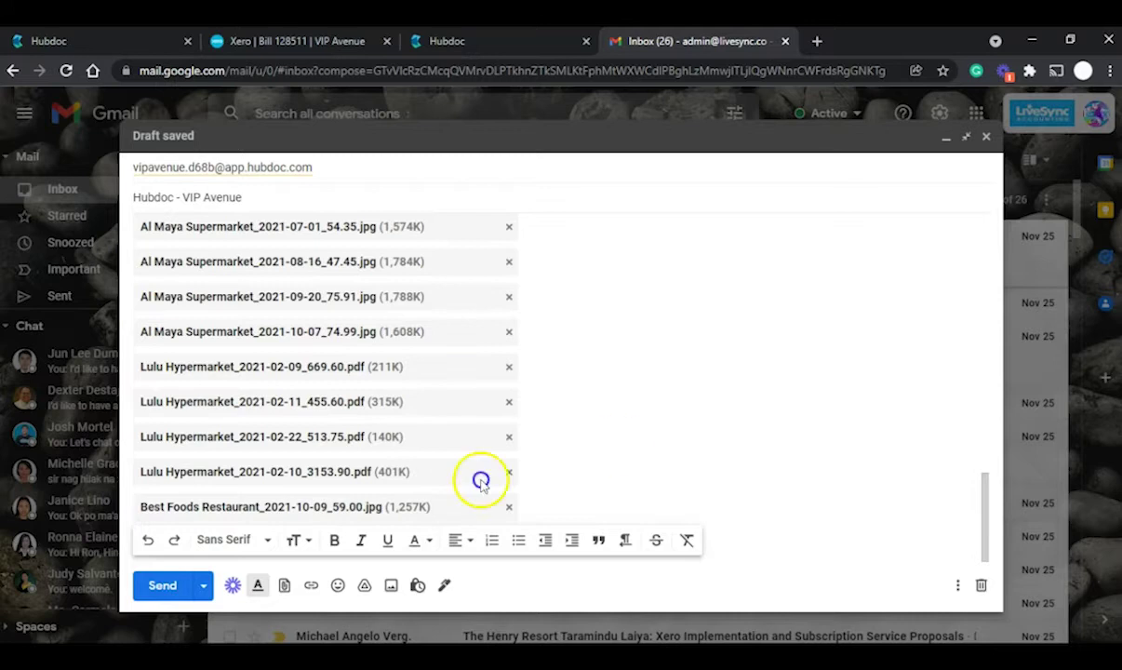
pyautogui.click(162, 586)
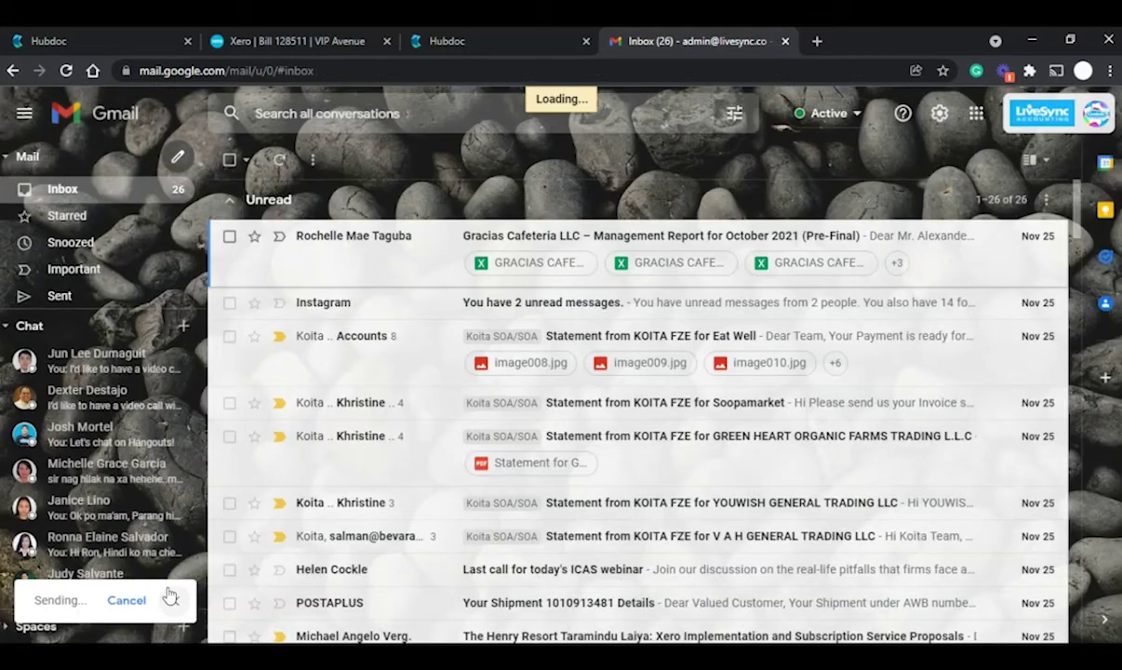
# - Switch back to Hubdoc, leave the organization settings, and list all documents sorted by upload date
pyautogui.click(446, 41)
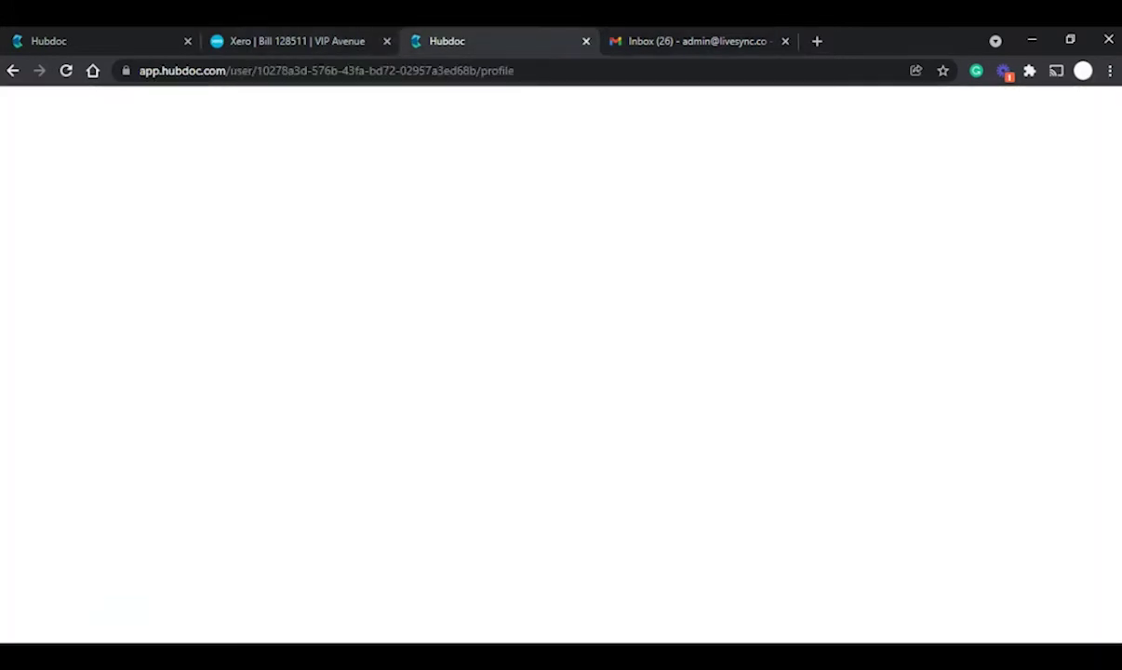
pyautogui.click(14, 163)
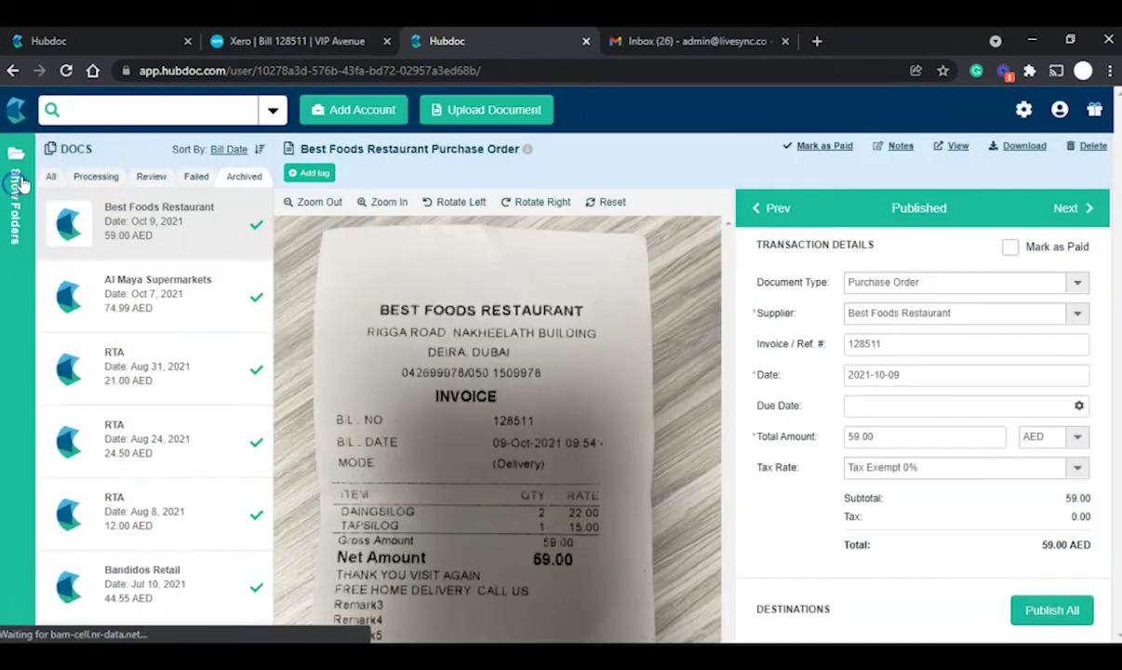
pyautogui.click(53, 178)
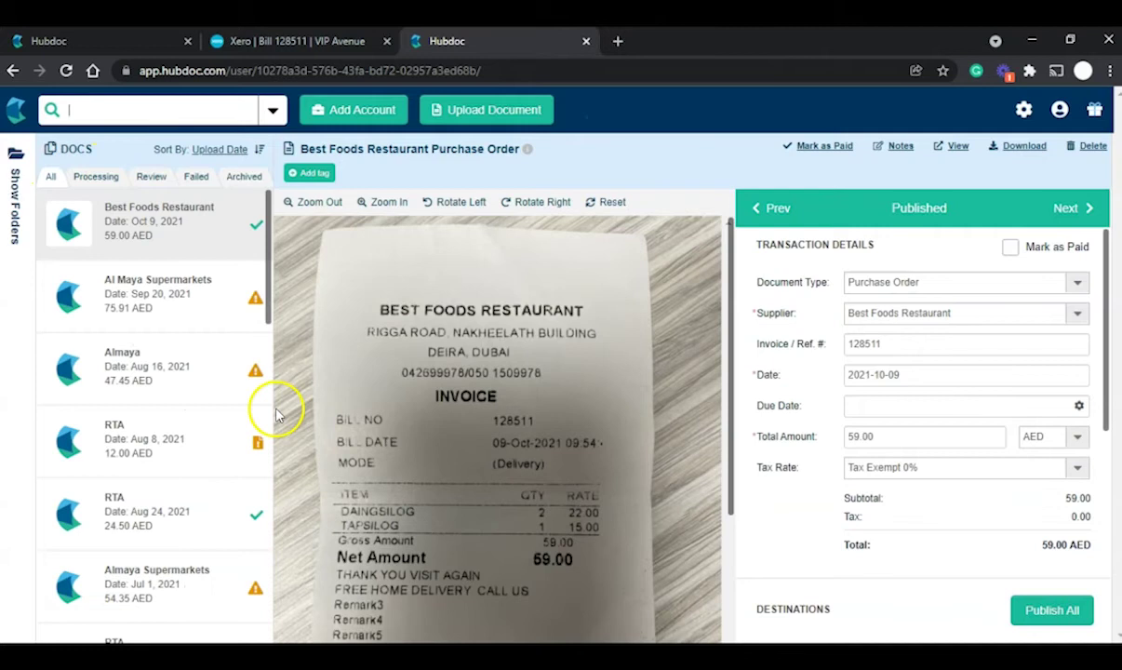
pyautogui.click(53, 178)
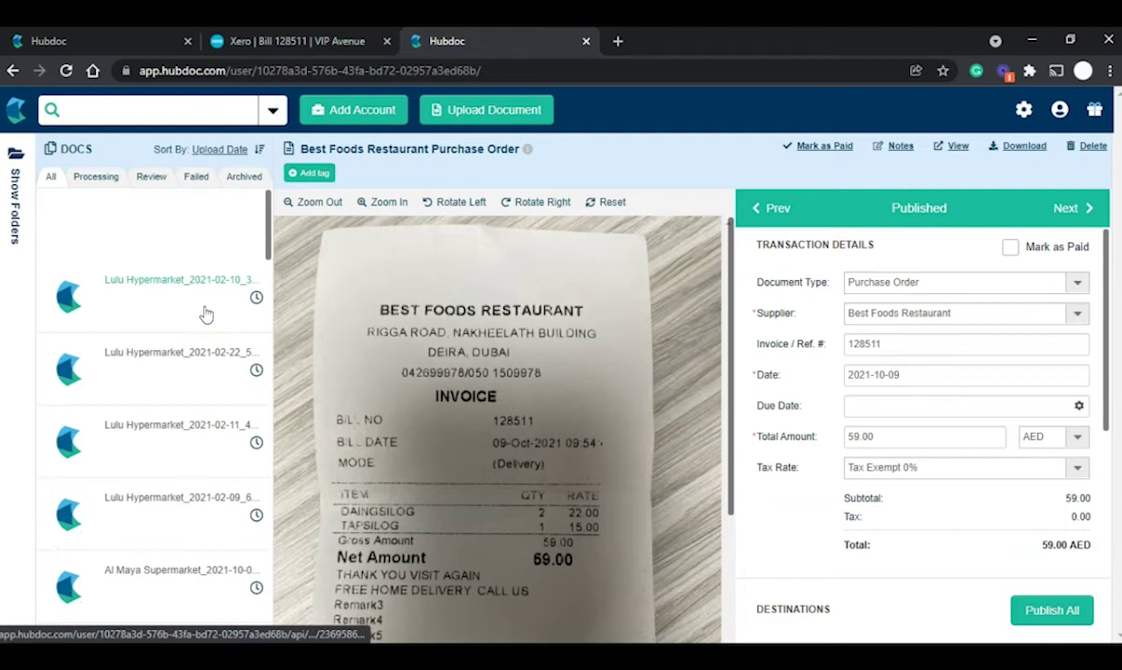
# - Review the processing status of the e-mailed documents in the full list, and open the RTA receipt dated Oct 31, 2021
pyautogui.click(238, 327)
pyautogui.scroll(-10, 238, 337)
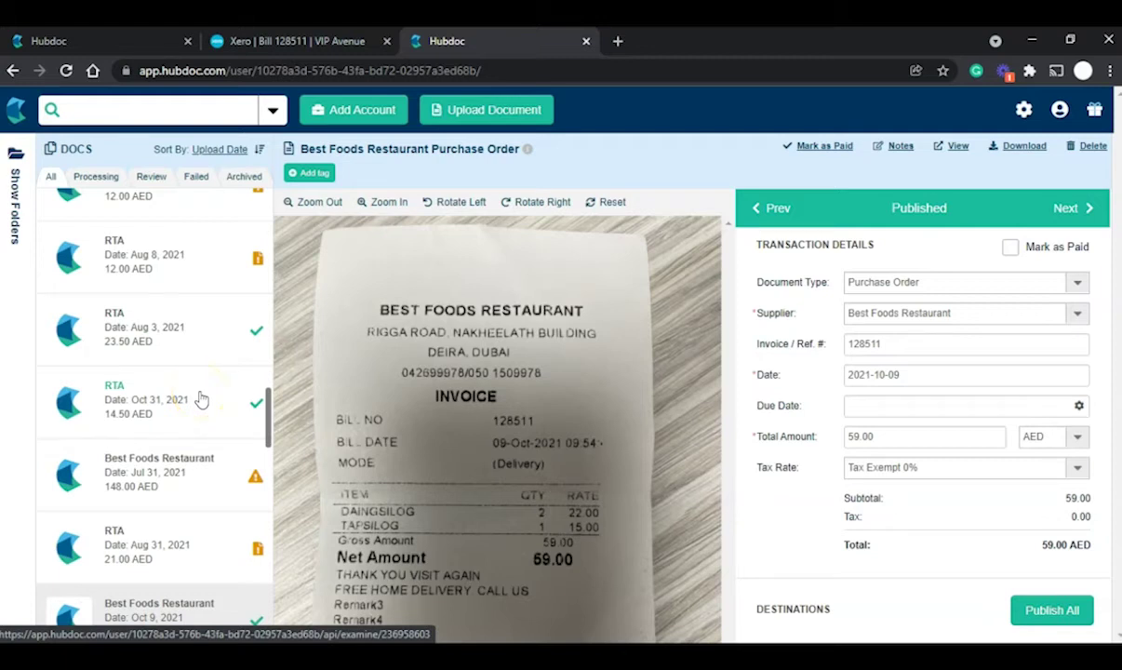
pyautogui.scroll(3, 201, 399)
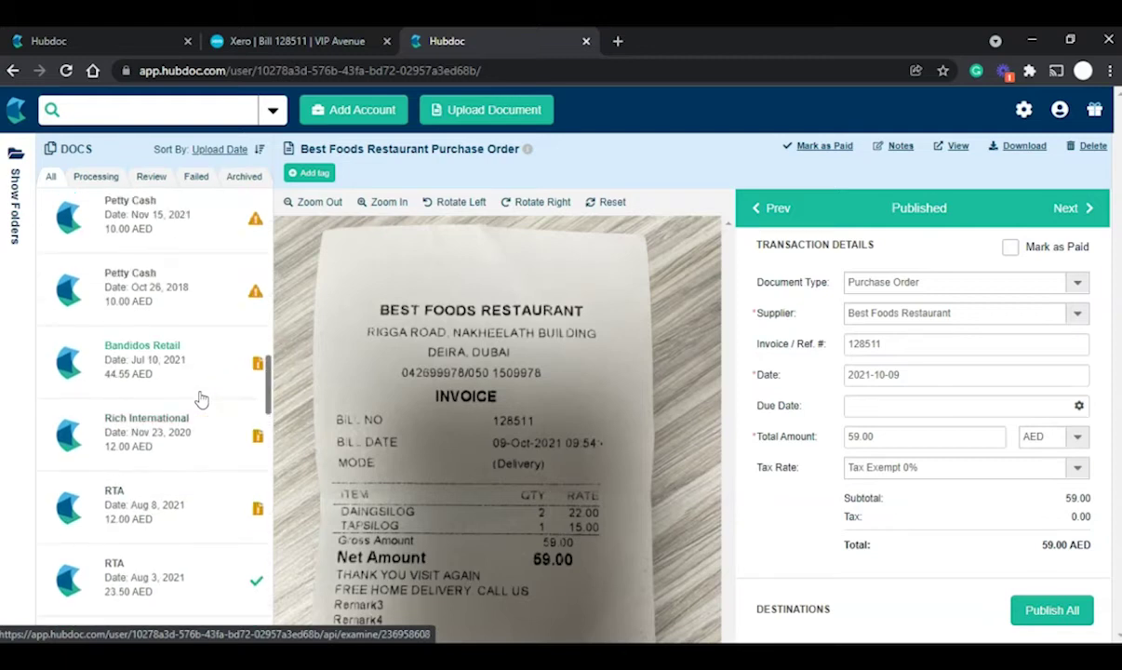
pyautogui.scroll(1, 201, 399)
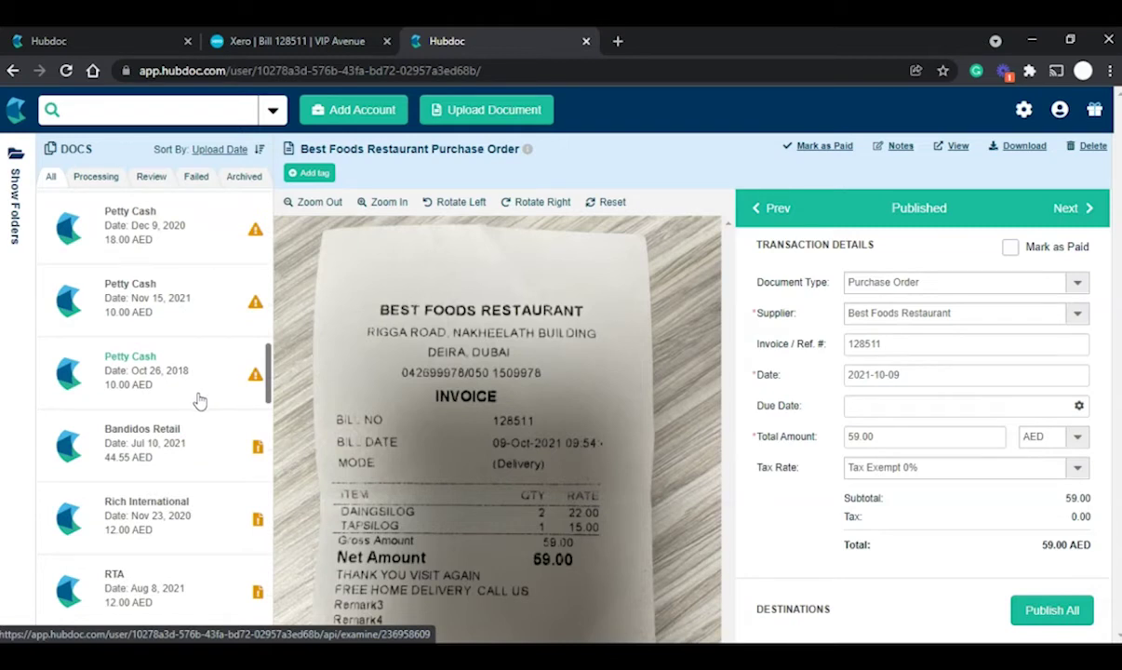
pyautogui.scroll(10, 199, 401)
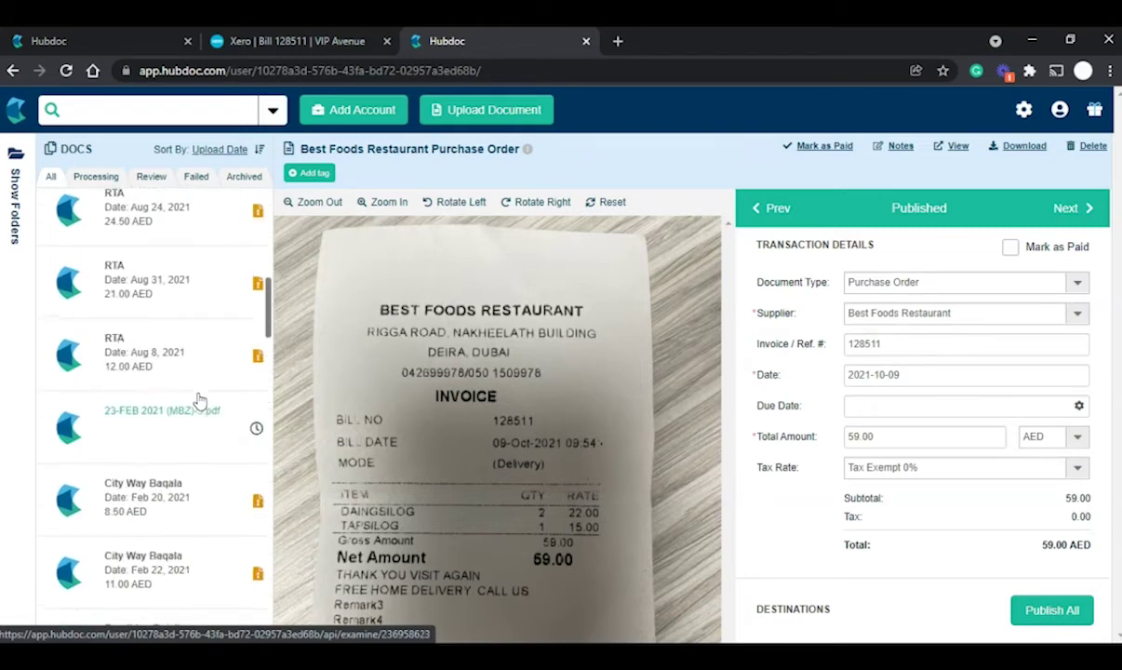
pyautogui.scroll(5, 199, 400)
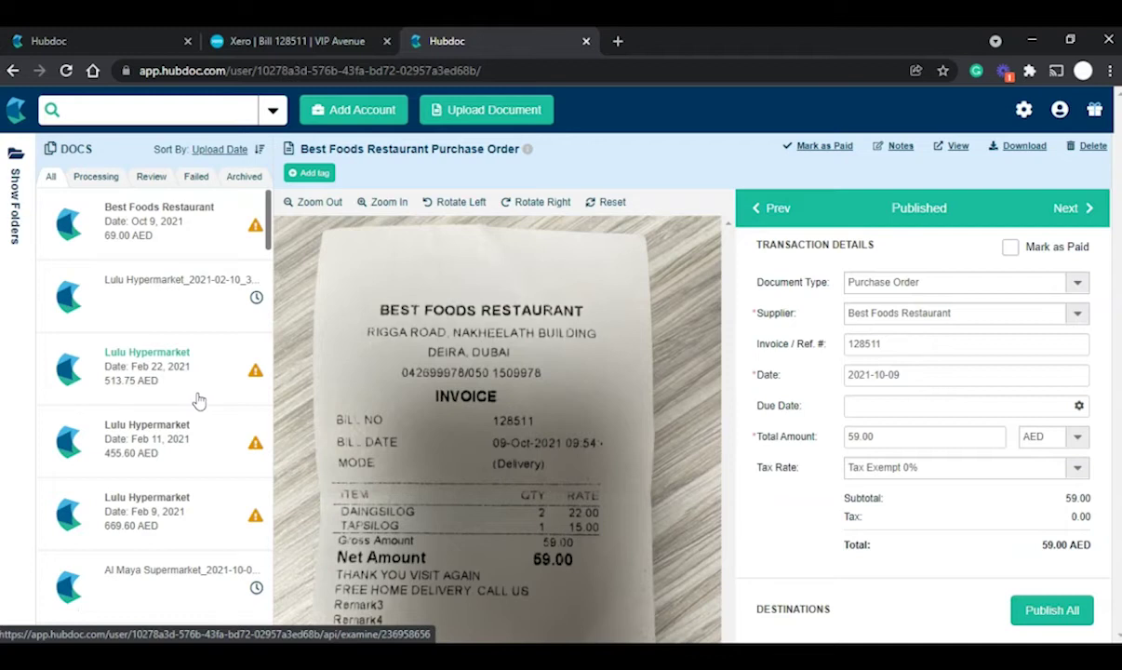
pyautogui.scroll(-10, 199, 400)
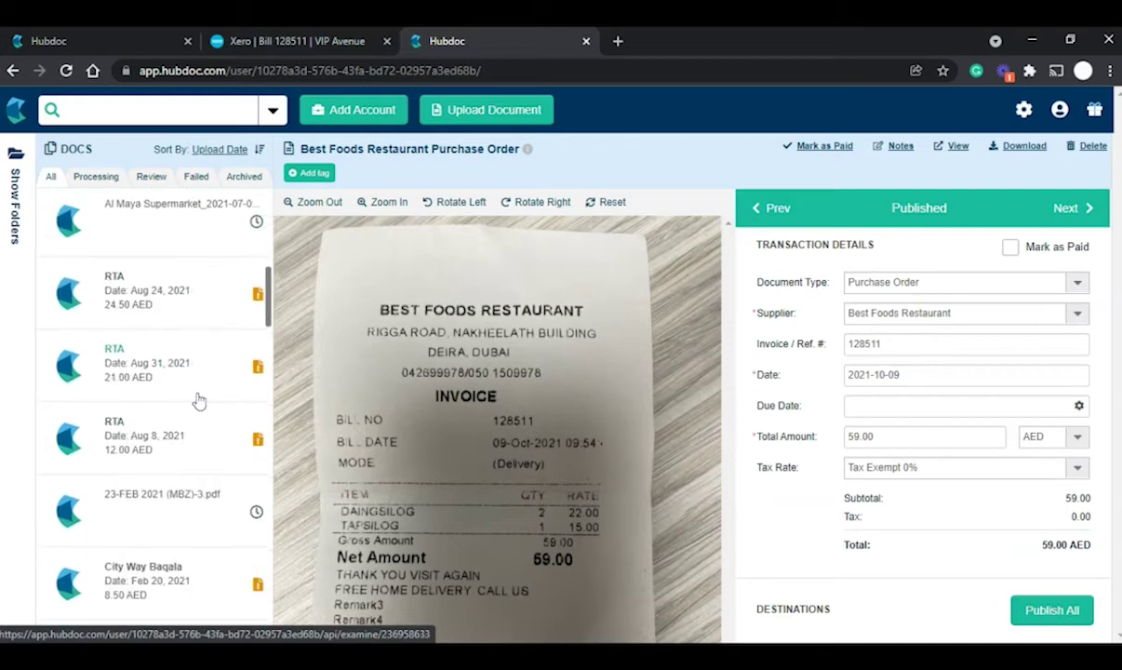
pyautogui.scroll(-10, 199, 400)
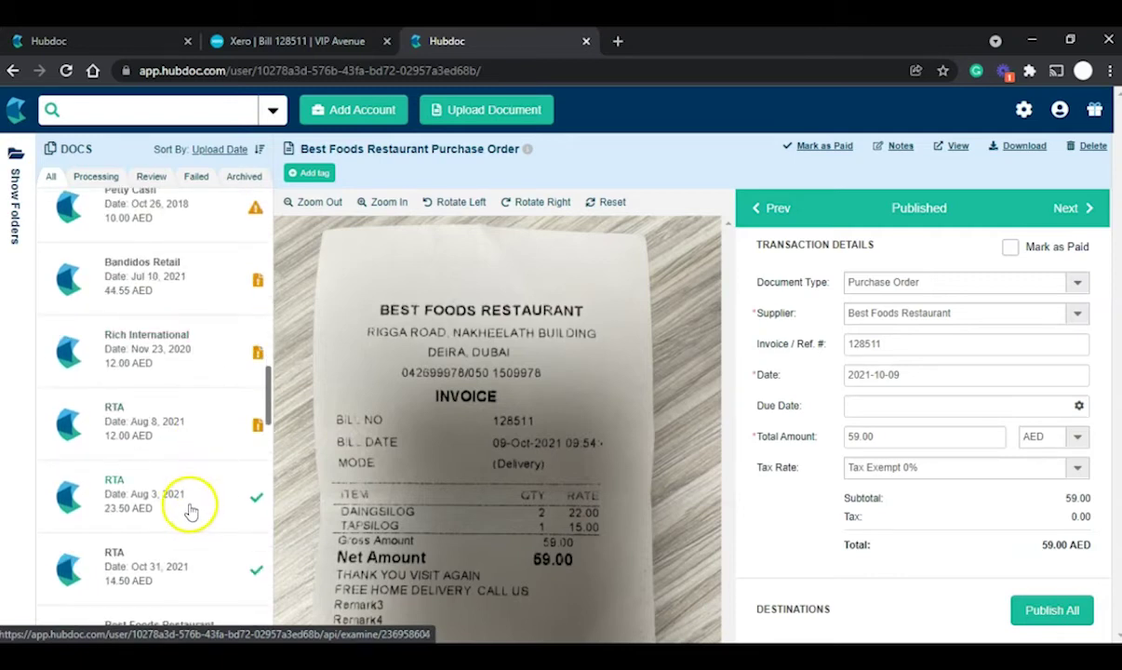
pyautogui.scroll(-2, 195, 504)
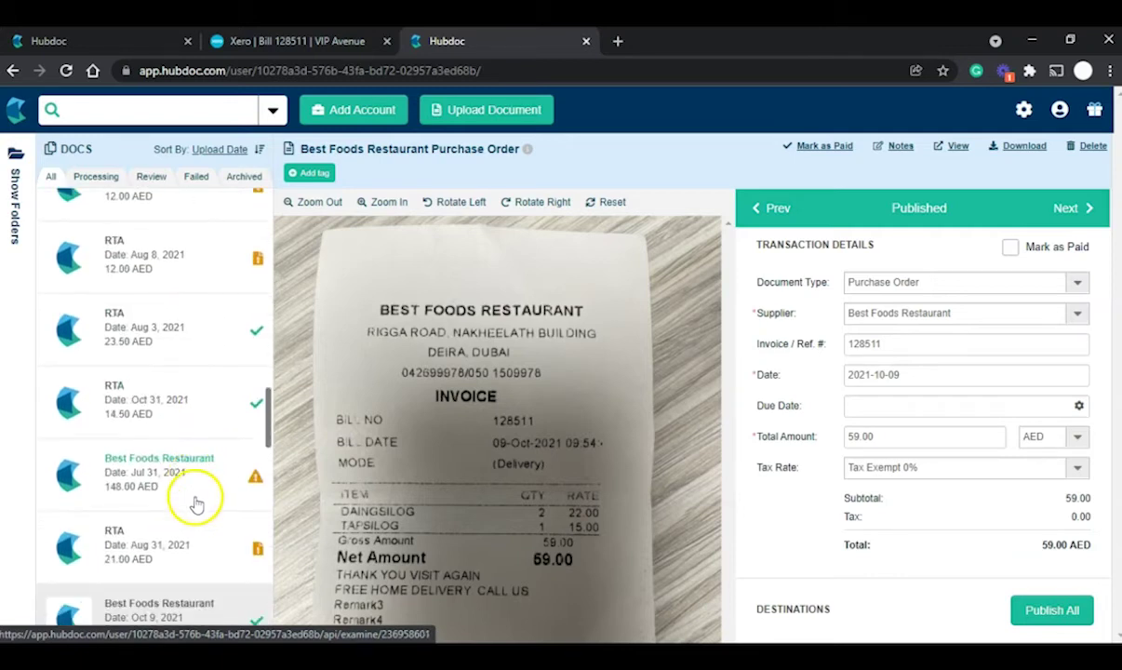
pyautogui.click(193, 410)
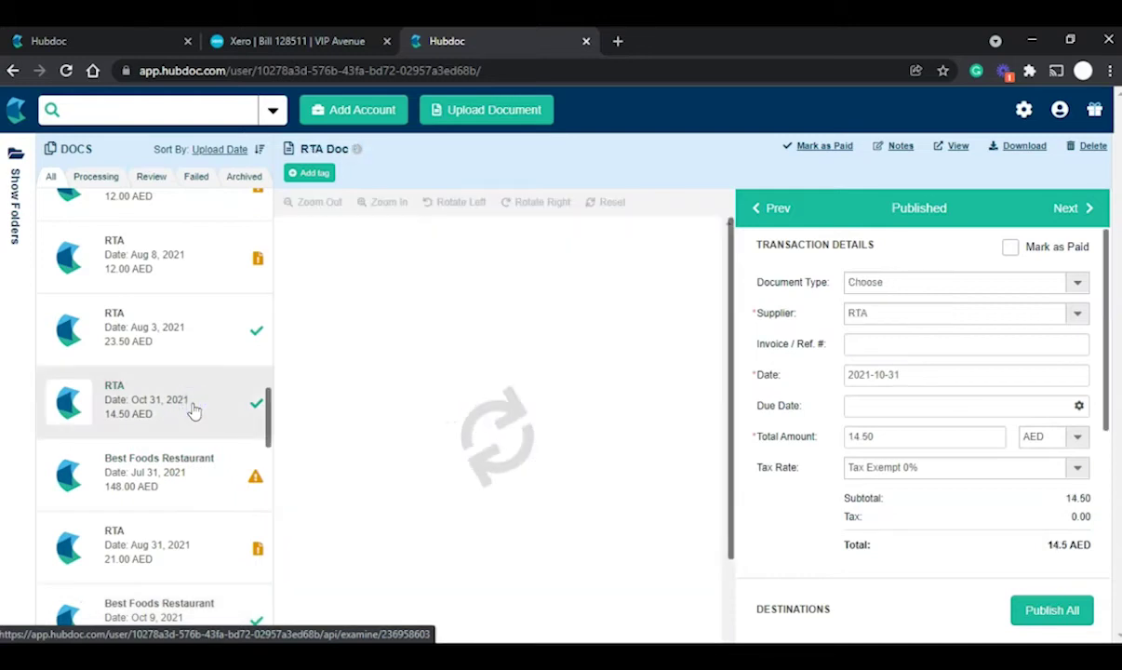
# - Open the flagged RTA receipt dated Aug 8, 2021, show its potential duplicates, and mark the listed copies as not duplicates
pyautogui.click(198, 410)
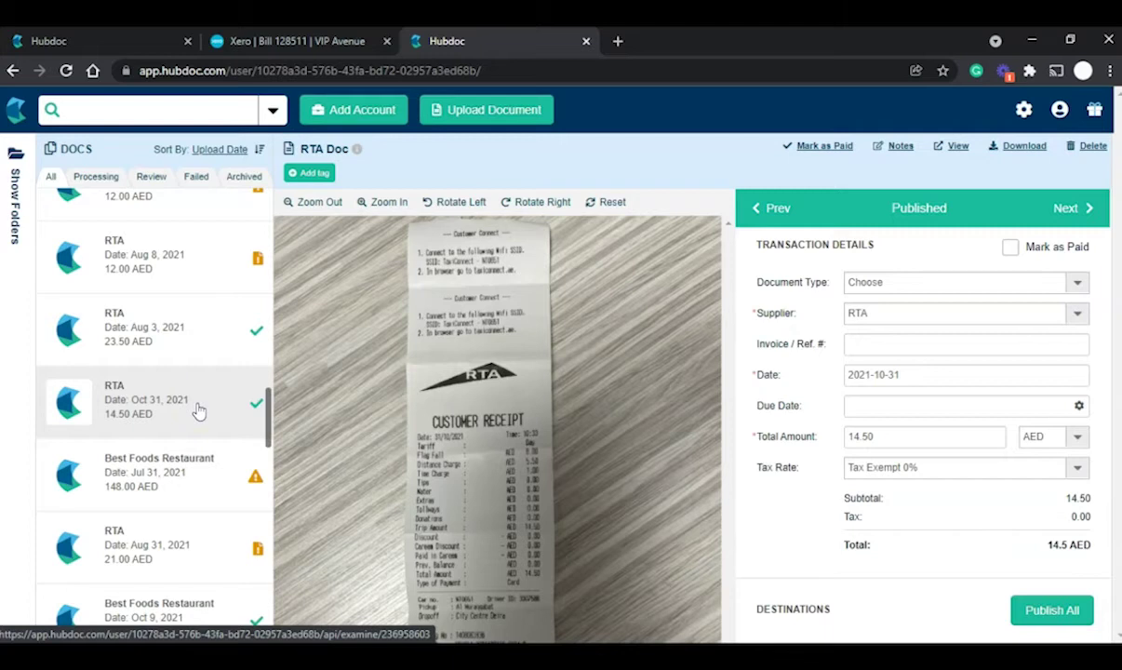
pyautogui.scroll(3, 198, 409)
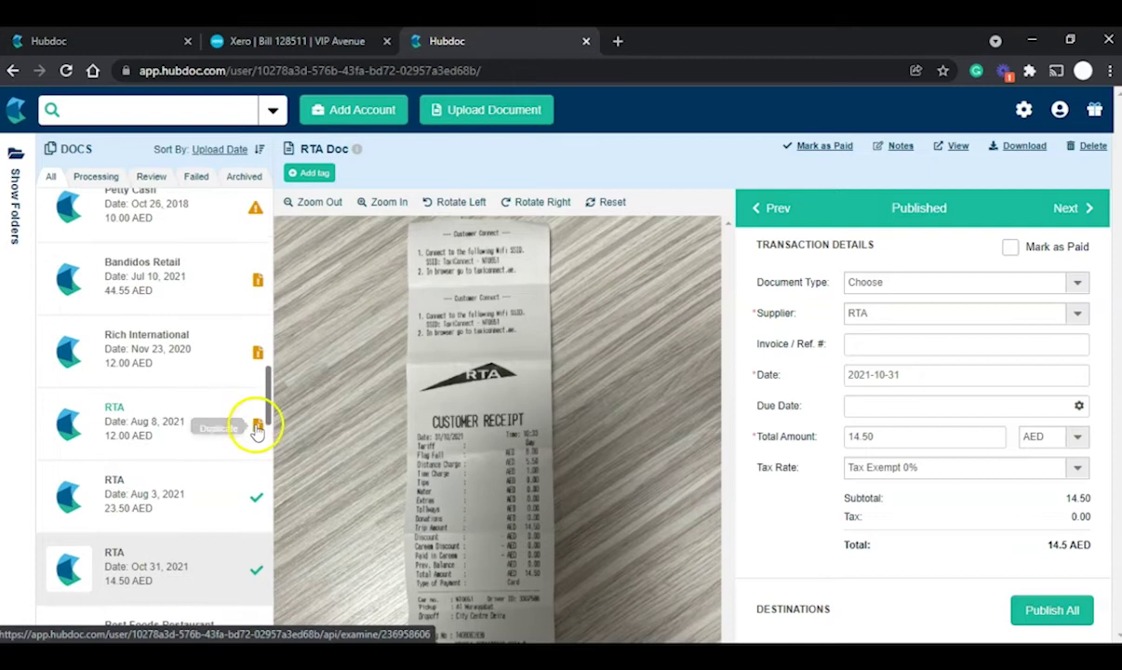
pyautogui.click(198, 421)
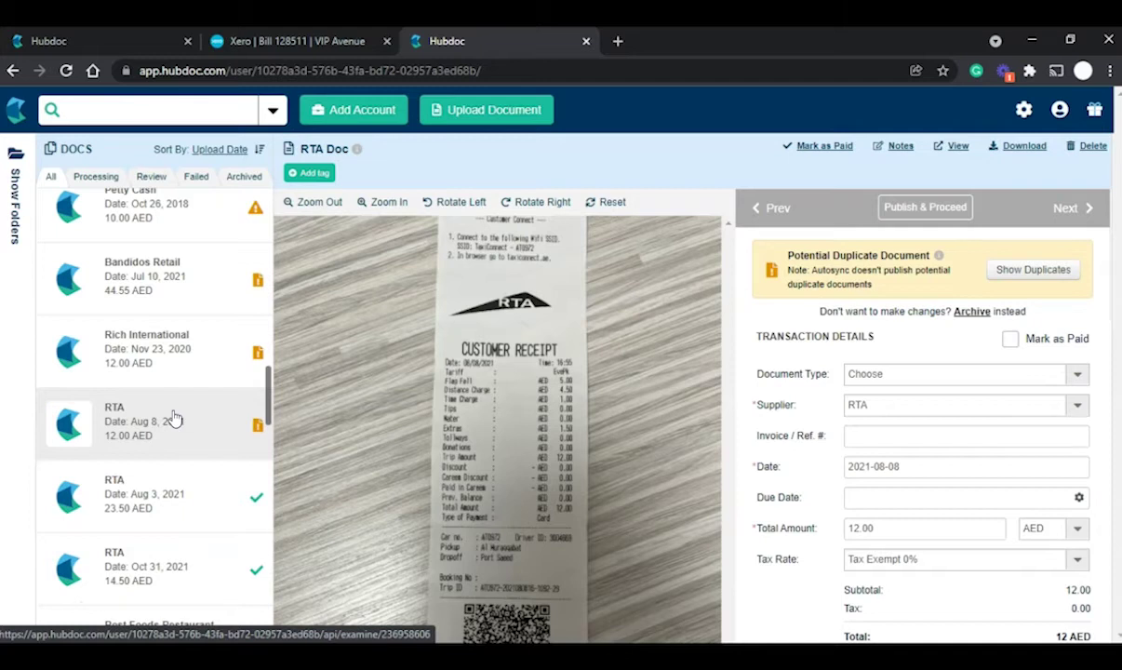
pyautogui.scroll(3, 113, 401)
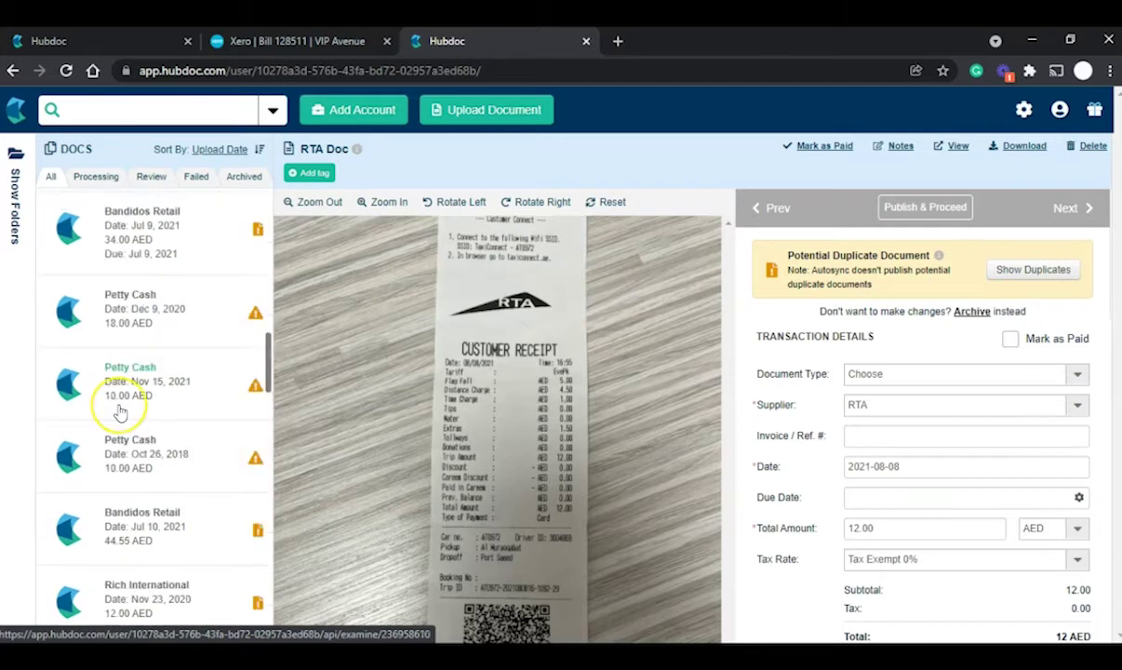
pyautogui.click(1000, 271)
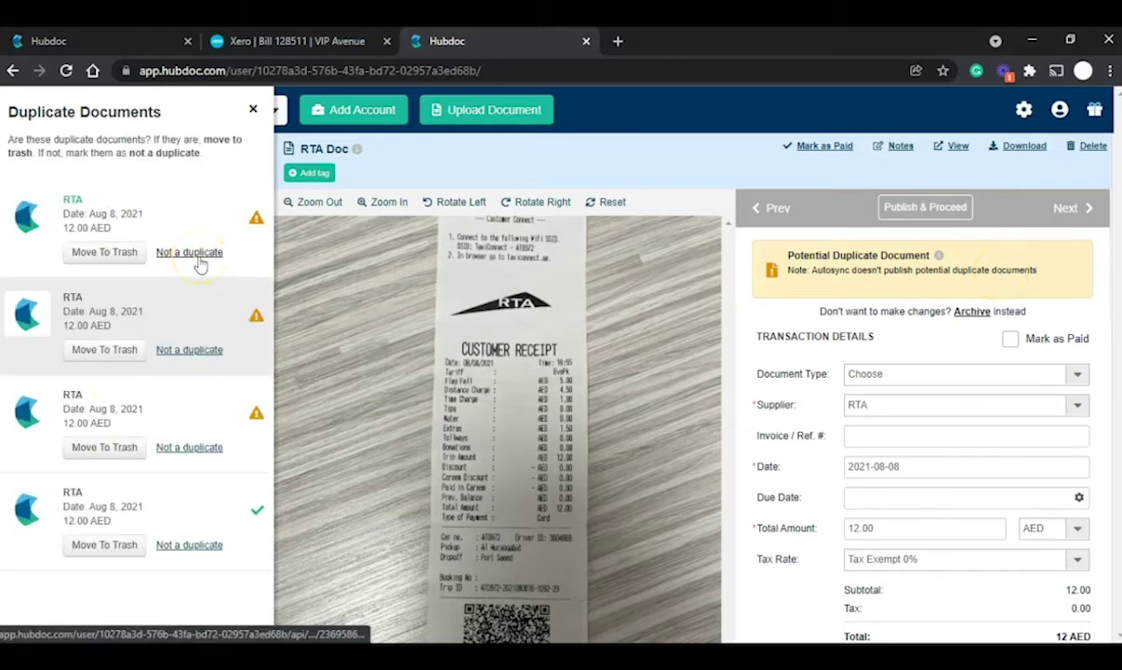
pyautogui.click(199, 263)
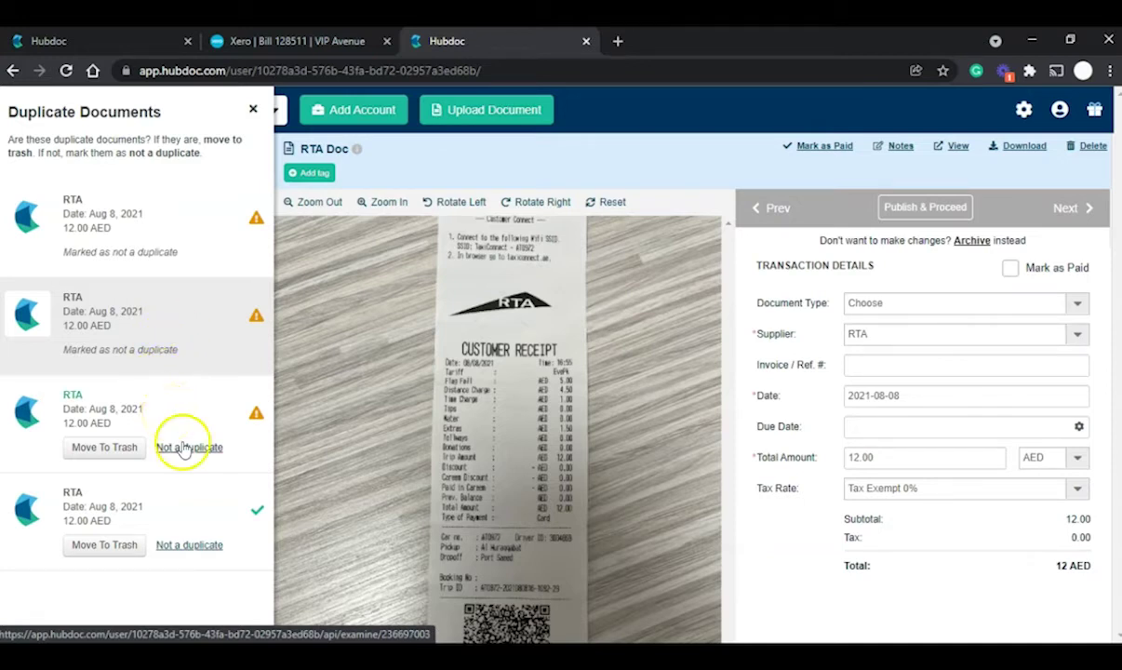
pyautogui.click(183, 449)
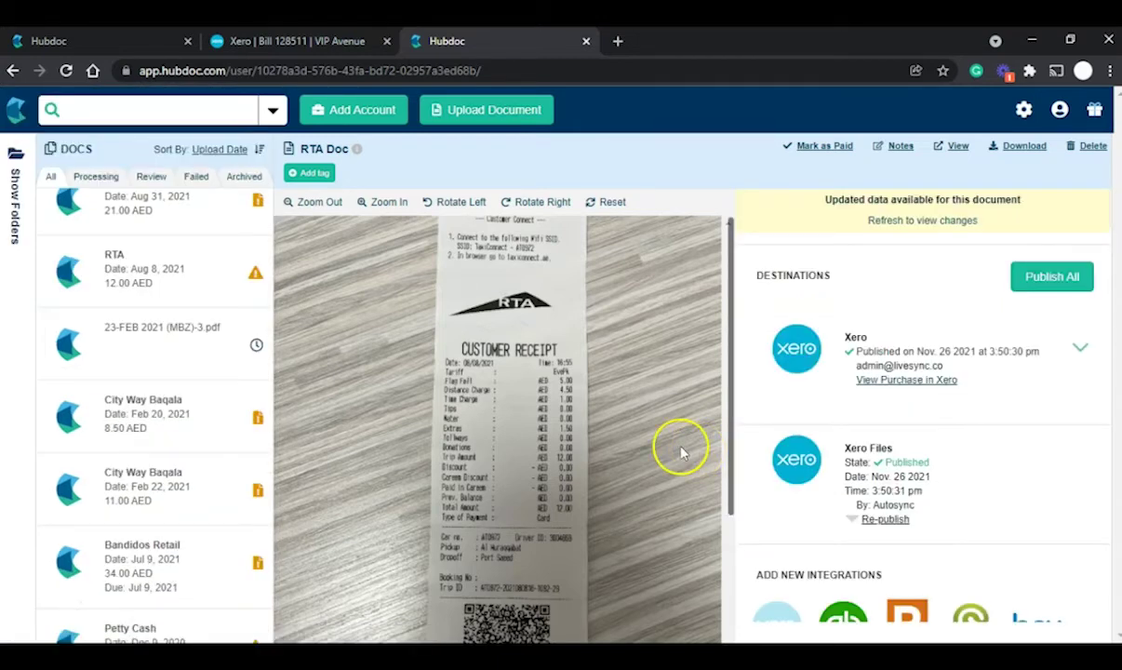
# - Review the transaction details and destinations of the RTA receipt dated Aug 8, 2021, and open another listed document
pyautogui.click(165, 278)
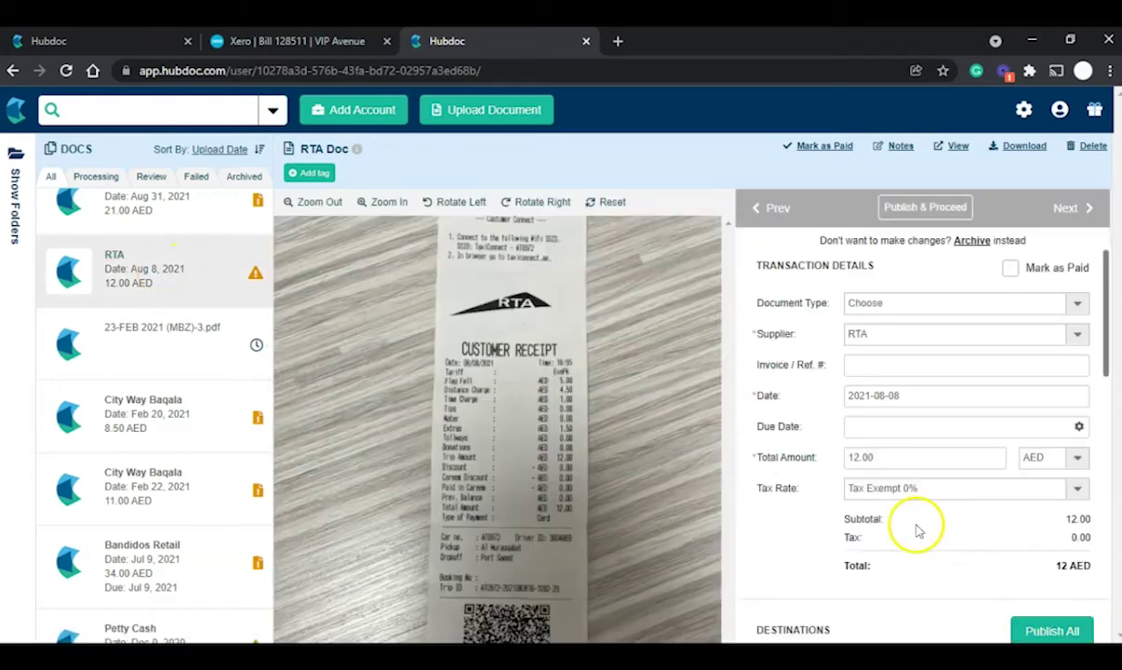
pyautogui.scroll(-2, 1049, 524)
pyautogui.scroll(-2, 164, 493)
pyautogui.click(164, 491)
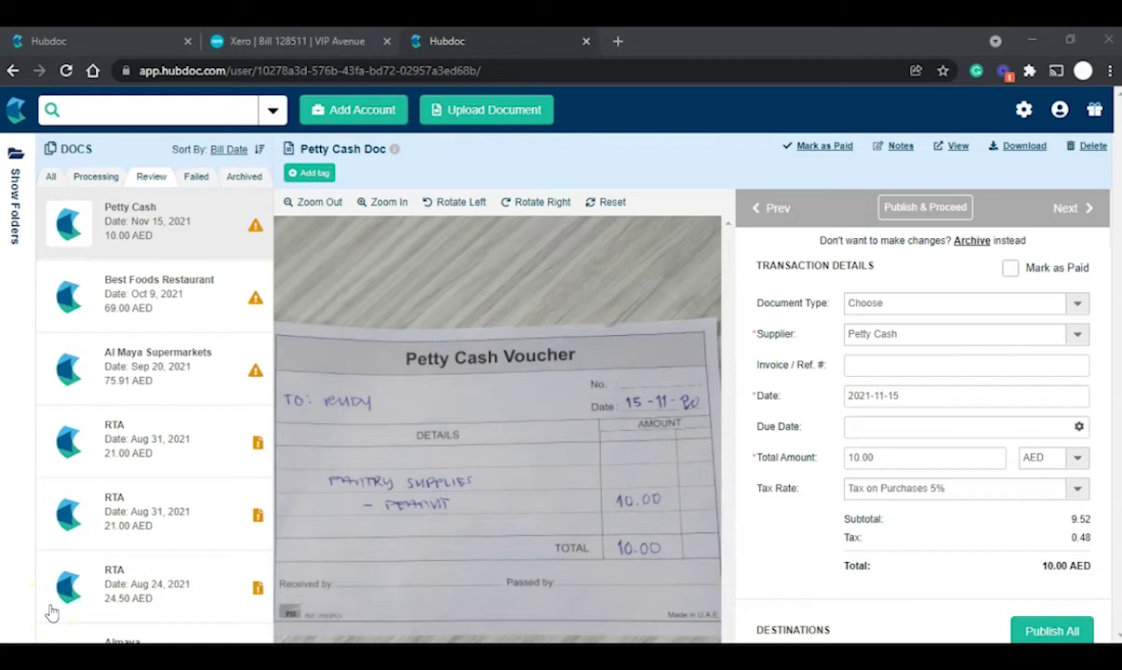
# - Start adding an automated account, examine the popular companies and the alphabetical company directory including letter E, and cancel adding
pyautogui.click(1023, 110)
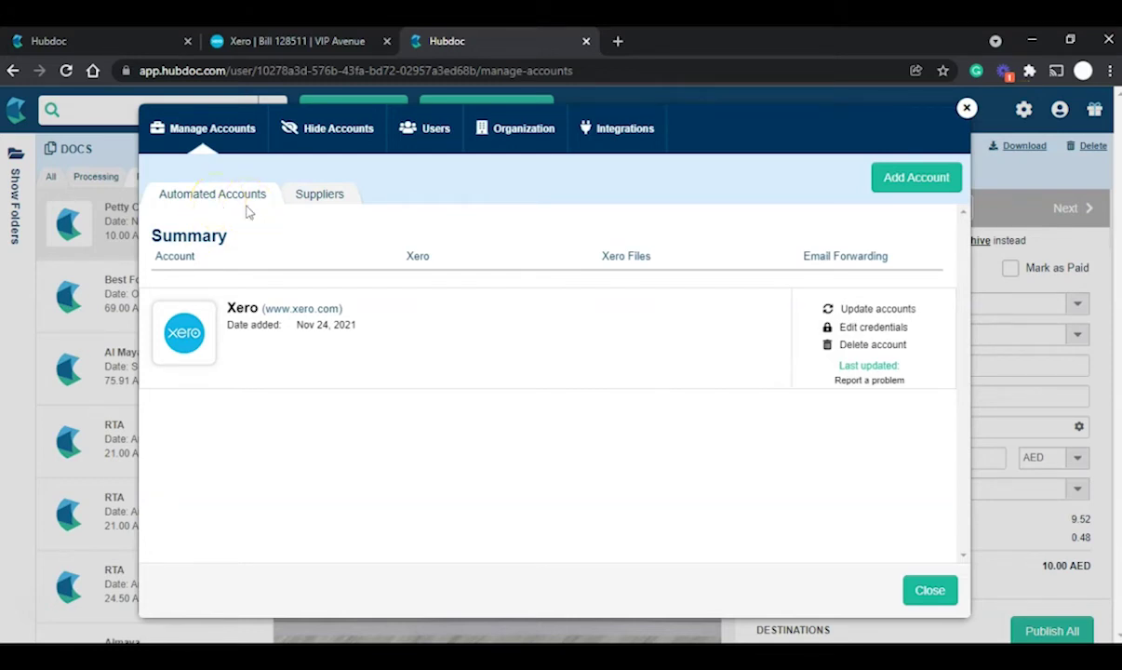
pyautogui.click(882, 179)
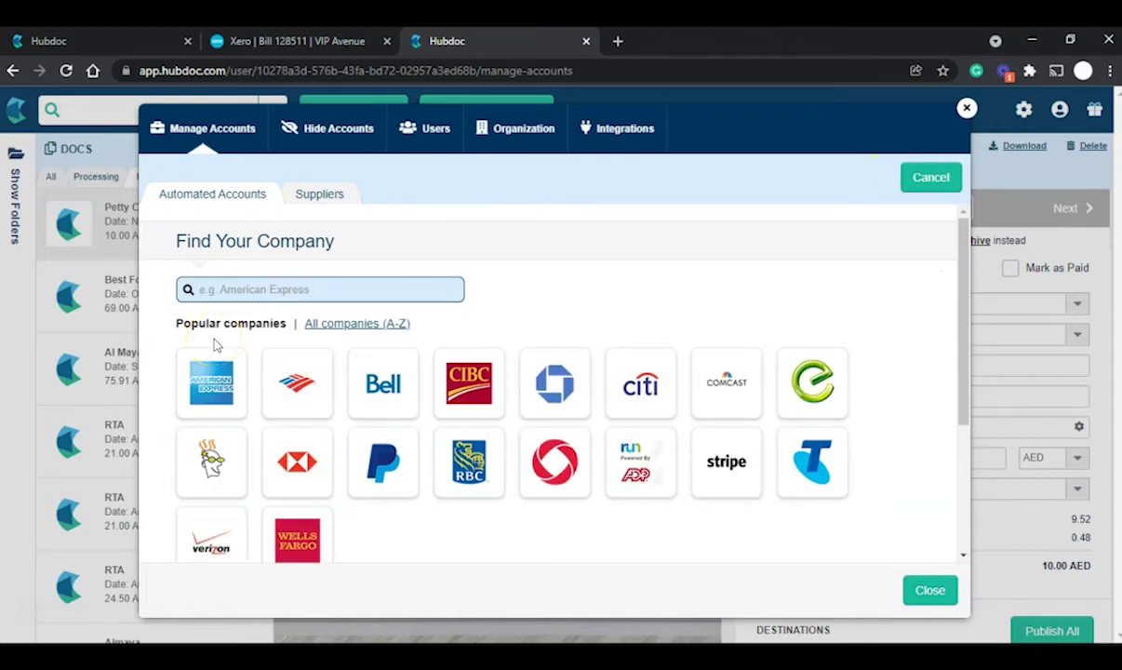
pyautogui.click(317, 324)
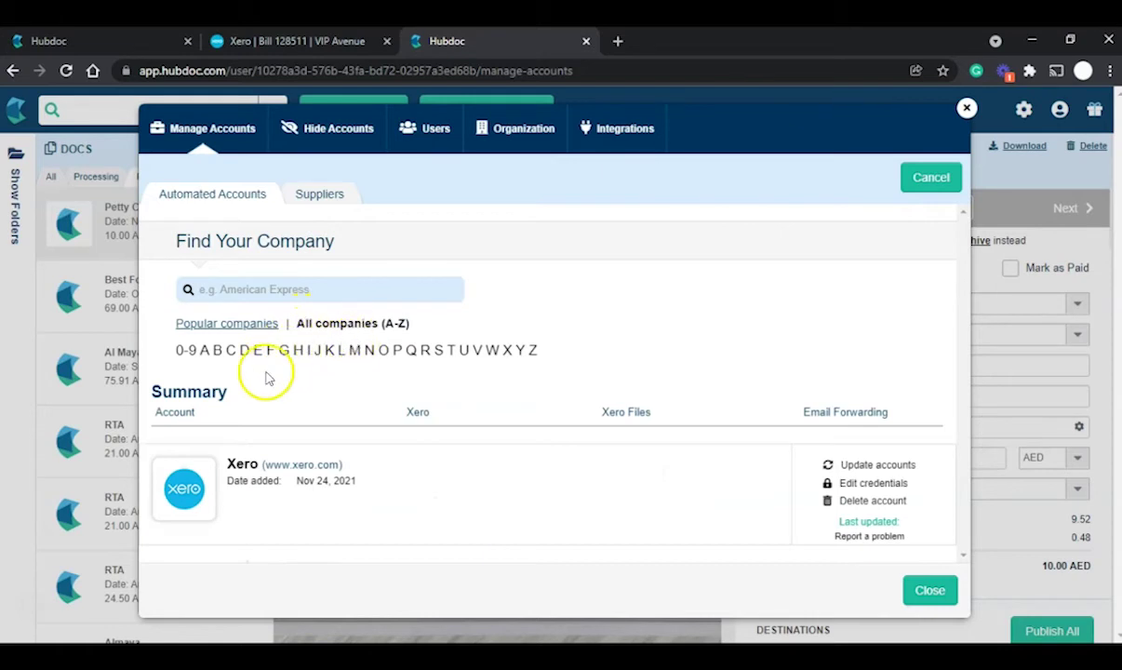
pyautogui.click(217, 352)
pyautogui.click(231, 352)
pyautogui.click(259, 353)
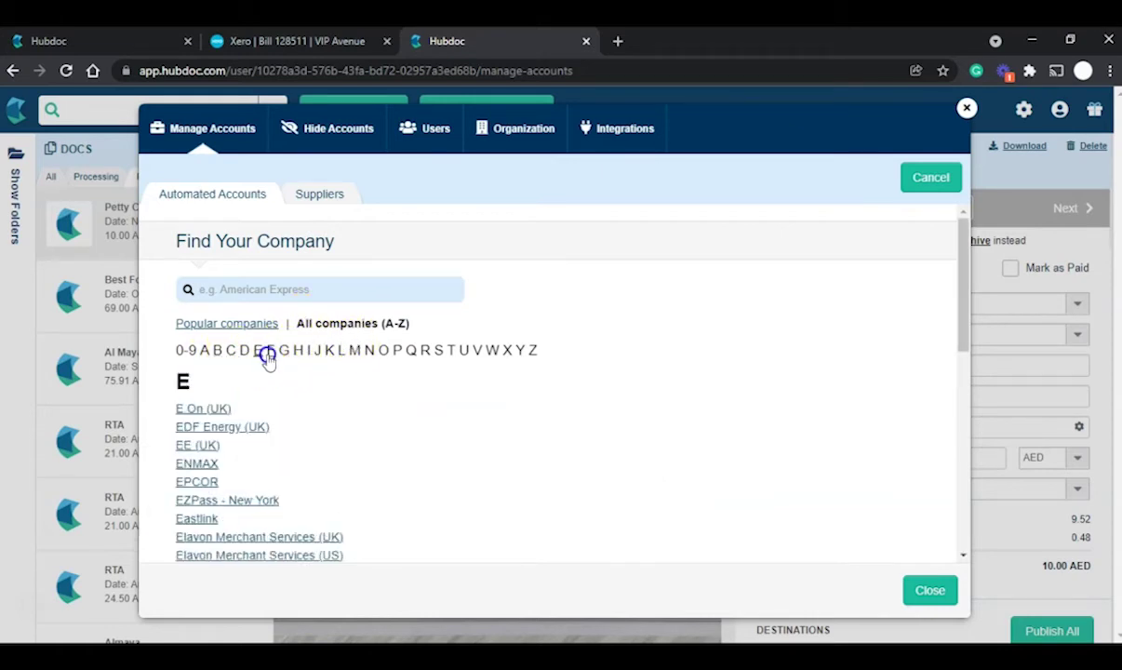
pyautogui.click(268, 352)
pyautogui.click(253, 323)
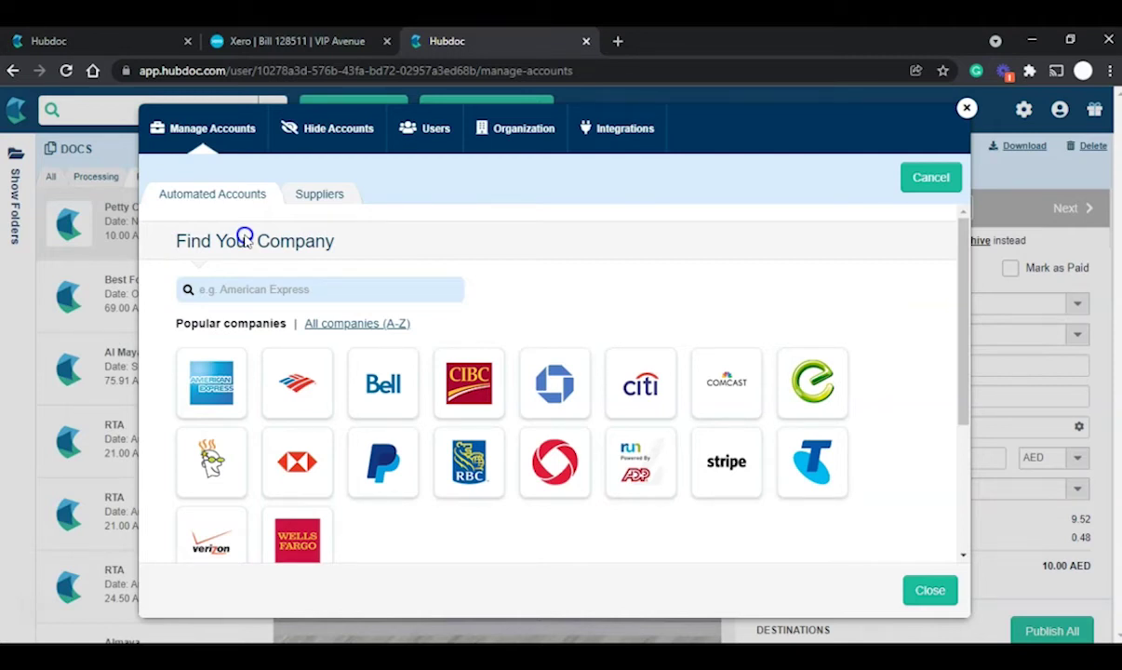
pyautogui.click(932, 180)
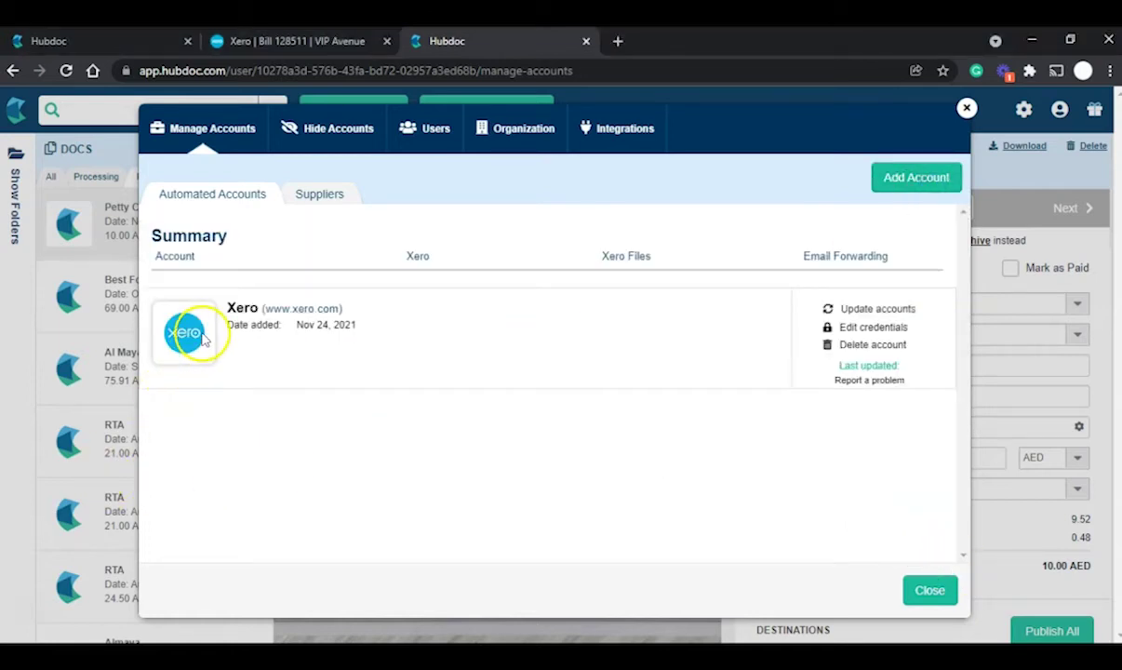
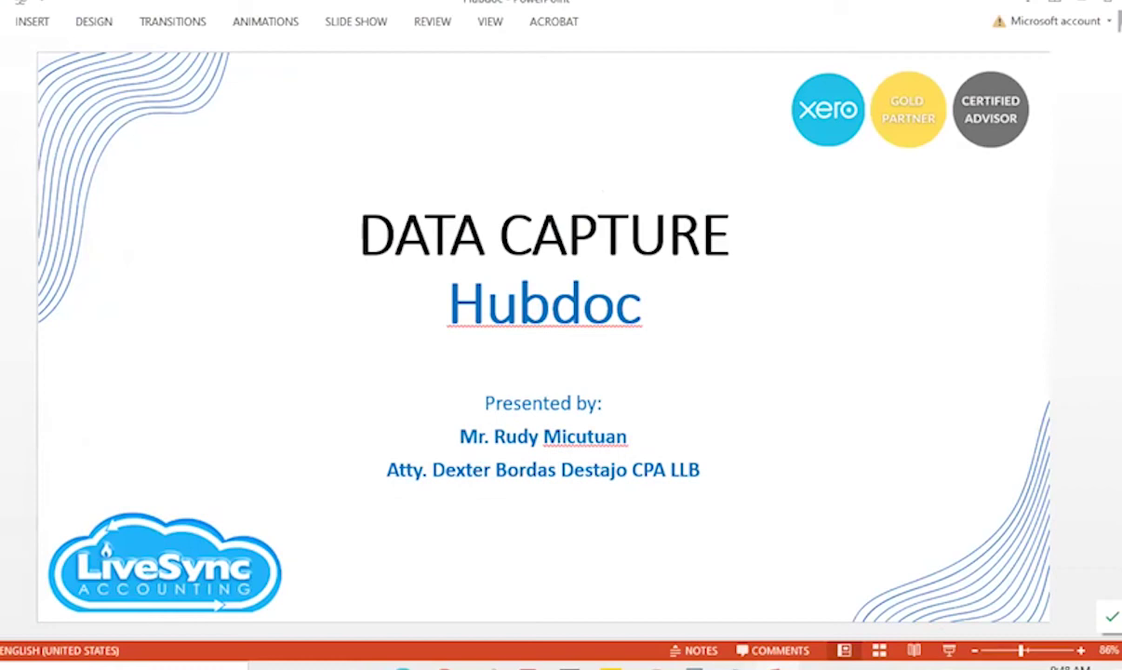
pyautogui.scroll(-1, 765, 485)
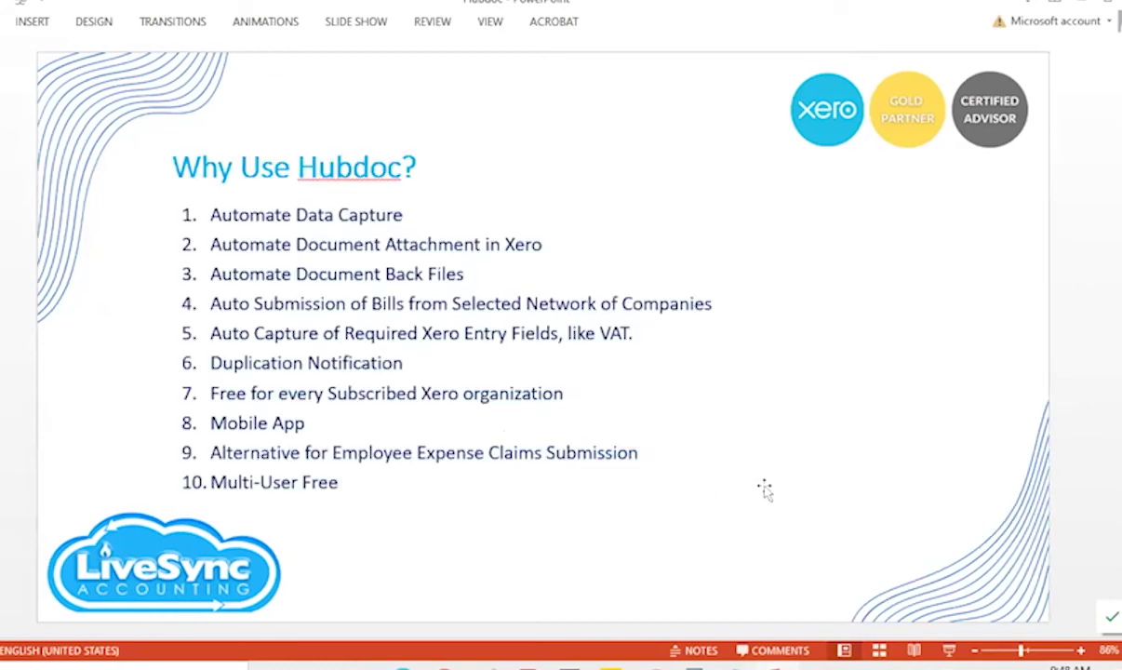
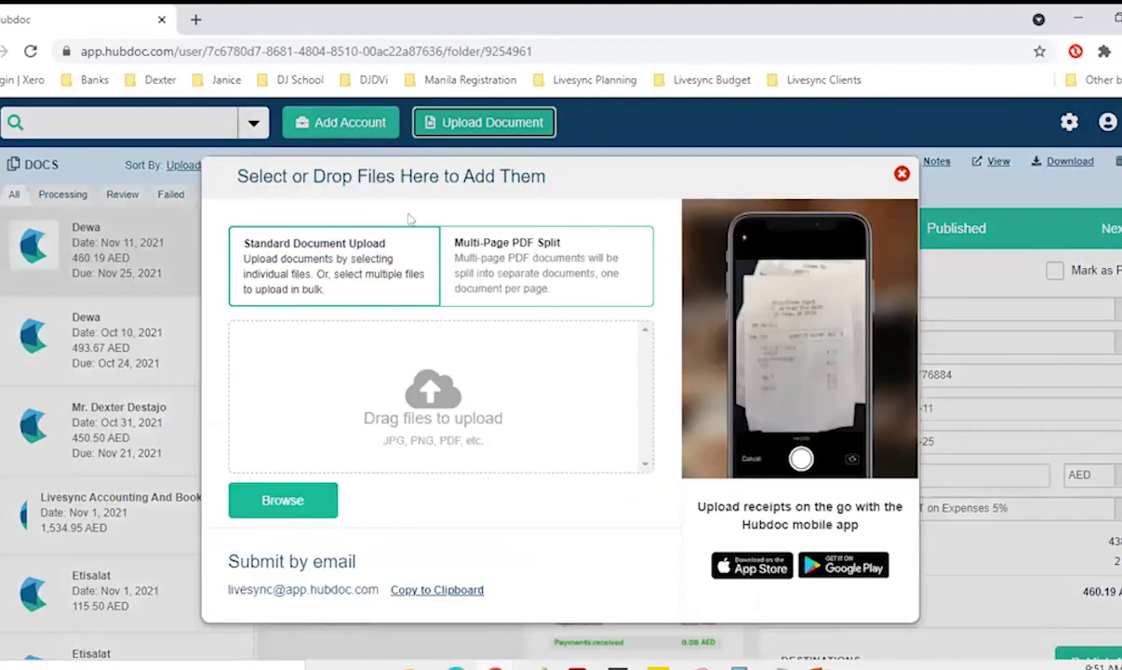
# - Start adding an automated account in the account settings and look through the popular companies and the connected accounts summary
pyautogui.click(1068, 125)
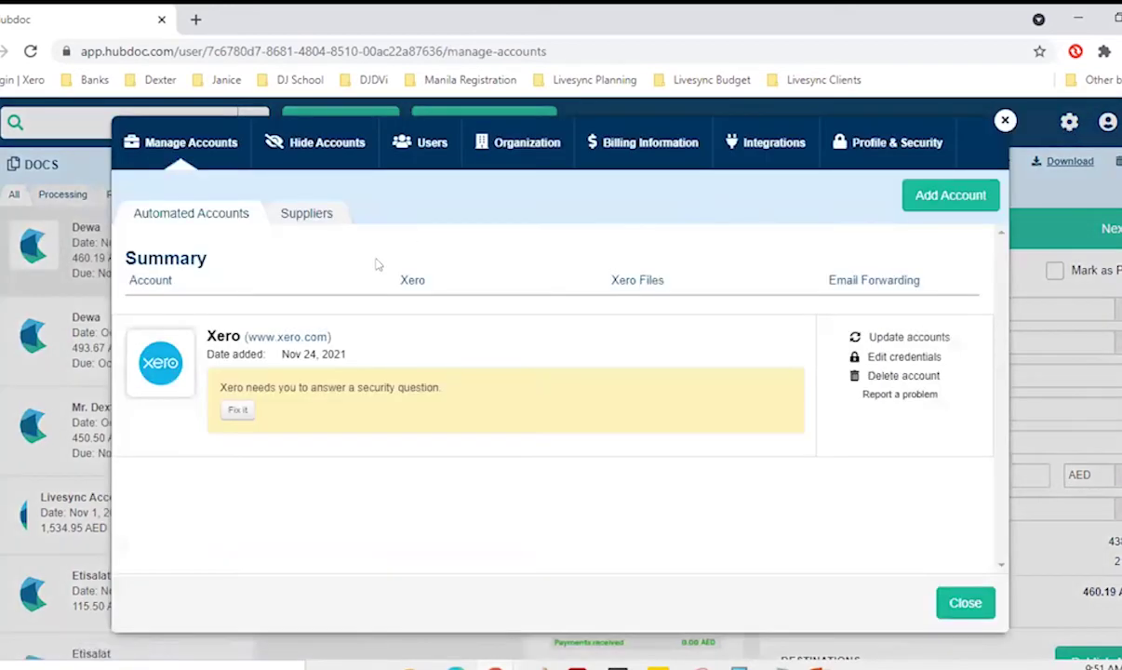
pyautogui.click(930, 193)
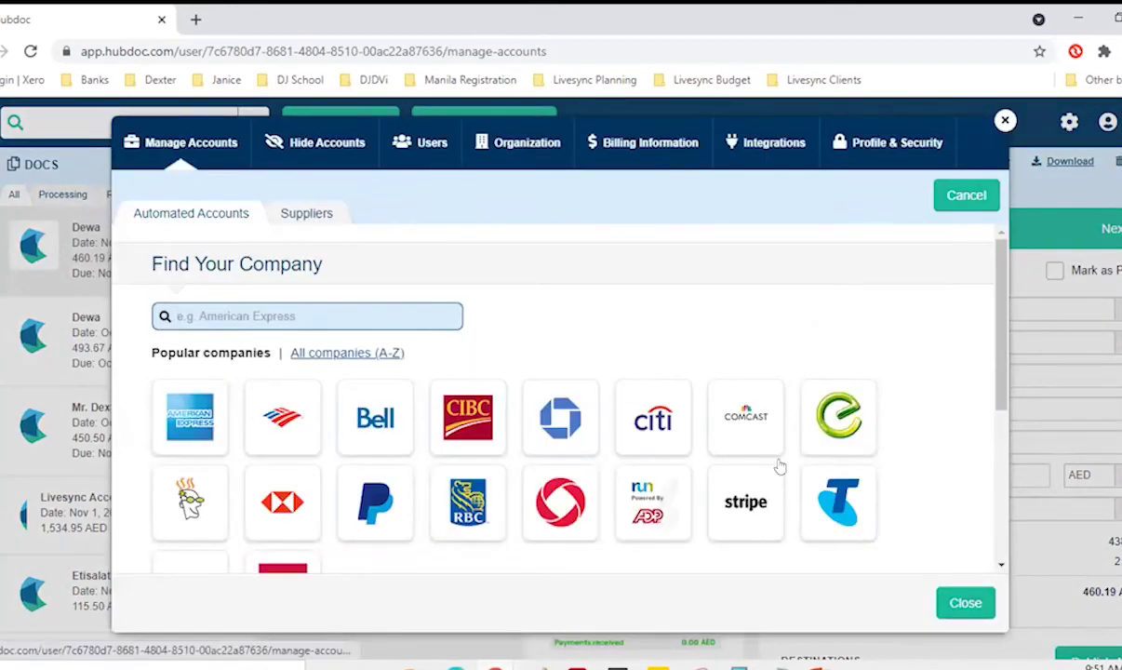
pyautogui.moveTo(1003, 275); pyautogui.dragTo(1004, 366)
pyautogui.scroll(1, 1005, 366)
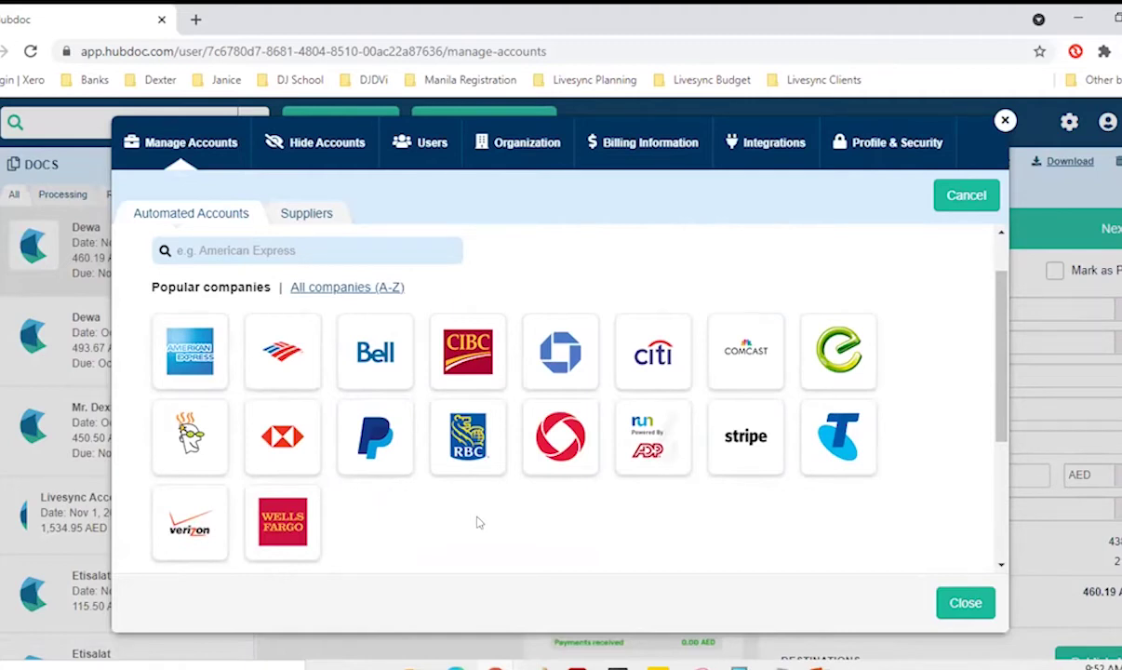
pyautogui.scroll(-5, 477, 522)
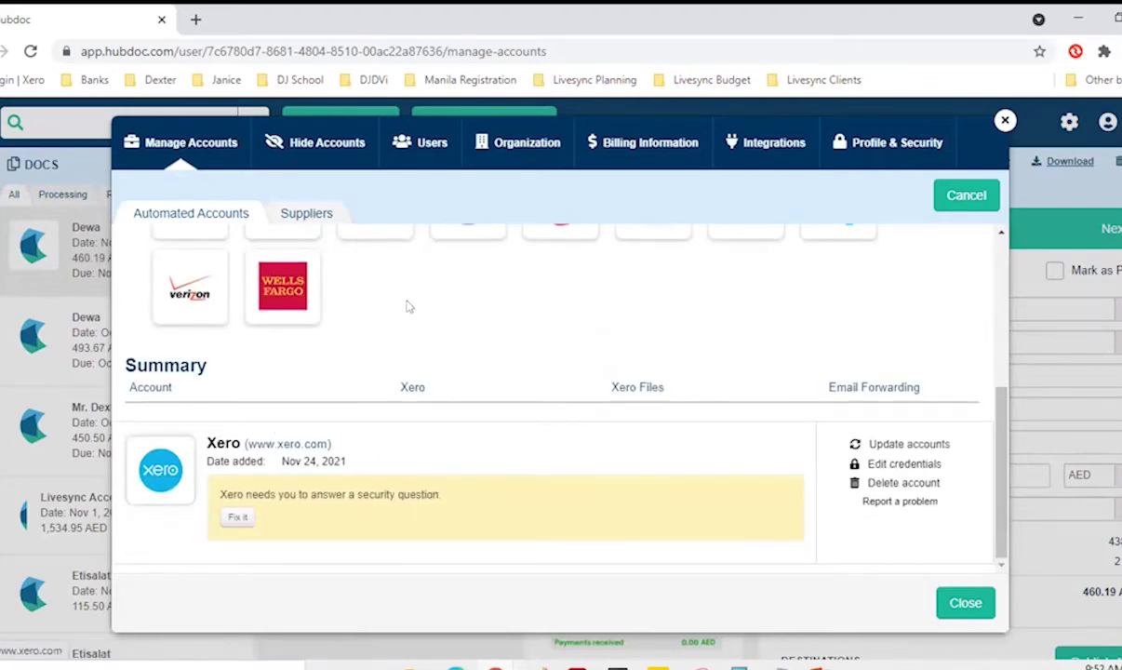
pyautogui.scroll(4, 479, 368)
pyautogui.scroll(2, 482, 370)
# - Search the company directory for "xero" and review the matches together with the connected accounts summary
pyautogui.click(336, 311)
pyautogui.write('xero')
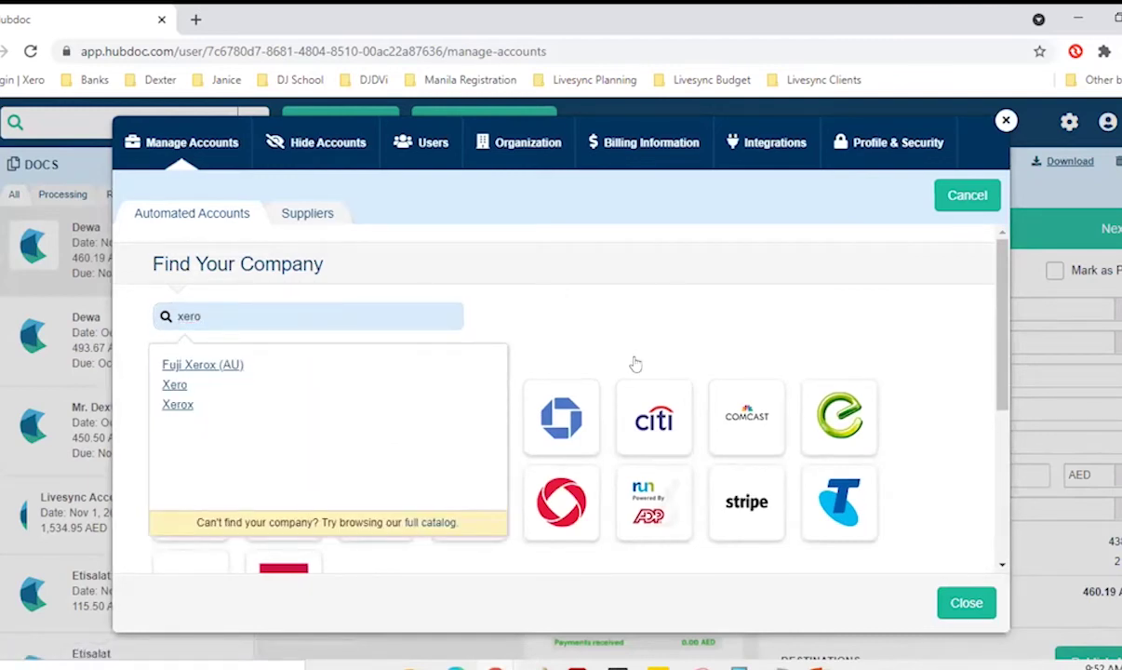
pyautogui.scroll(-1, 577, 346)
pyautogui.scroll(-2, 507, 507)
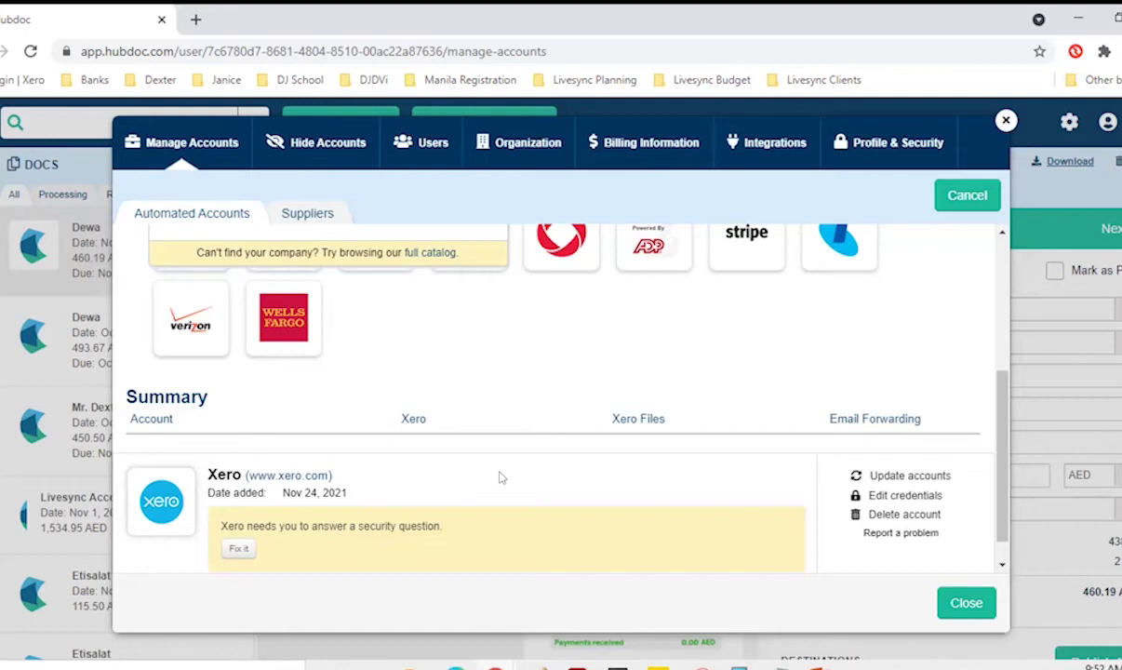
pyautogui.scroll(5, 528, 348)
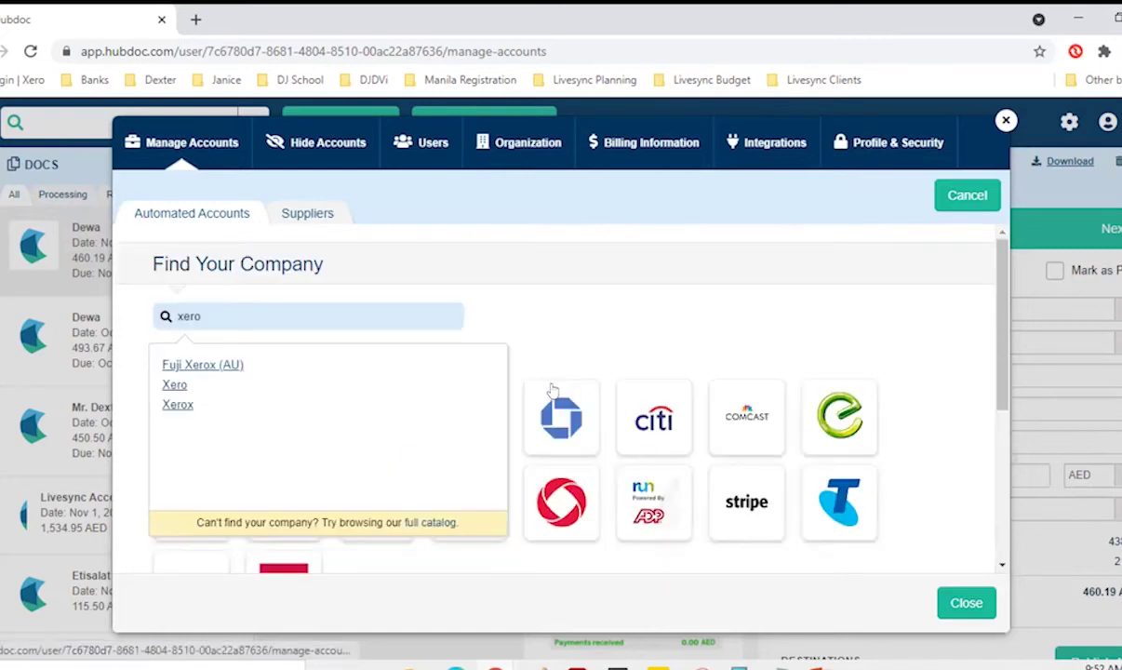
pyautogui.scroll(-2, 523, 363)
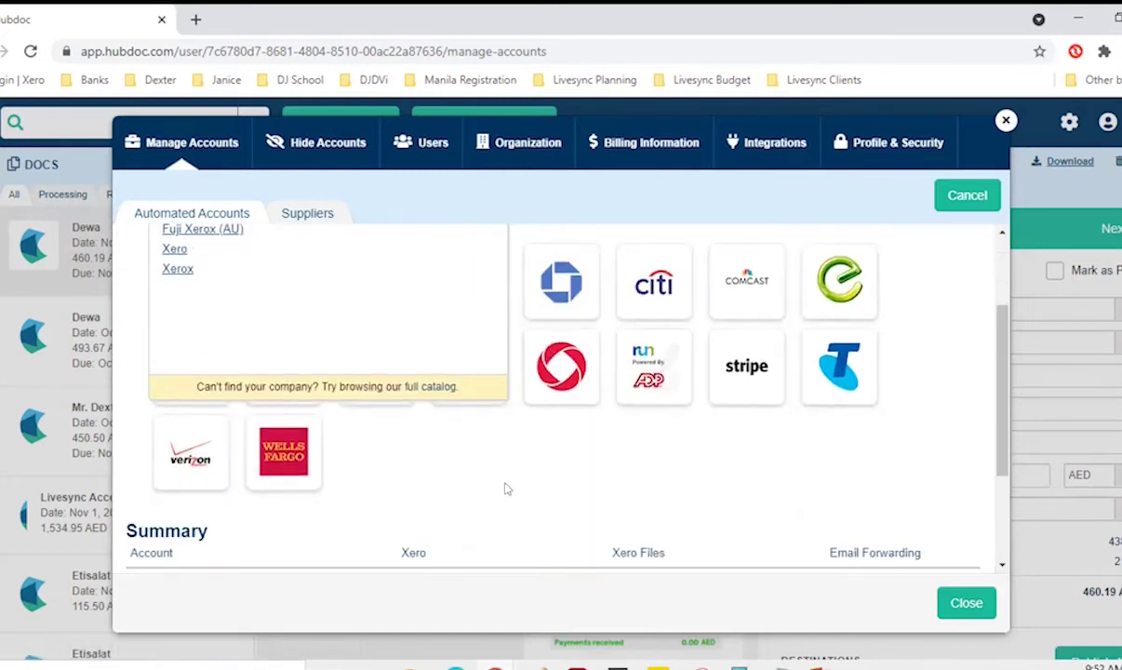
pyautogui.scroll(-2, 518, 474)
pyautogui.scroll(3, 577, 447)
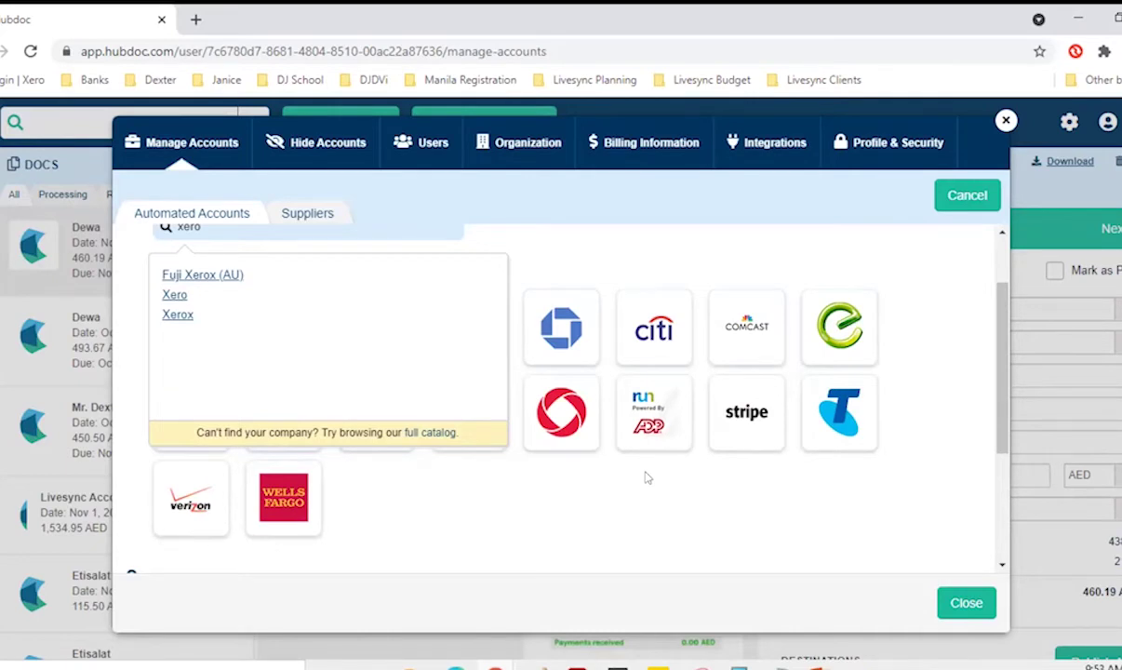
pyautogui.scroll(1, 343, 371)
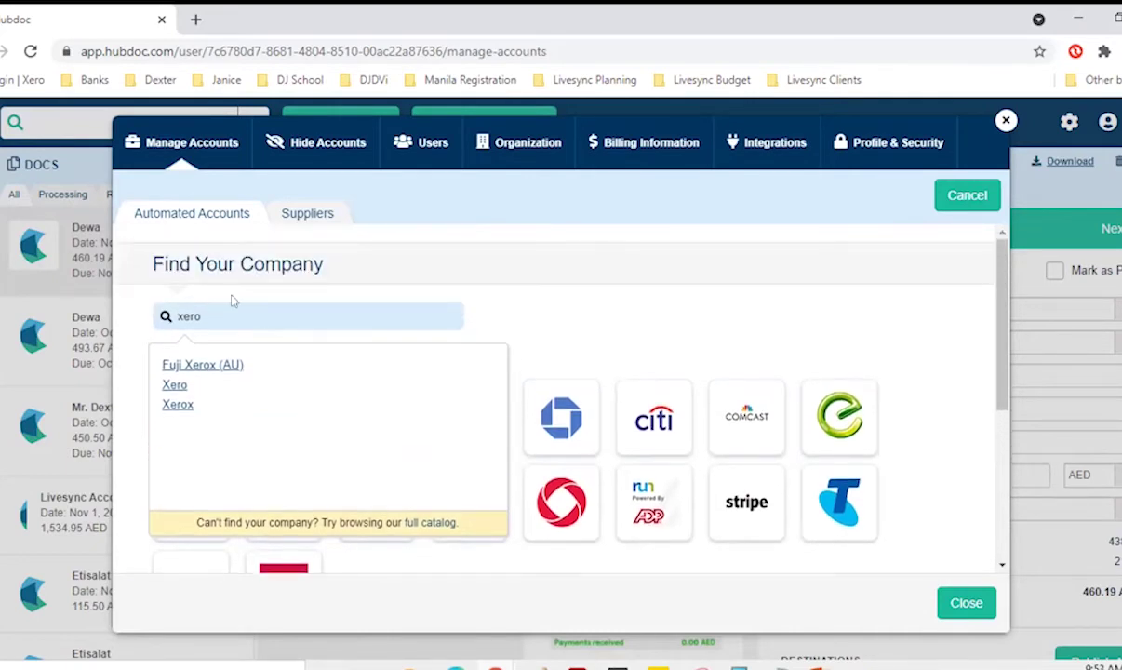
# - Search the company directory for "godd" and for "hos"
pyautogui.hotkey('ctrl', 'a')
pyautogui.write('g')
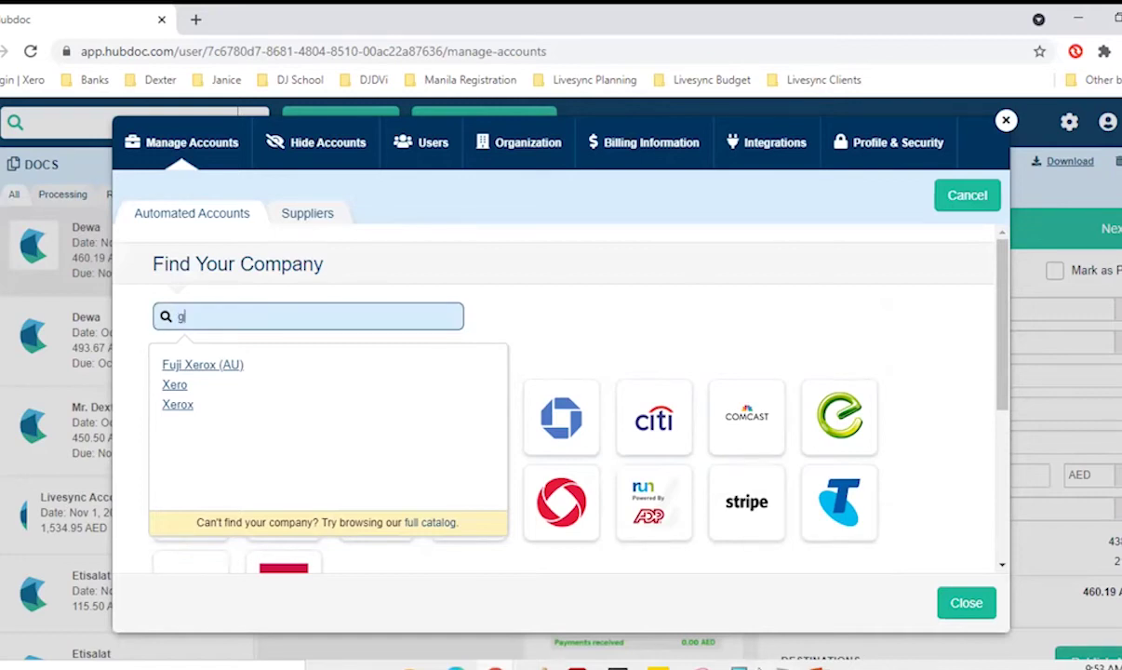
pyautogui.write('odd')
pyautogui.press('BackSpace')
pyautogui.press('BackSpace')
pyautogui.press('BackSpace')
pyautogui.press('BackSpace')
pyautogui.write('hos')
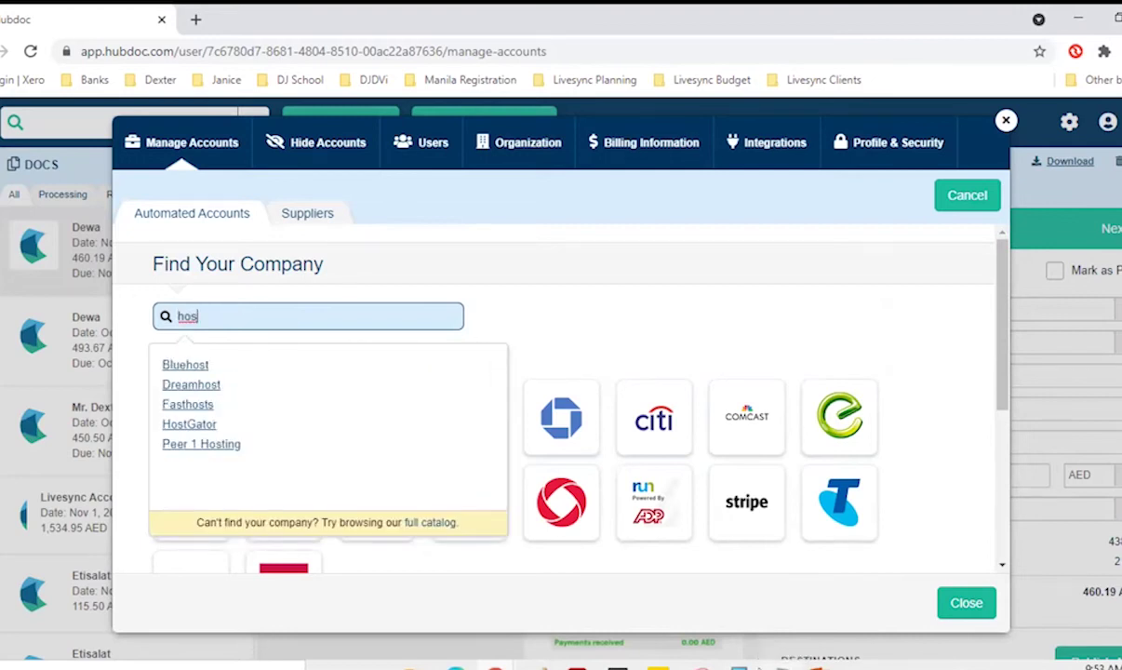
# - Search the company directory for "xerox" and clear the search
pyautogui.press('BackSpace')
pyautogui.press('BackSpace')
pyautogui.press('BackSpace')
pyautogui.write('xerox')
pyautogui.press('BackSpace')
pyautogui.press('BackSpace')
pyautogui.press('BackSpace')
pyautogui.press('BackSpace')
pyautogui.press('BackSpace')
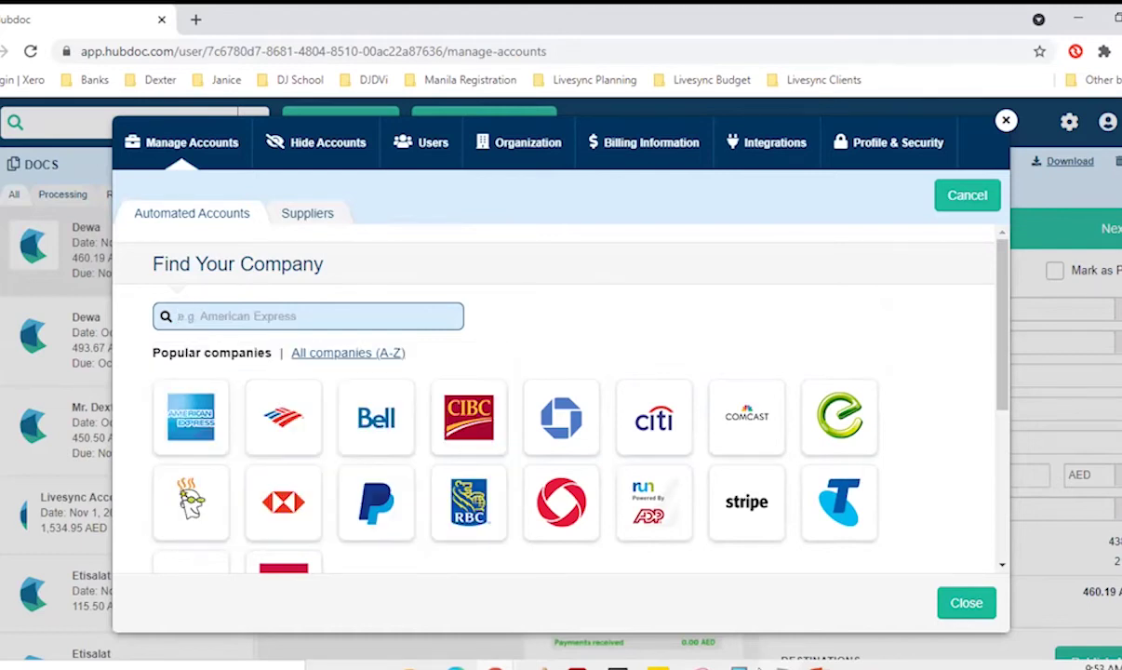
# - Search the company directory for "adobe" and clear the search
pyautogui.write('adobe')
pyautogui.press('BackSpace')
pyautogui.press('BackSpace')
pyautogui.press('BackSpace')
pyautogui.press('BackSpace')
pyautogui.press('BackSpace')
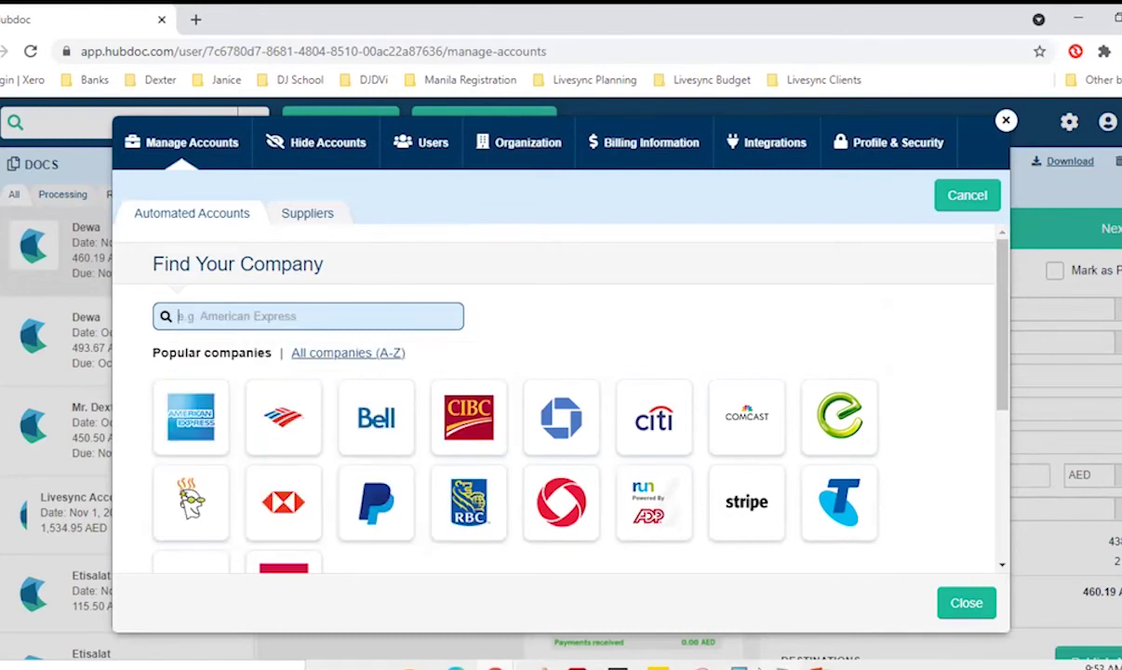